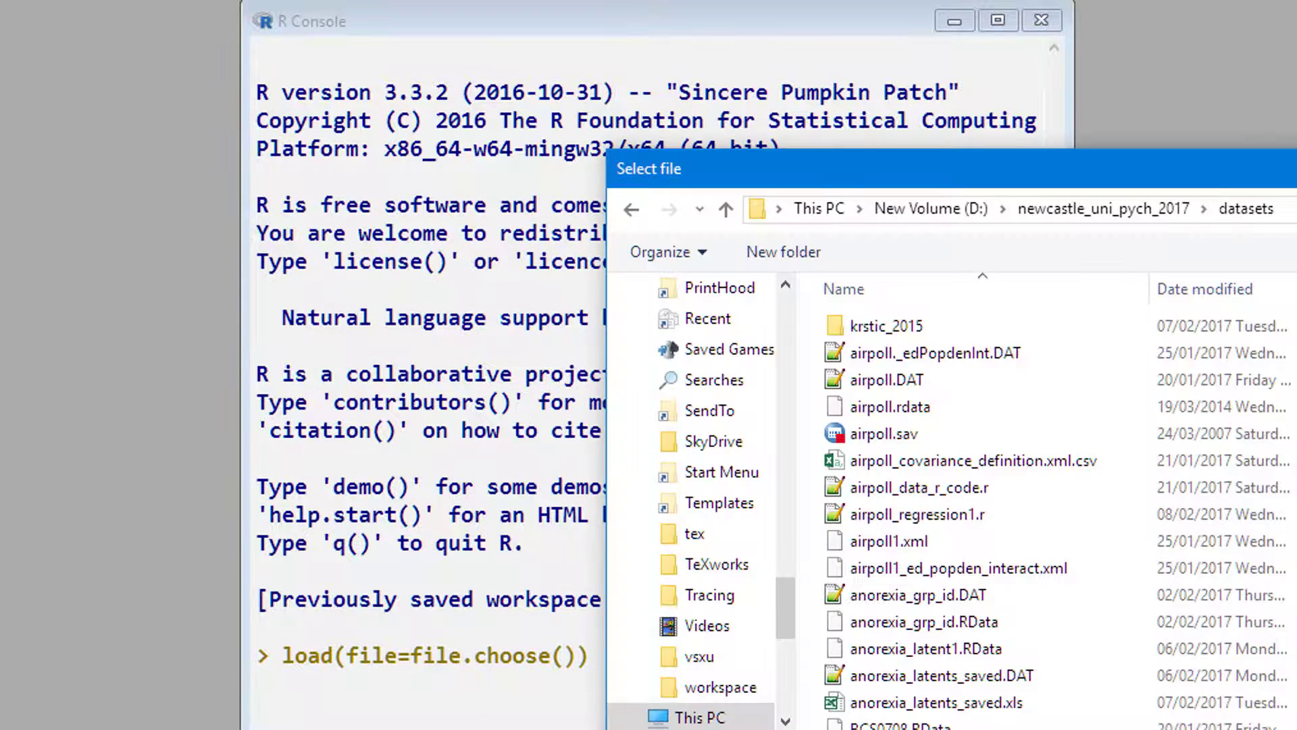
# Load the airpoll.rdata file from the datasets folder and print the airpoll data
pyautogui.click(867, 407)
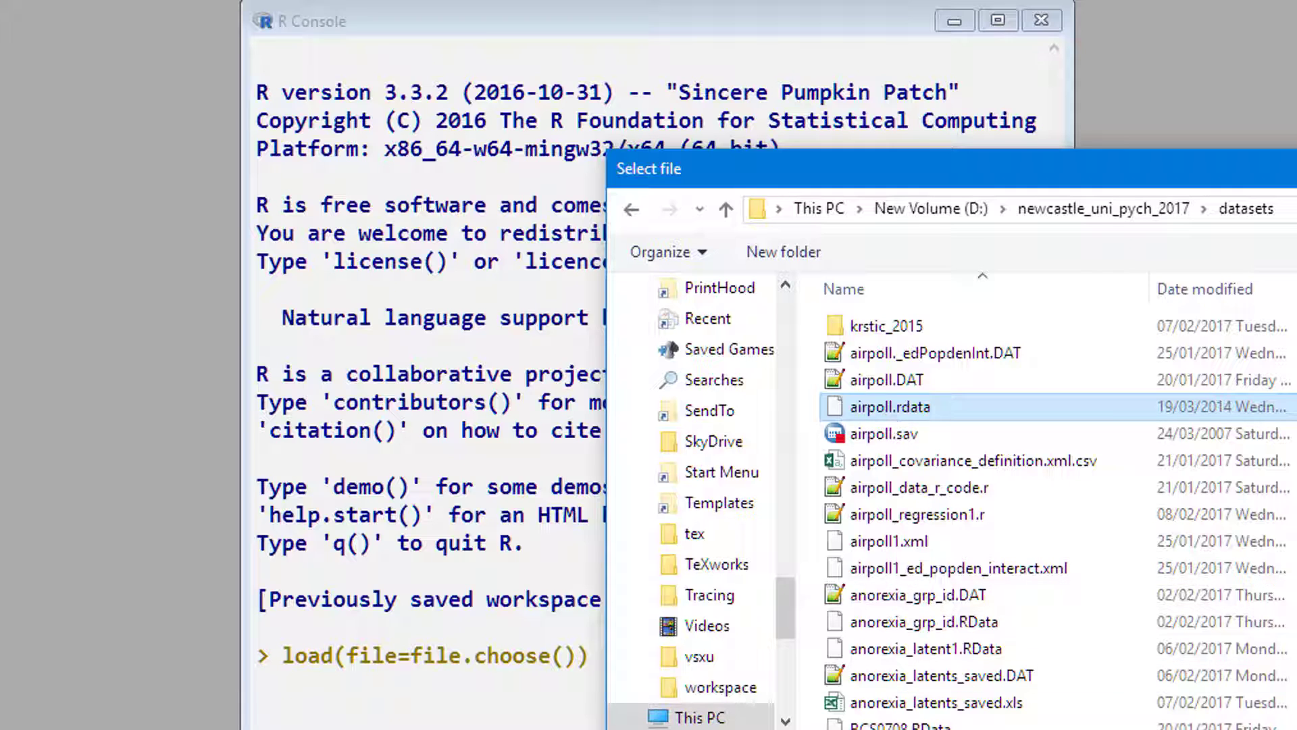
pyautogui.doubleClick(878, 406)
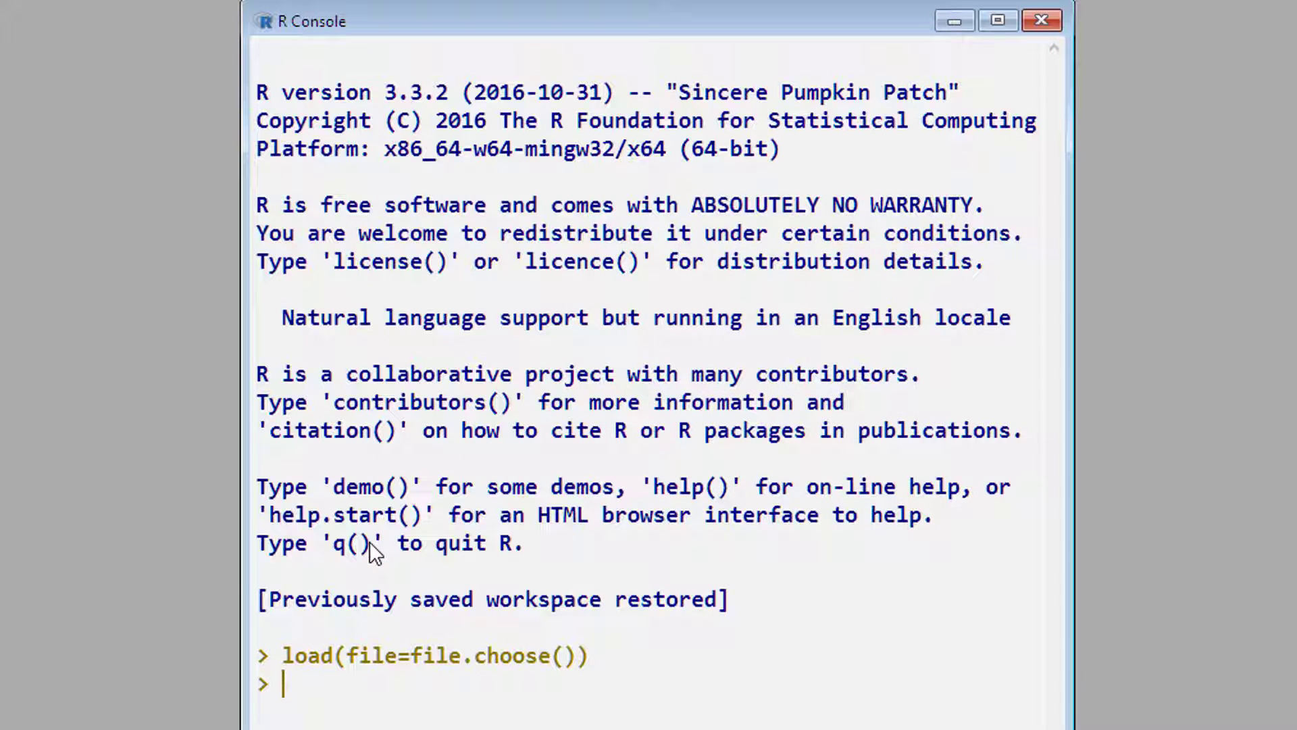
pyautogui.write('airpoll')
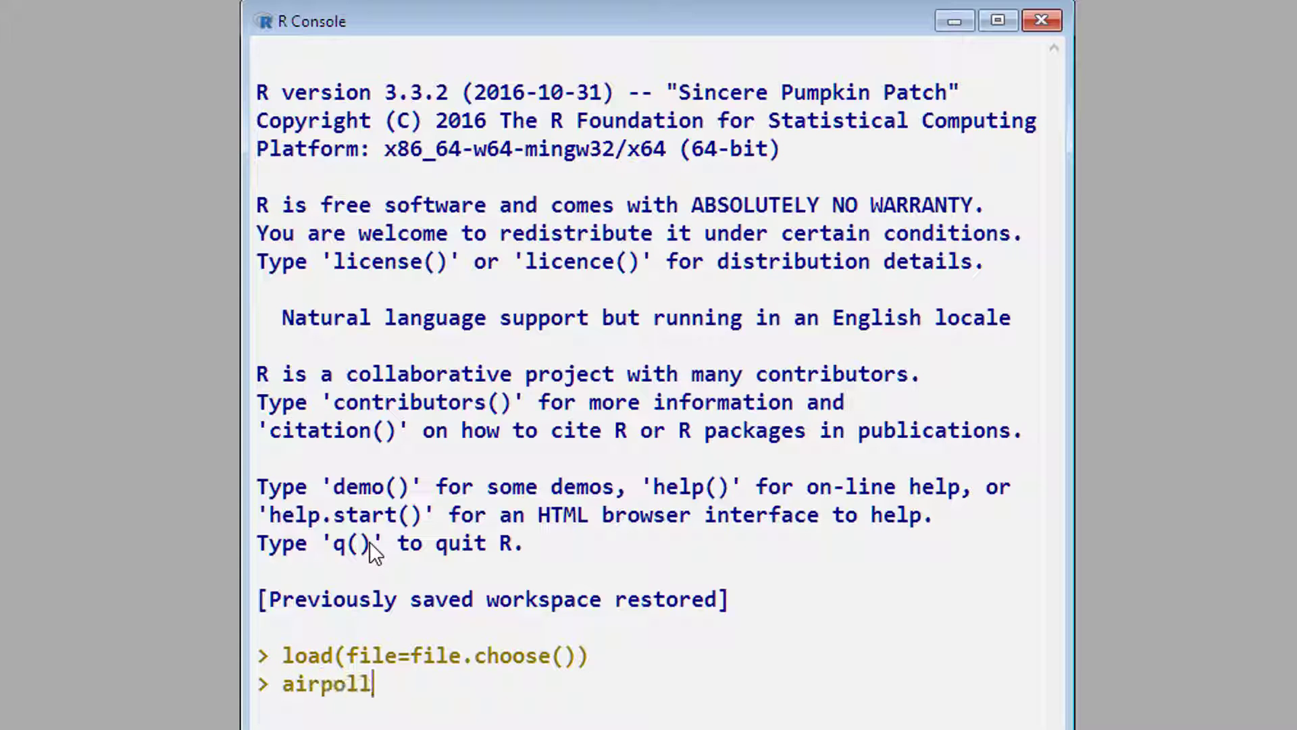
pyautogui.press('Return')
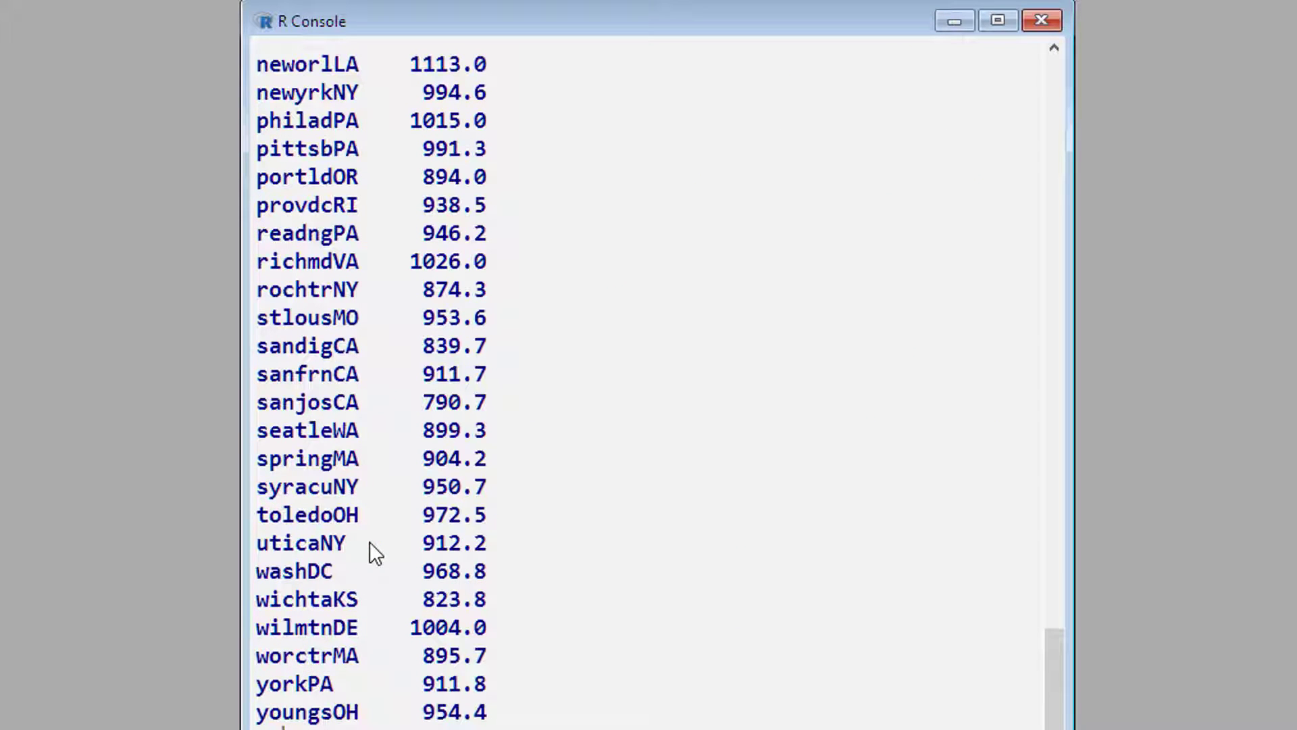
pyautogui.moveTo(1051, 718); pyautogui.dragTo(1066, 637)
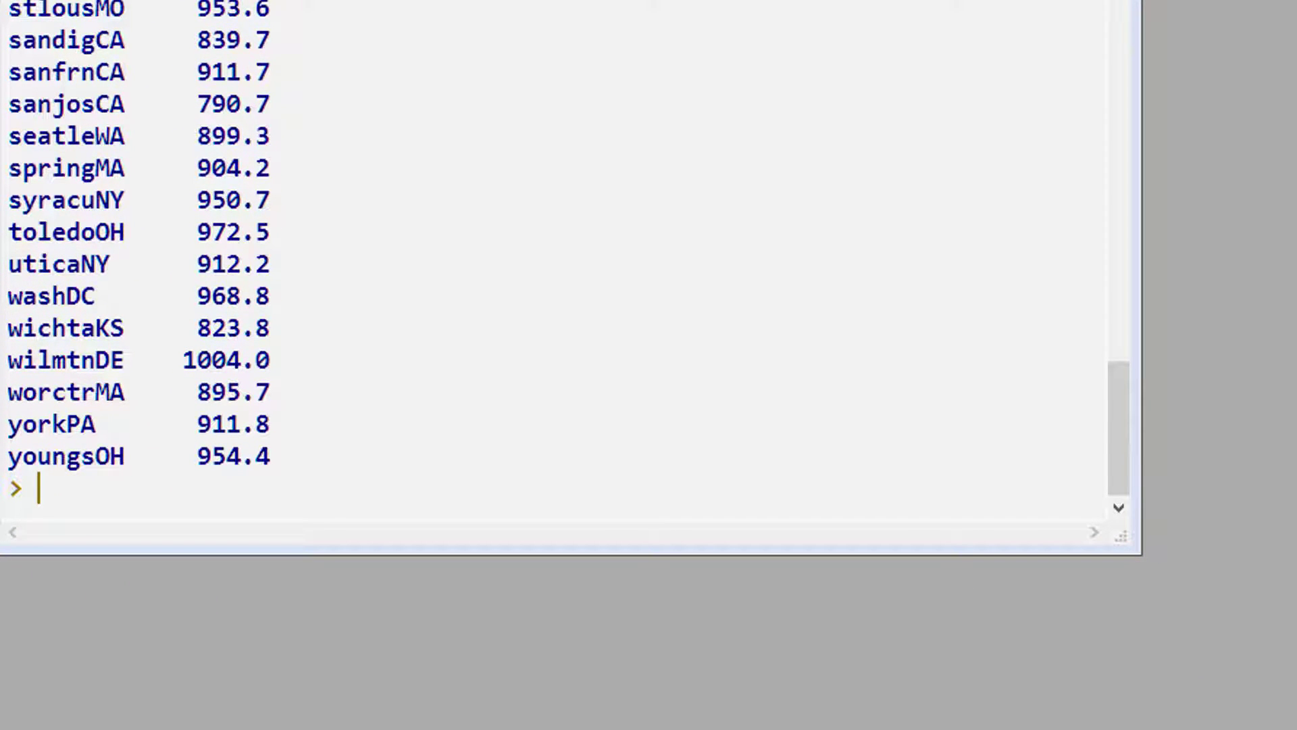
# Compute the correlation matrix and the covariance matrix for columns 2, 3, 4 and 7 of airpoll
pyautogui.write('cor(airpoll[,c(2,3,4,7)]) # correlations for the 4 variables to use in the')
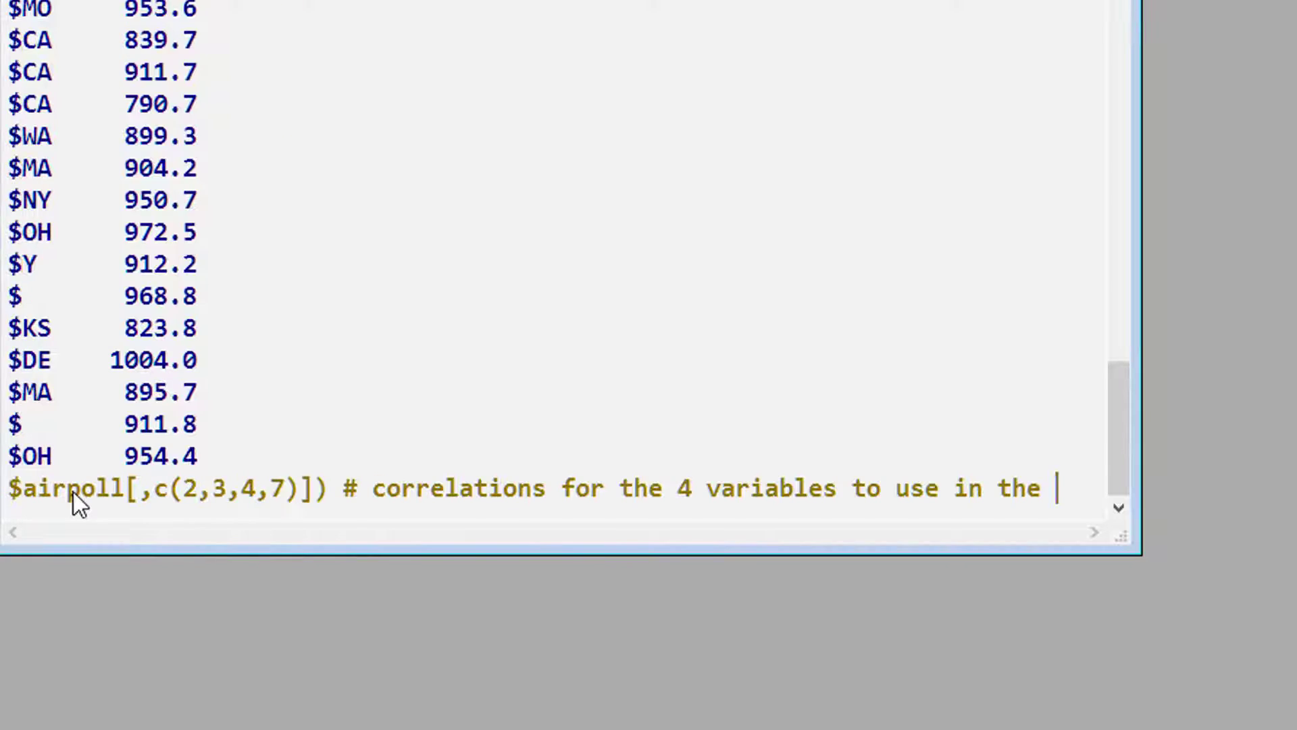
pyautogui.press('Return')
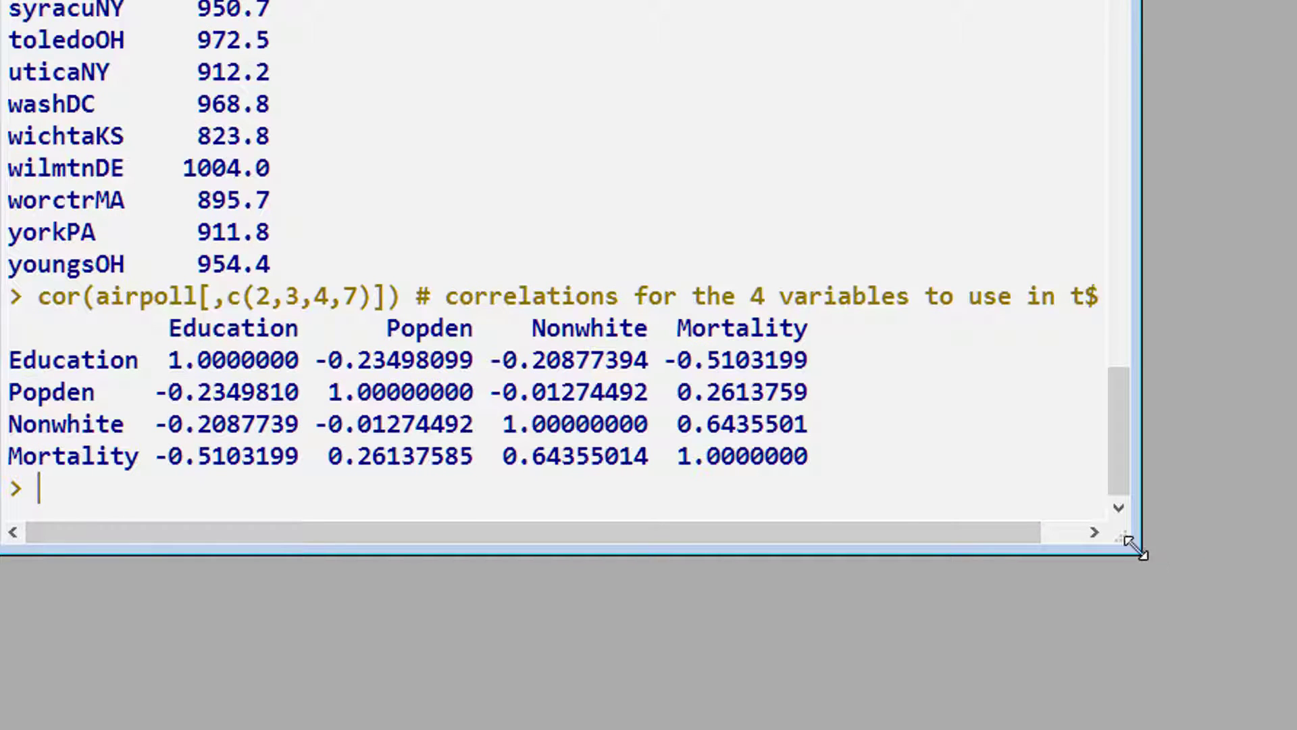
pyautogui.moveTo(1140, 554); pyautogui.dragTo(1296, 729)
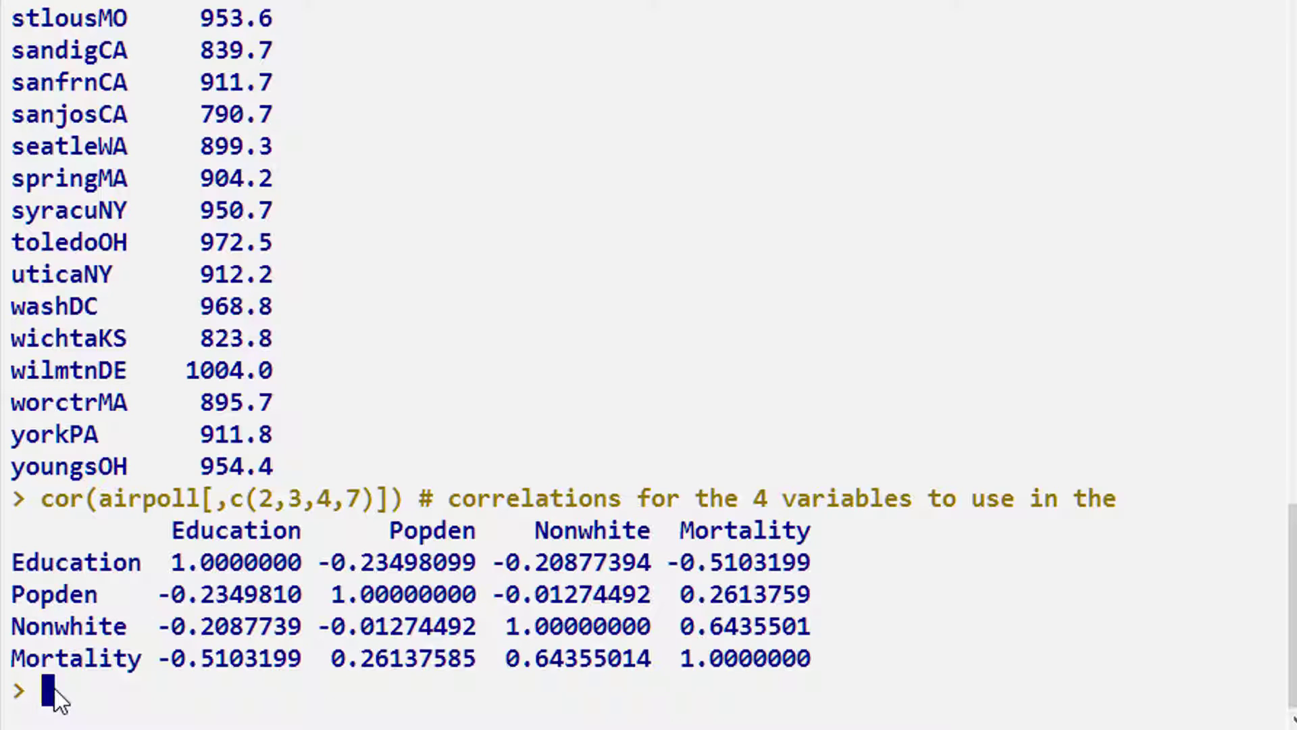
pyautogui.write('cov(airpoll[,c(2,3,4,7)])')
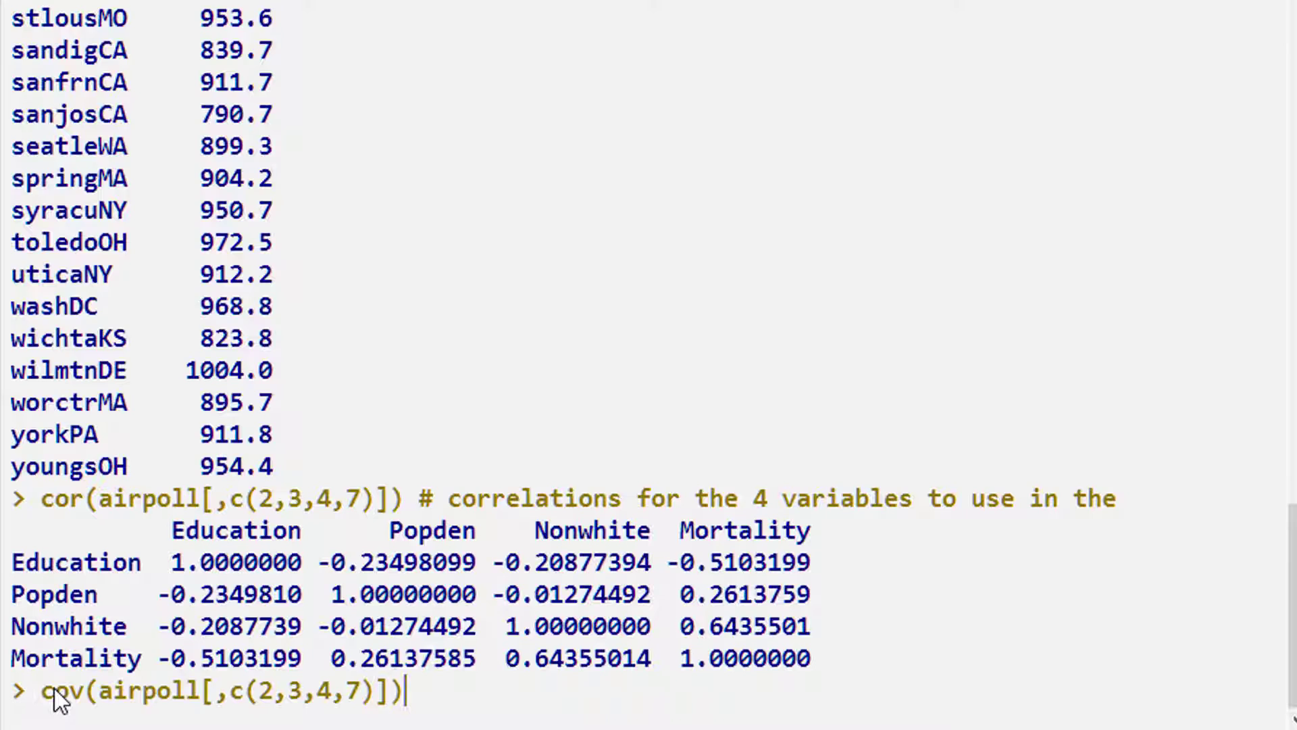
pyautogui.press('Return')
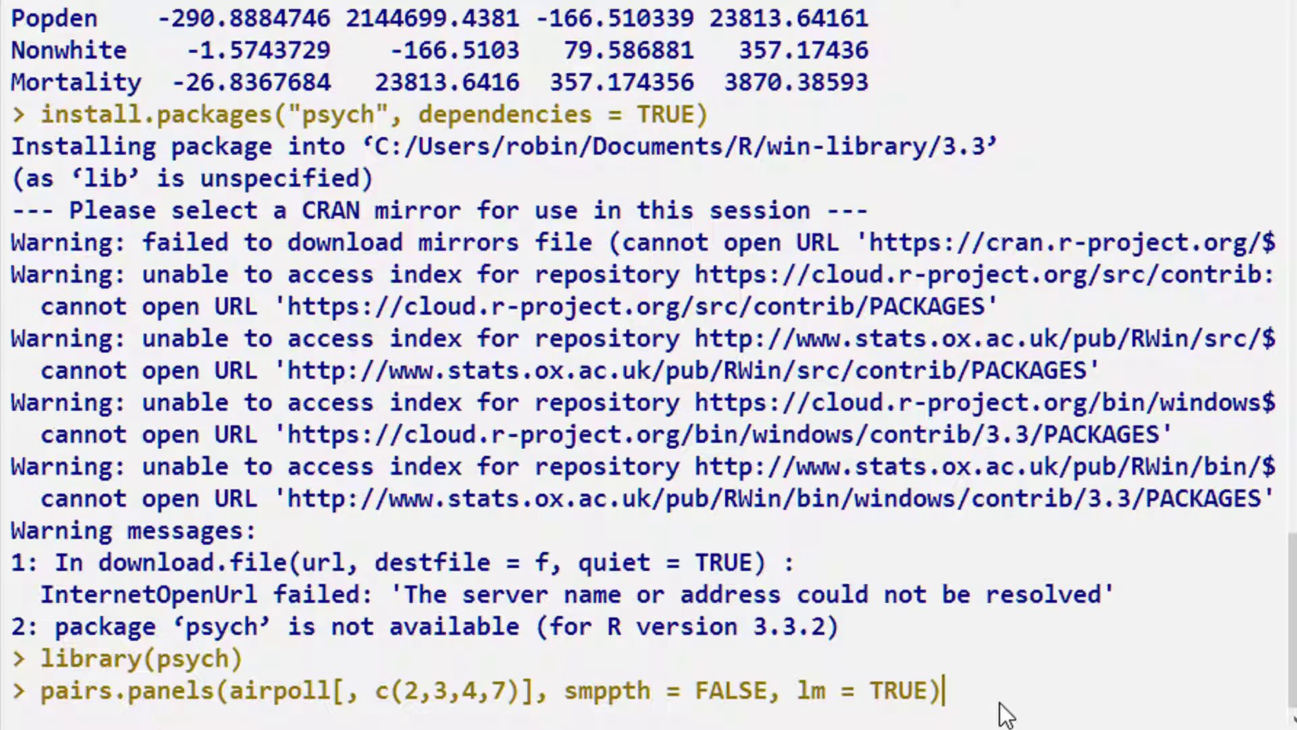
# Run pairs.panels on airpoll columns 2, 3, 4 and 7 with smppth = FALSE and lm = TRUE, and enlarge the plot window
pyautogui.press('Return')
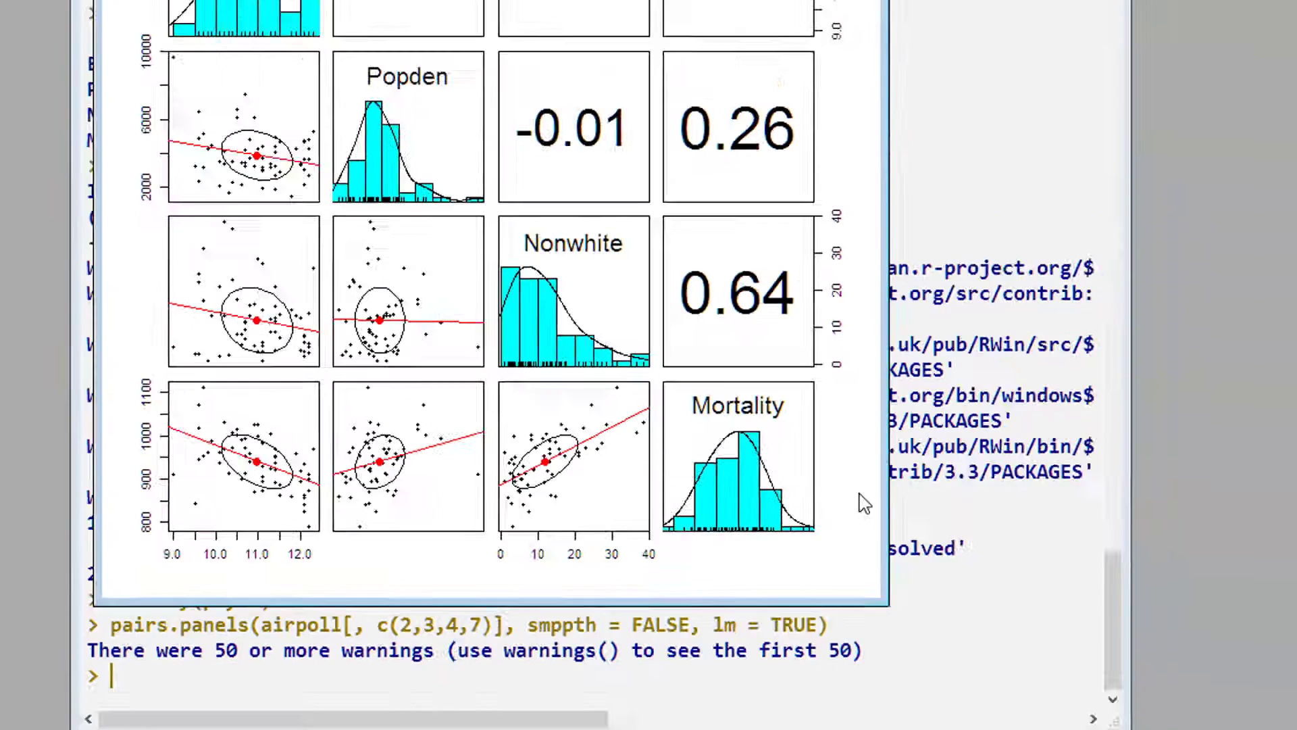
pyautogui.moveTo(761, 537); pyautogui.dragTo(922, 716)
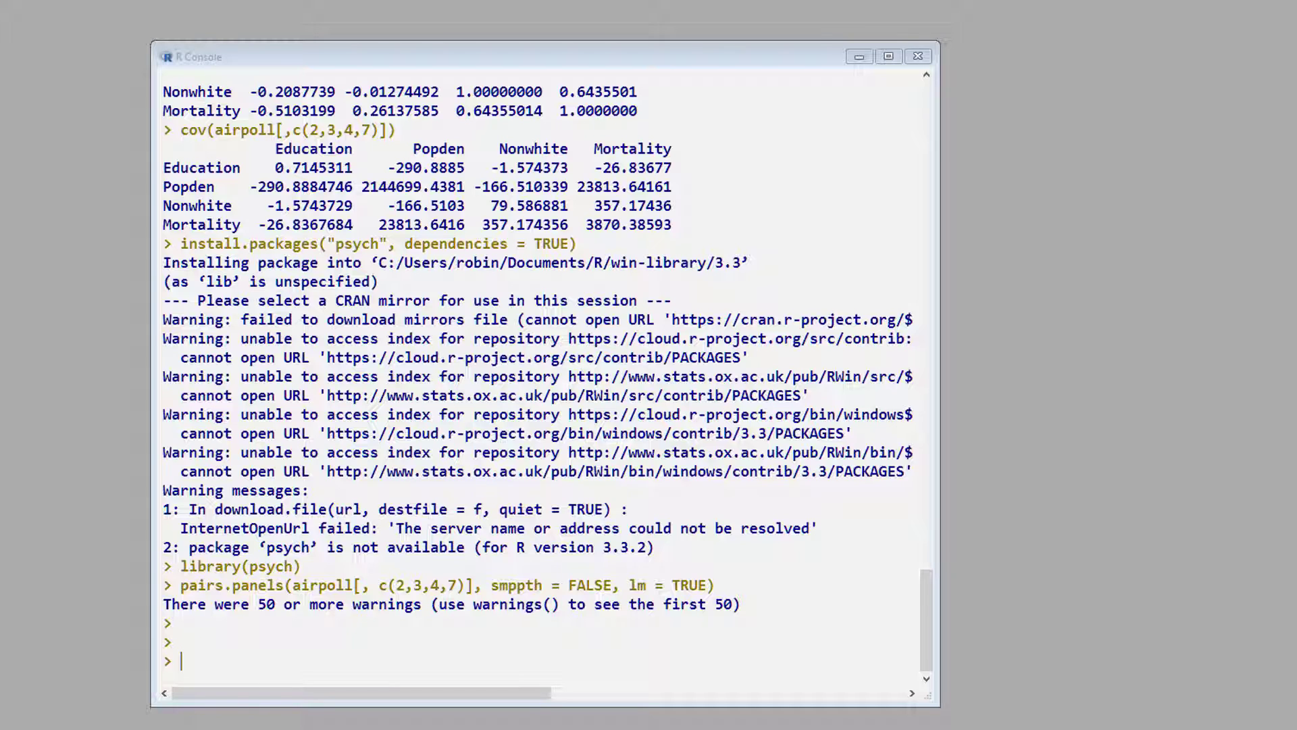
# List the variable names of airpoll and widen the console window
pyautogui.click(183, 670)
pyautogui.write('names(airpoll)')
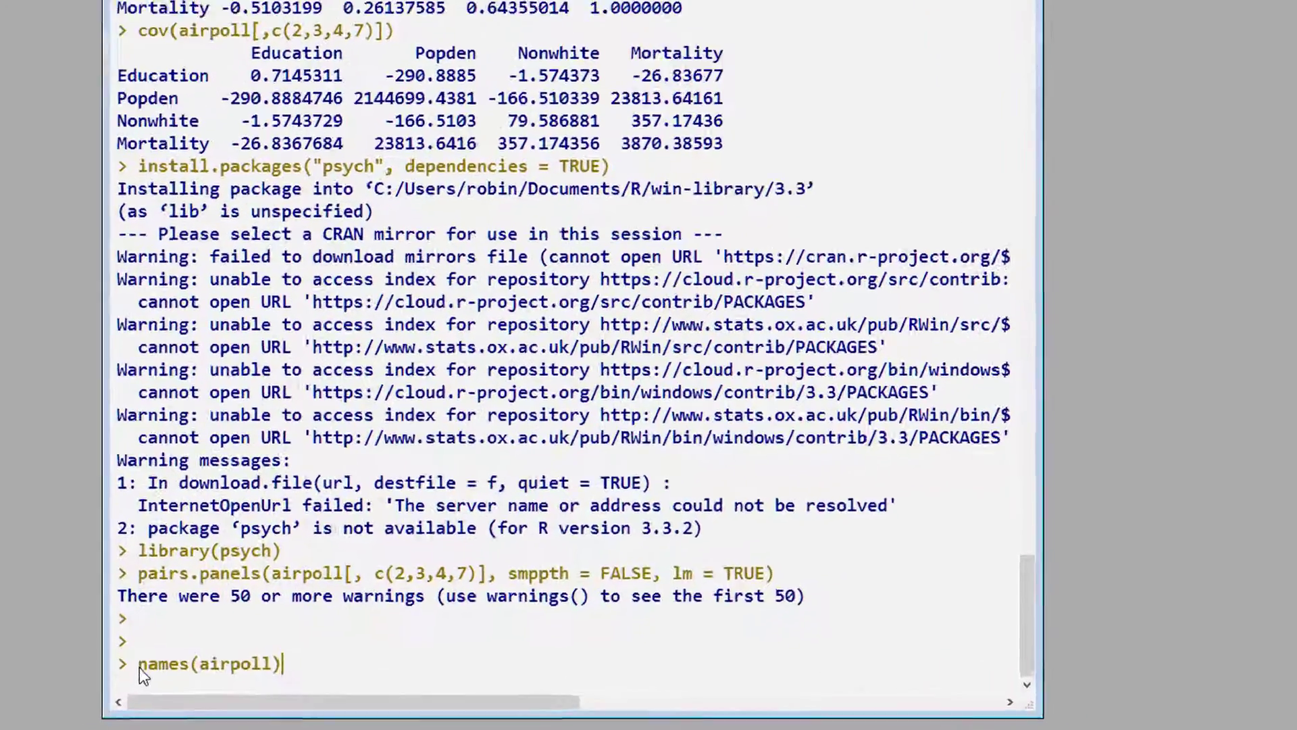
pyautogui.press('Return')
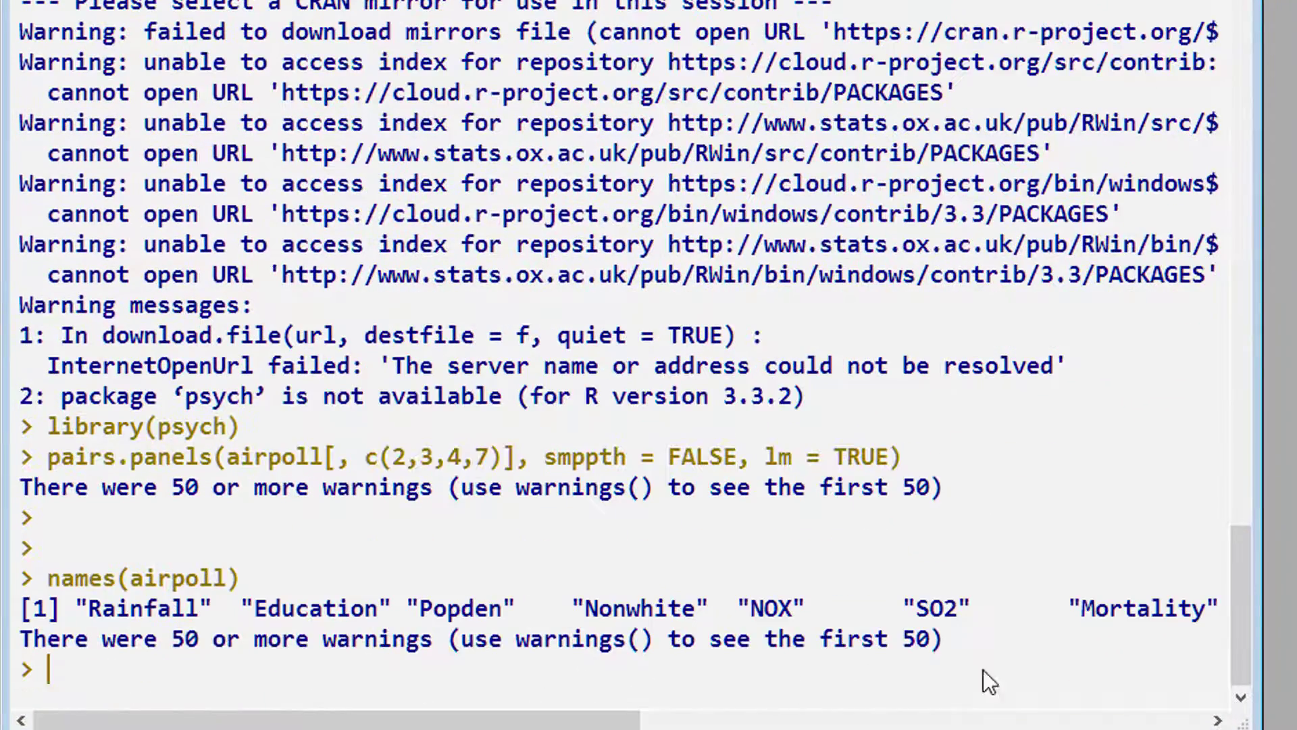
pyautogui.moveTo(1255, 449); pyautogui.dragTo(1296, 449)
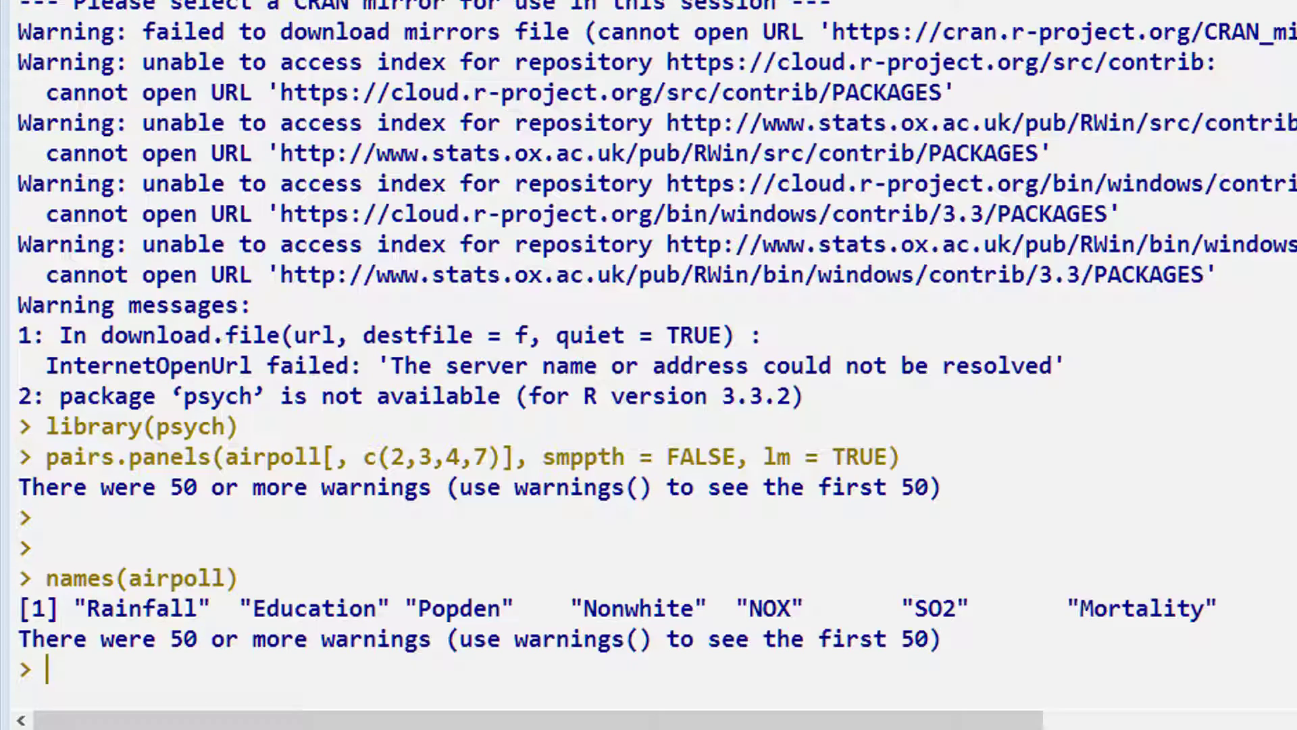
# Fit and summarise saturated_model (Mortality ~ Education * Popden*Nonwhite) and model1 (Mortality ~ Education + Popden + Nonwhite), both with data = airpoll
pyautogui.write('saturated_model <- lm(Mortality ~ Education * Popden*Nonwhite, data = airpoll) summary(saturated_model)')
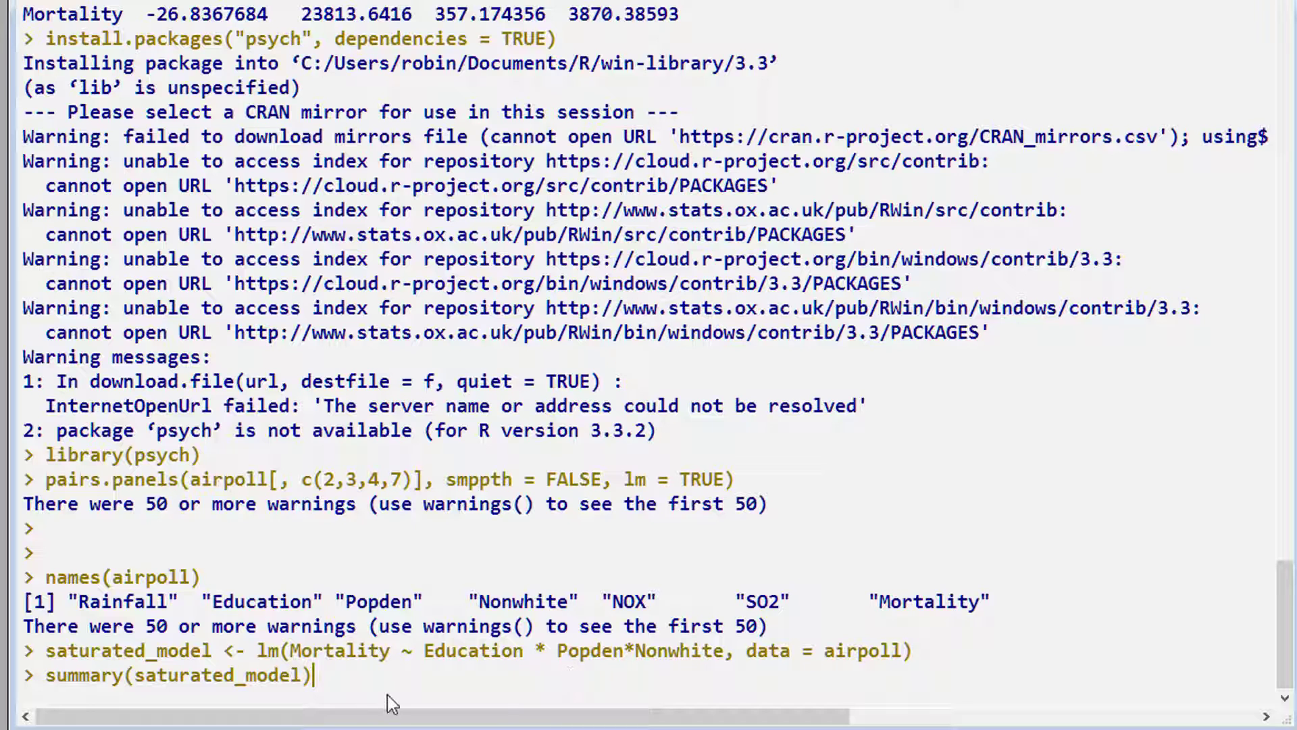
pyautogui.press('Return')
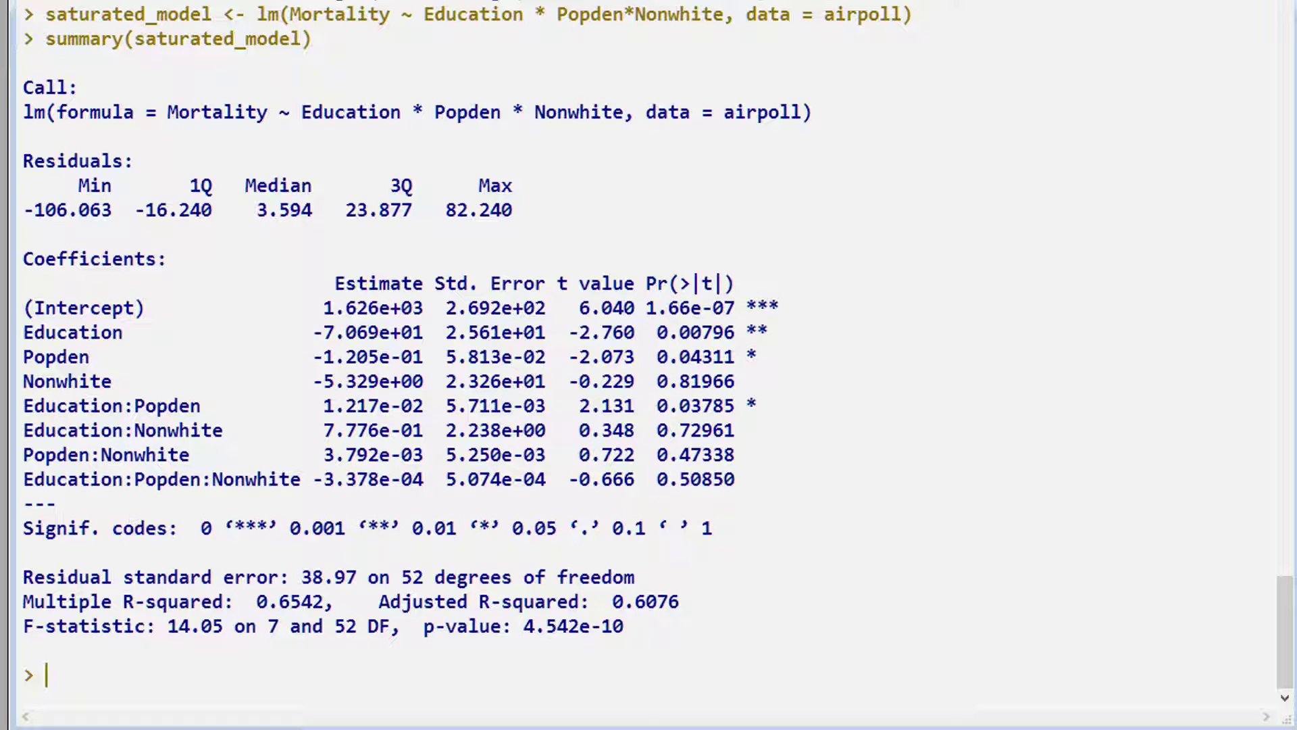
pyautogui.write('model1 <- lm(Mortality ~ Education + Popden + Nonwhite, data = airpoll) summary(model1)')
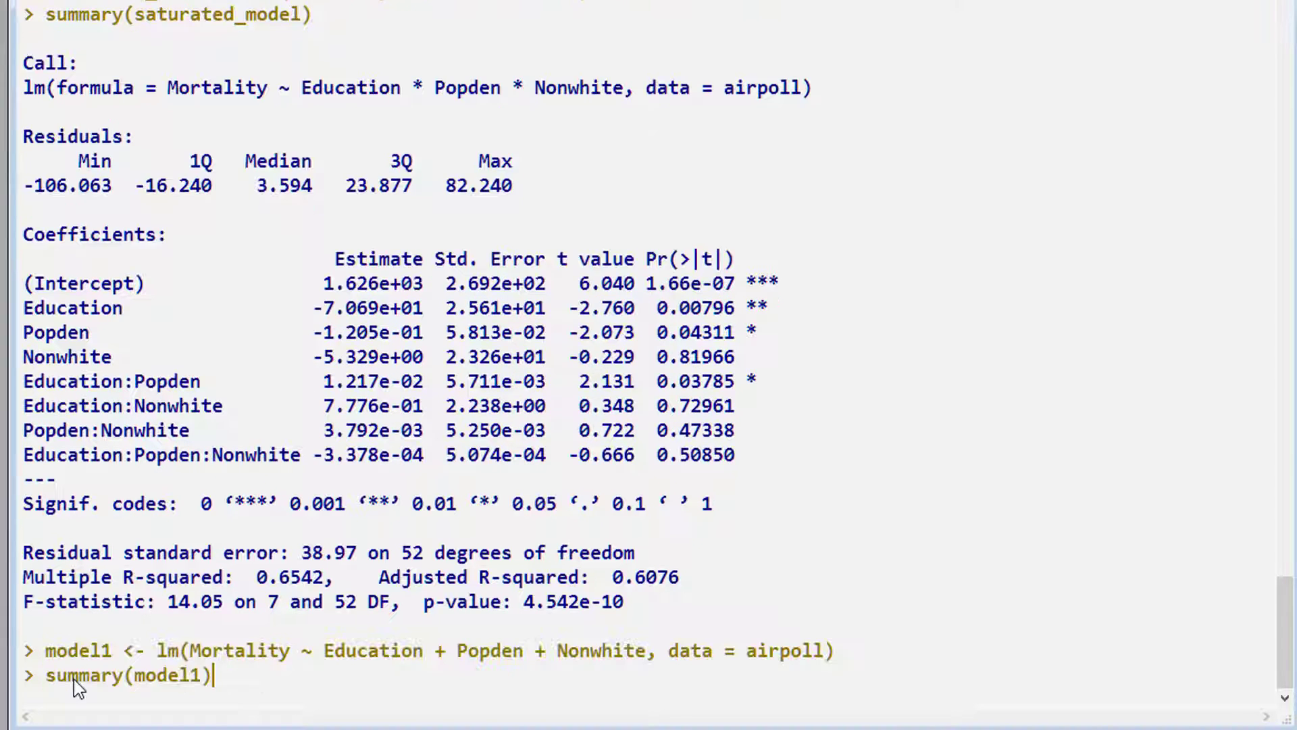
pyautogui.press('Return')
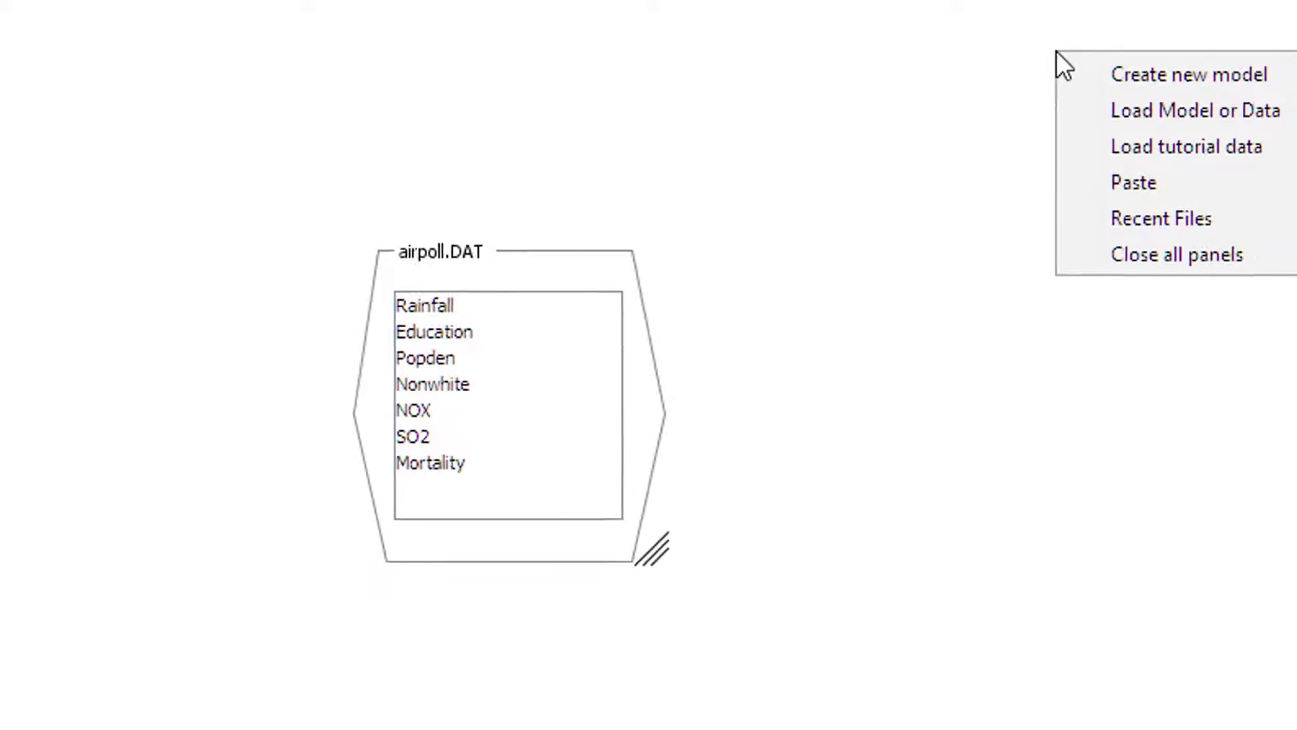
# Switch to Onyx, create an empty model beside the airpoll.DAT dataset and enlarge its frame
pyautogui.moveTo(1174, 52)
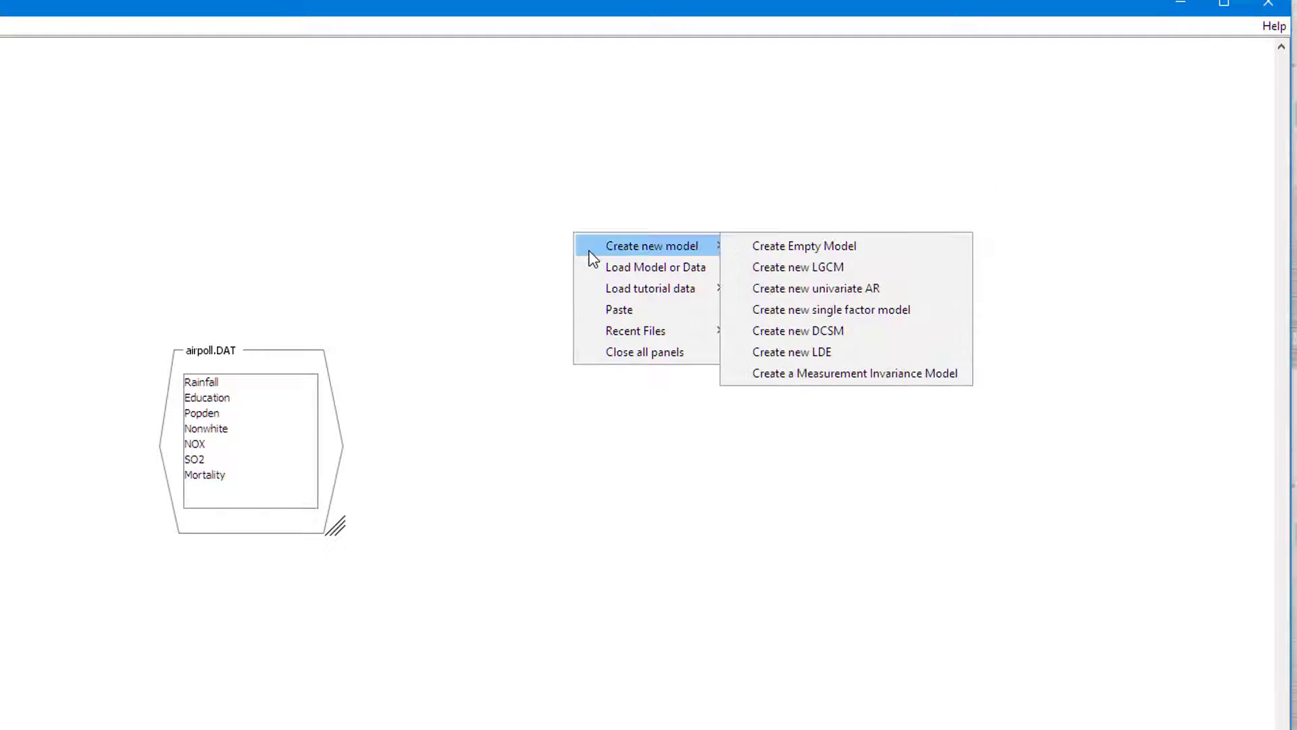
pyautogui.click(759, 255)
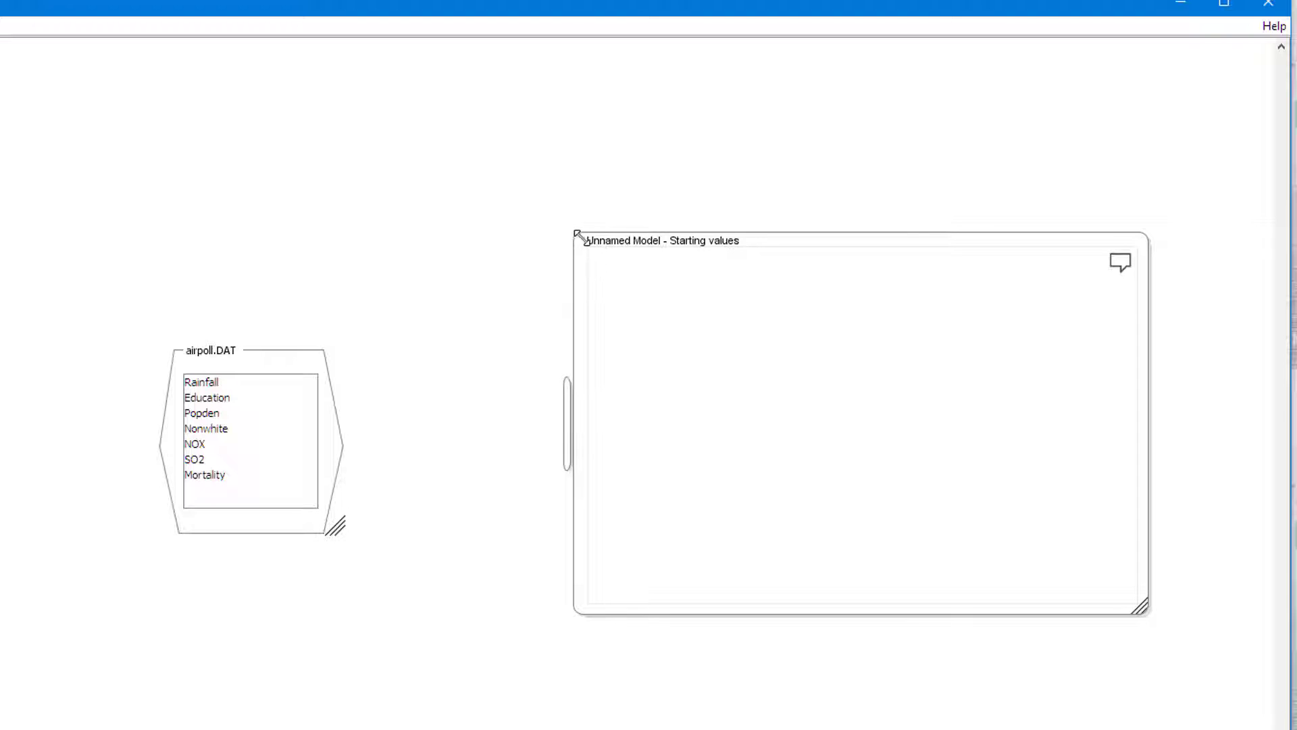
pyautogui.moveTo(578, 235); pyautogui.dragTo(406, 195)
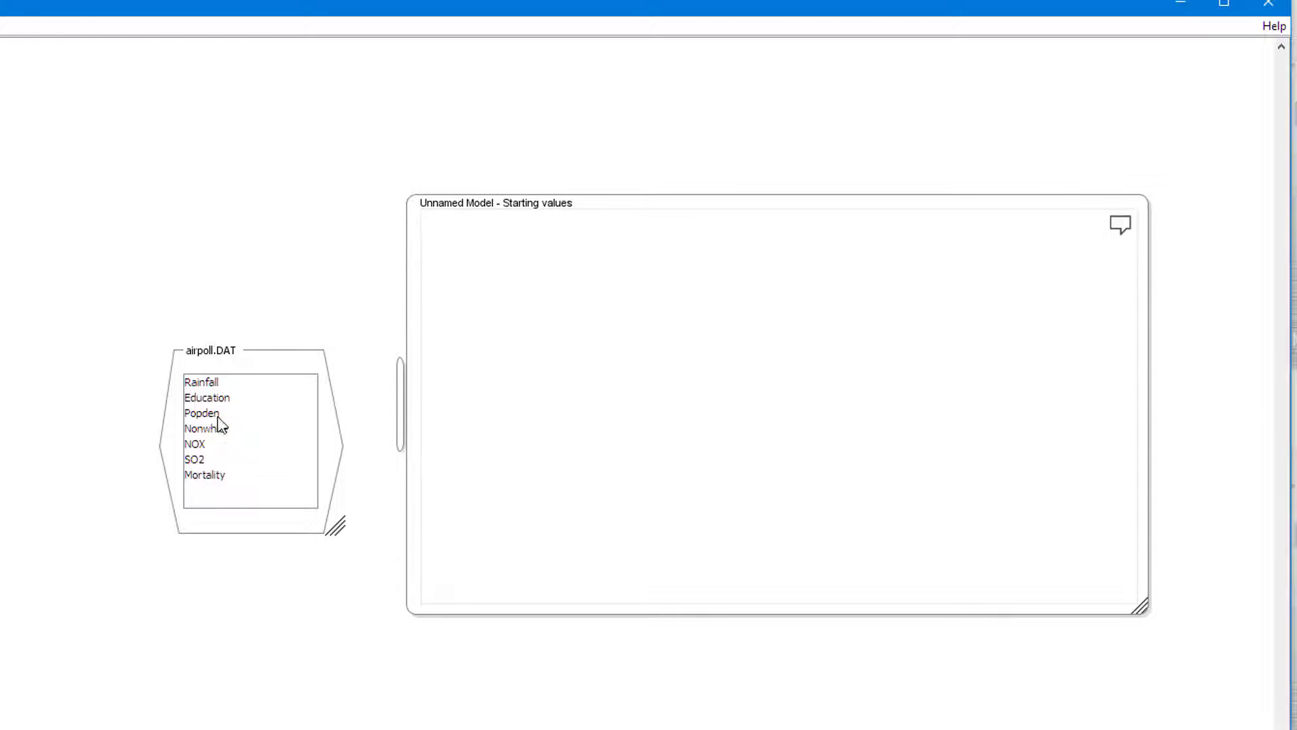
# Add Mortality from airpoll.DAT to the model as an observed variable, placed on the right side of the model frame
pyautogui.click(211, 382)
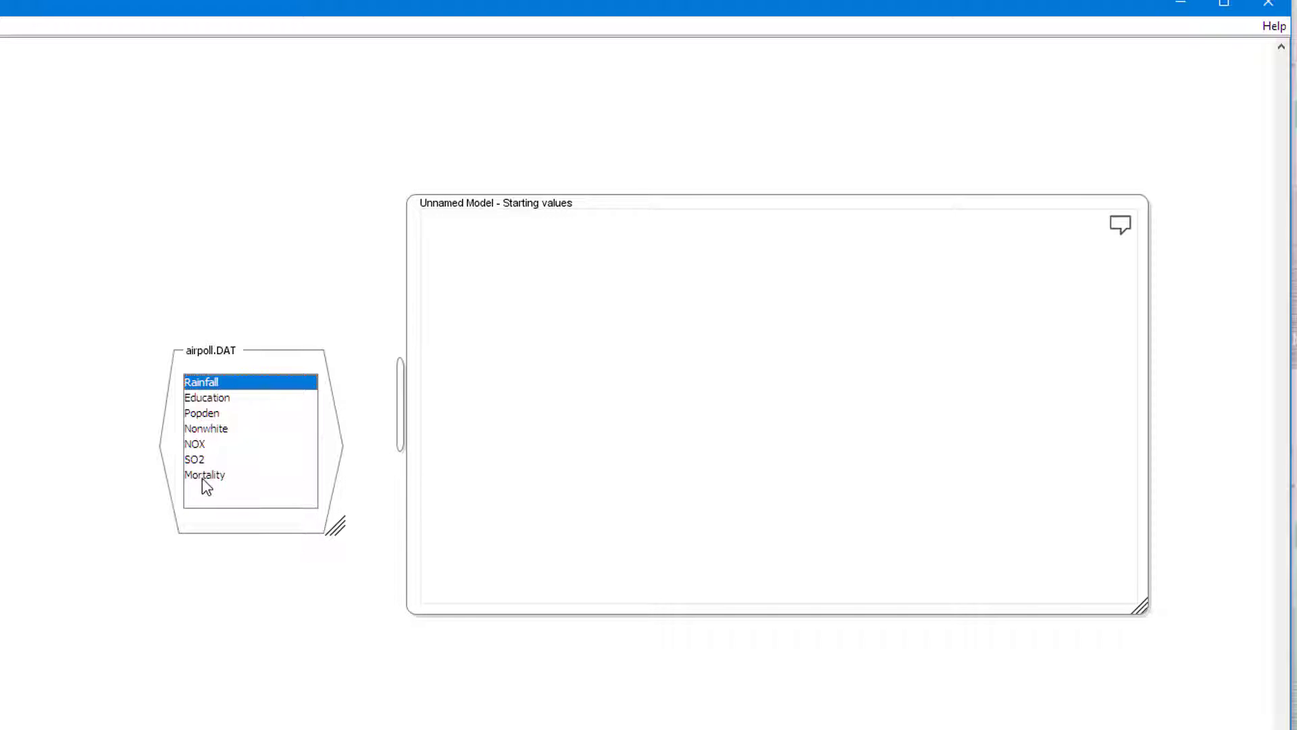
pyautogui.moveTo(205, 476); pyautogui.dragTo(504, 456)
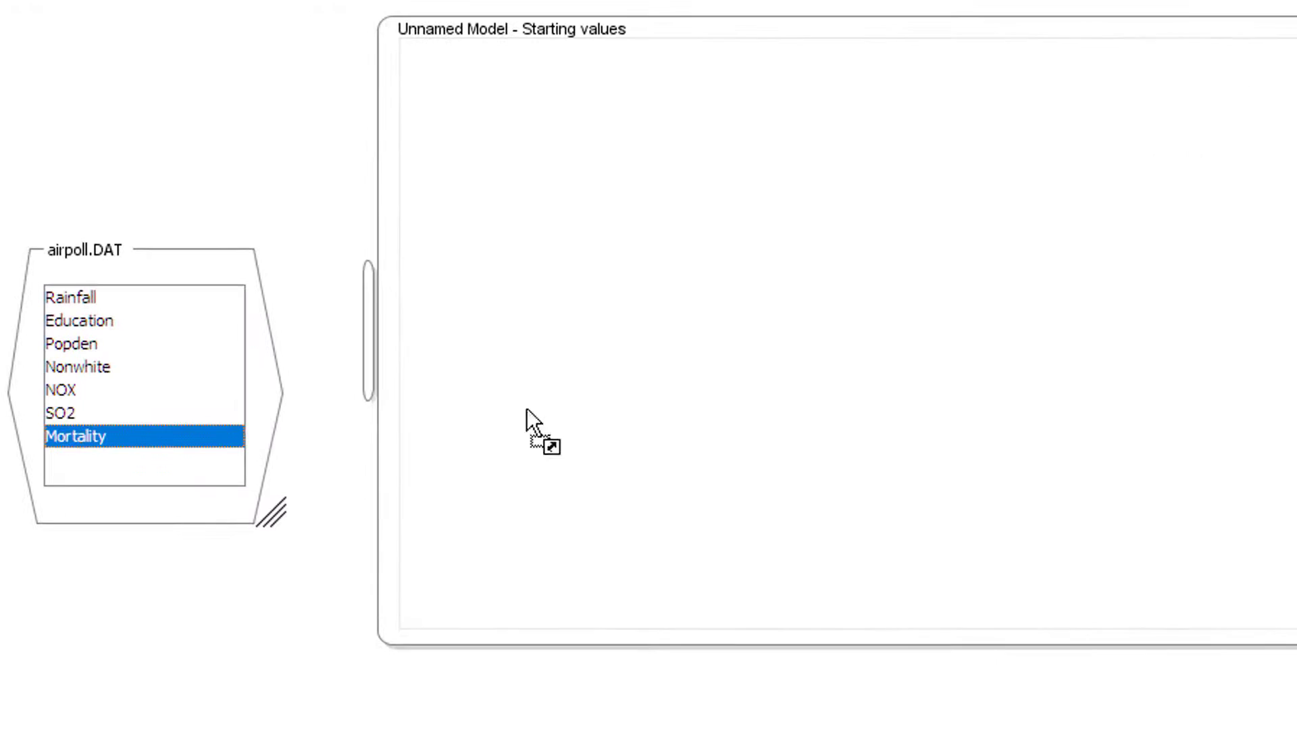
pyautogui.moveTo(526, 408); pyautogui.dragTo(1103, 298)
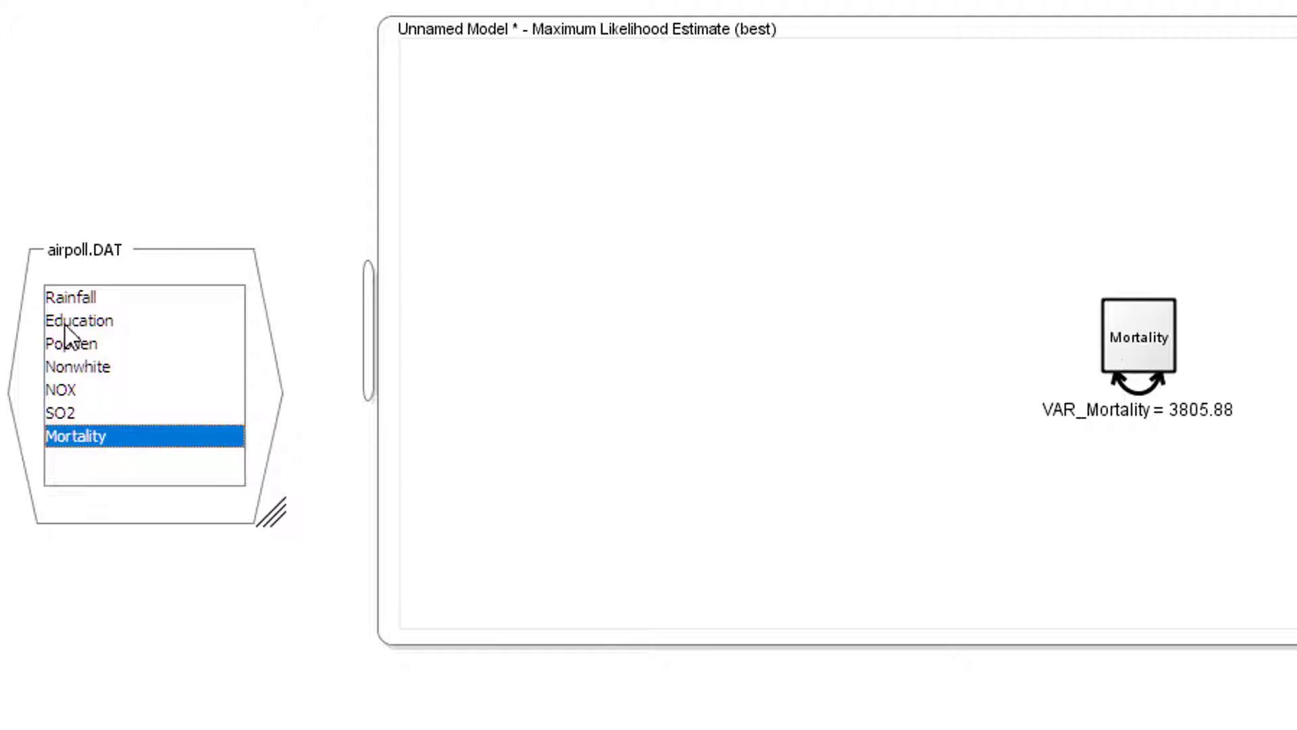
# Add Education, Popden and Nonwhite from airpoll.DAT to the model, stacked in that order to the left of Mortality
pyautogui.moveTo(54, 287)
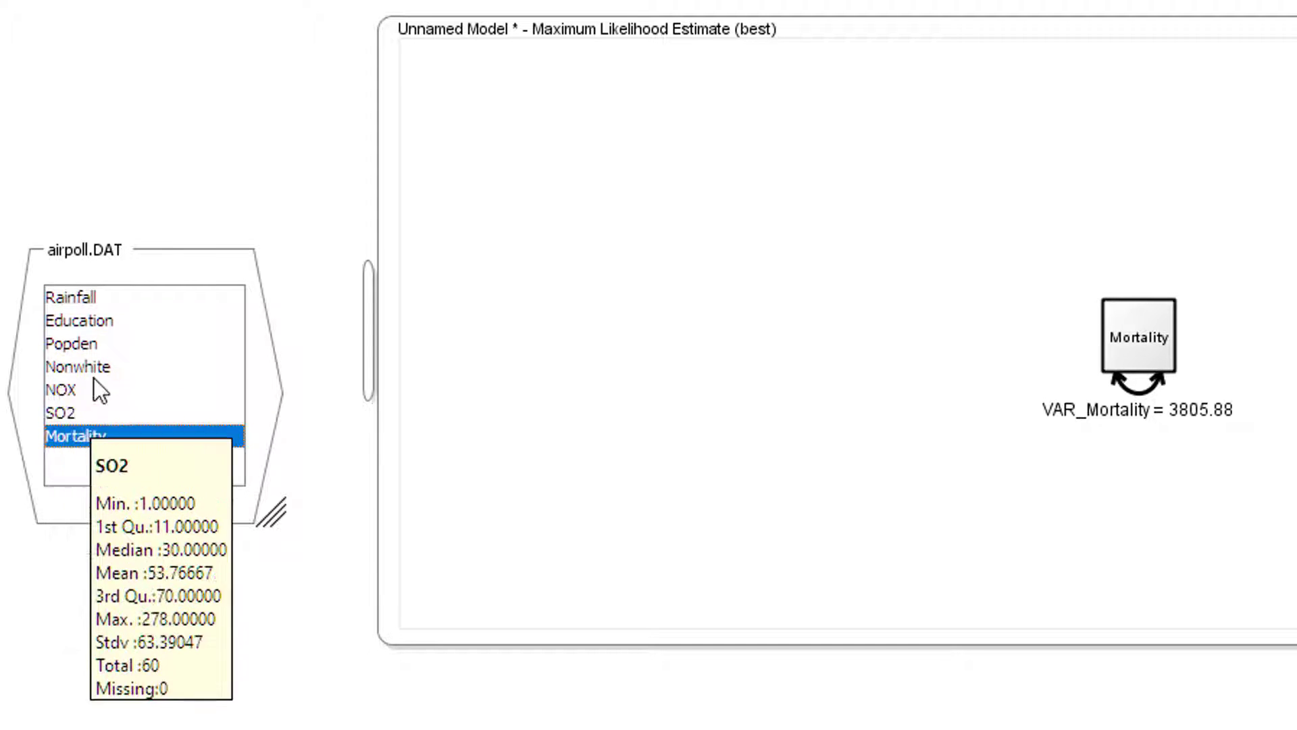
pyautogui.click(84, 327)
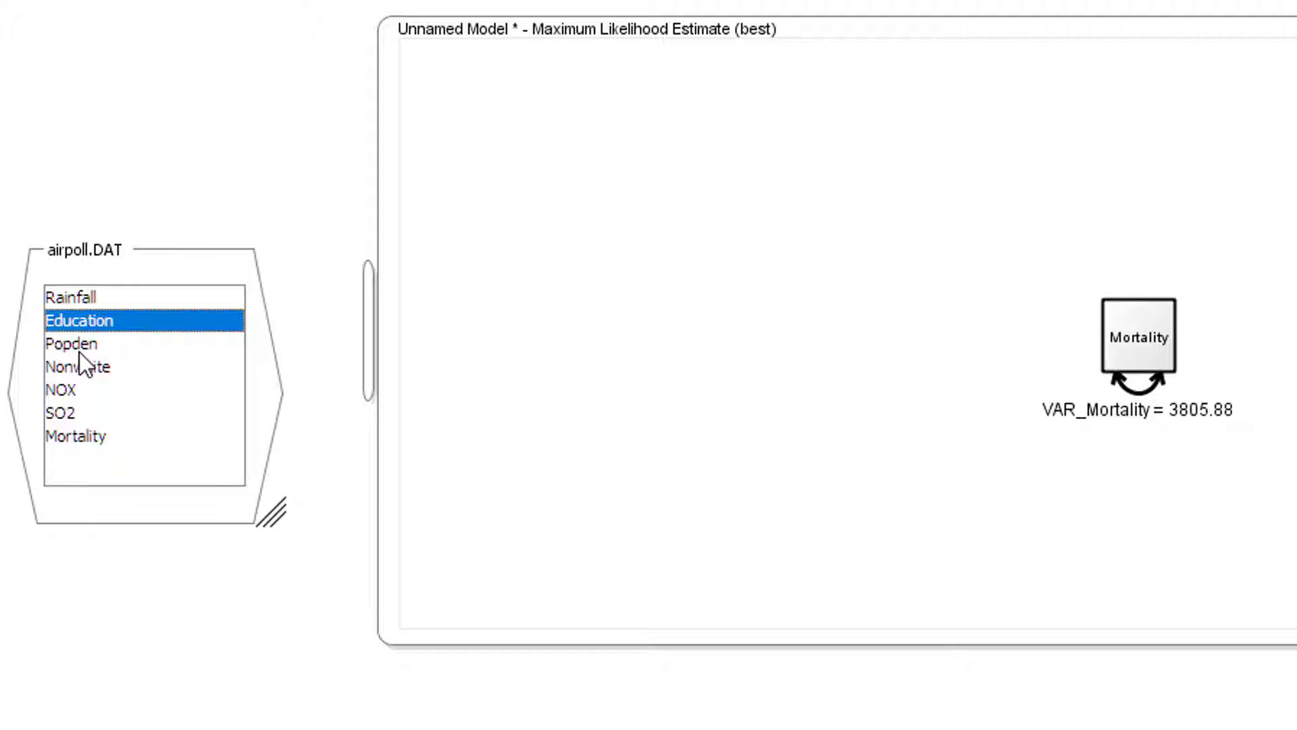
pyautogui.moveTo(79, 367)
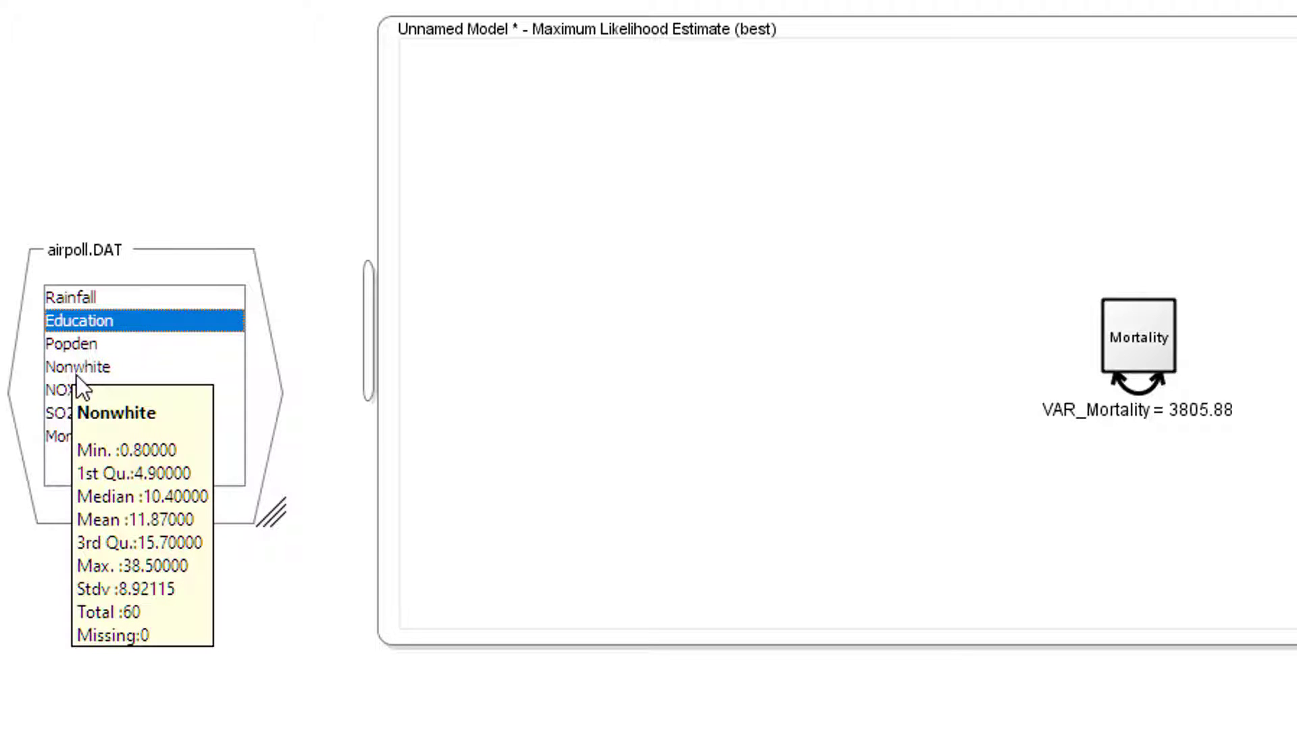
pyautogui.keyDown('shift'); pyautogui.click(76, 375); pyautogui.keyUp('shift')
pyautogui.moveTo(91, 357); pyautogui.dragTo(582, 157)
pyautogui.moveTo(768, 358); pyautogui.dragTo(615, 383)
pyautogui.moveTo(870, 370); pyautogui.dragTo(592, 543)
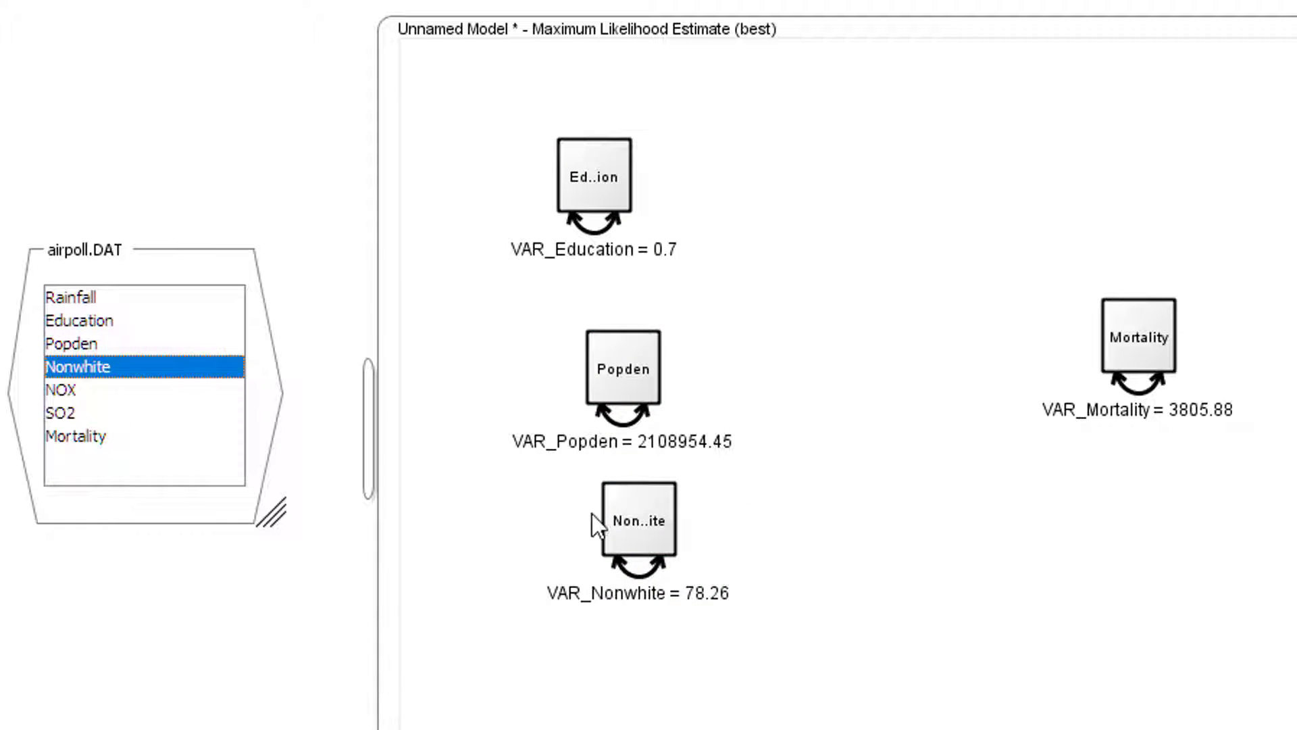
# Reposition the Nonwhite, Popden and Education boxes into an evenly spaced column
pyautogui.moveTo(614, 524); pyautogui.dragTo(595, 581)
pyautogui.moveTo(613, 389)
pyautogui.mouseDown()
pyautogui.moveTo(601, 419)
pyautogui.moveTo(594, 396)
pyautogui.mouseUp()
pyautogui.moveTo(606, 155); pyautogui.dragTo(630, 168)
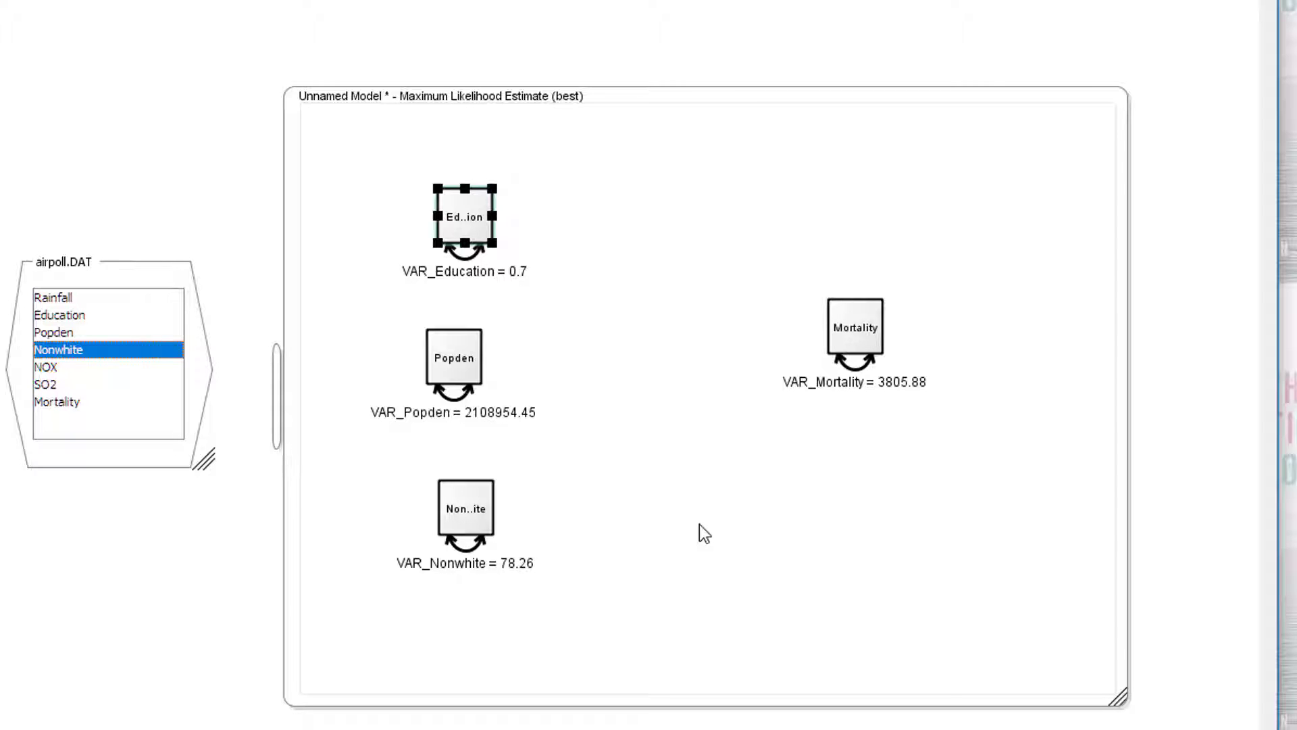
# Draw regression paths from Education, Popden and Nonwhite to Mortality
pyautogui.click(496, 241)
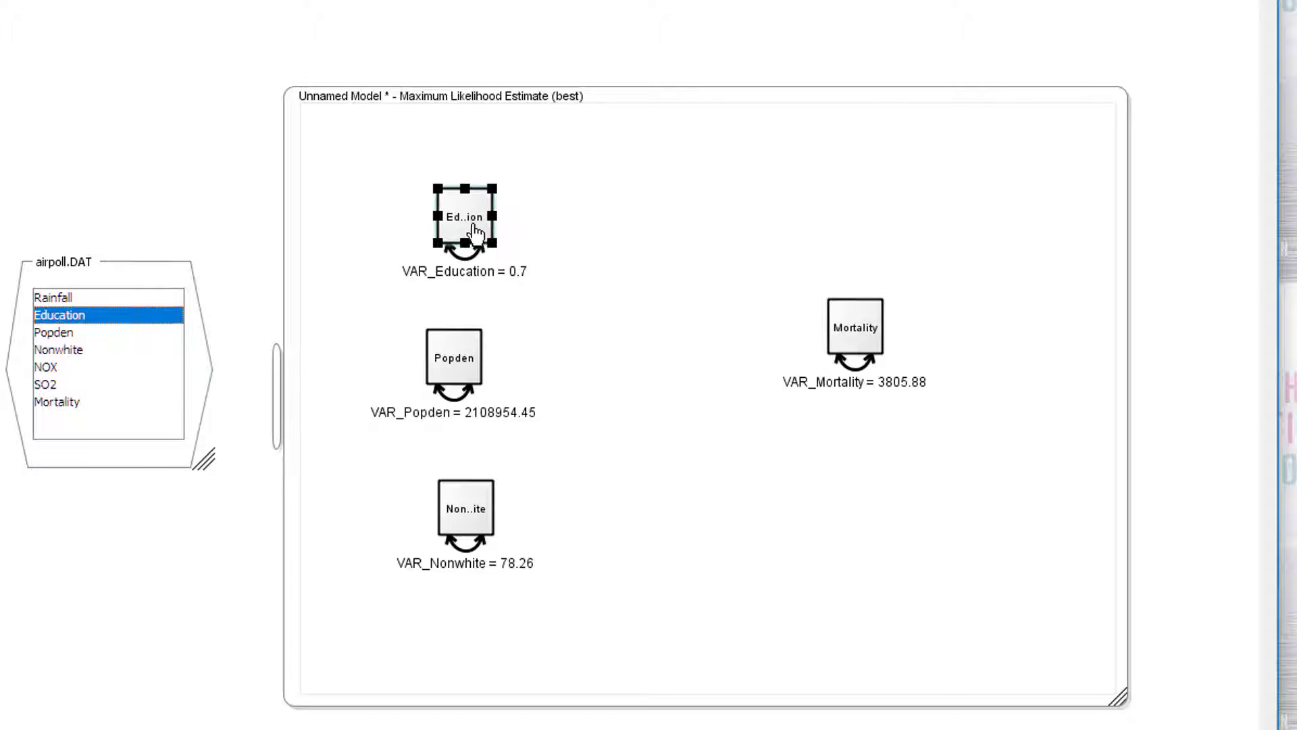
pyautogui.moveTo(472, 229)
pyautogui.moveTo(471, 229); pyautogui.dragTo(844, 332)
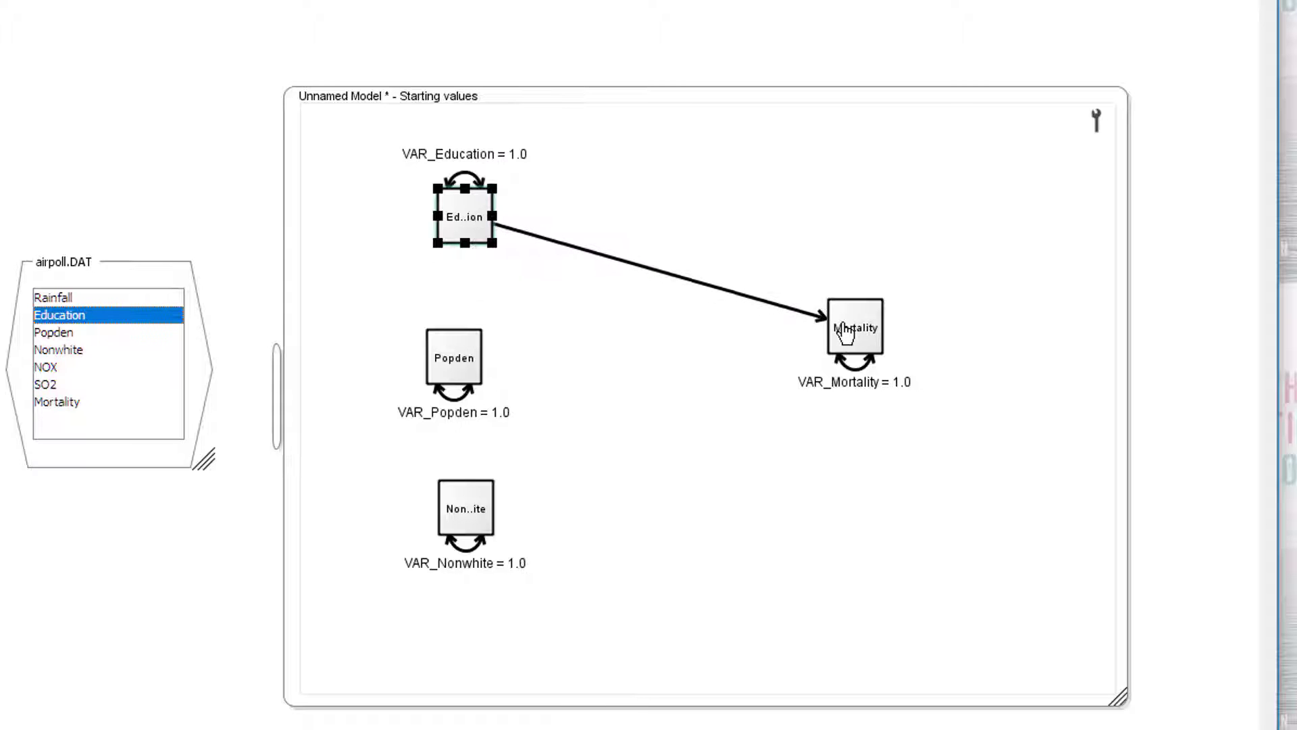
pyautogui.click(464, 367)
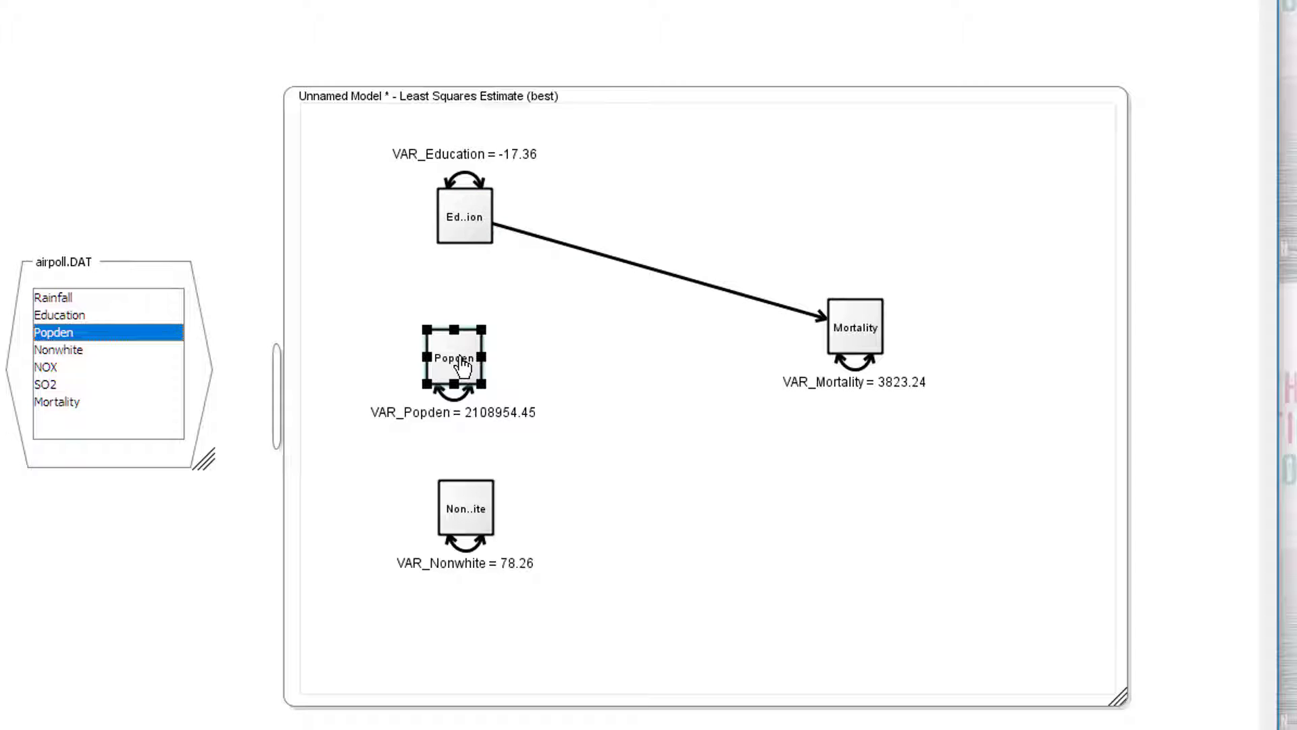
pyautogui.moveTo(464, 365); pyautogui.dragTo(844, 332)
pyautogui.click(475, 511)
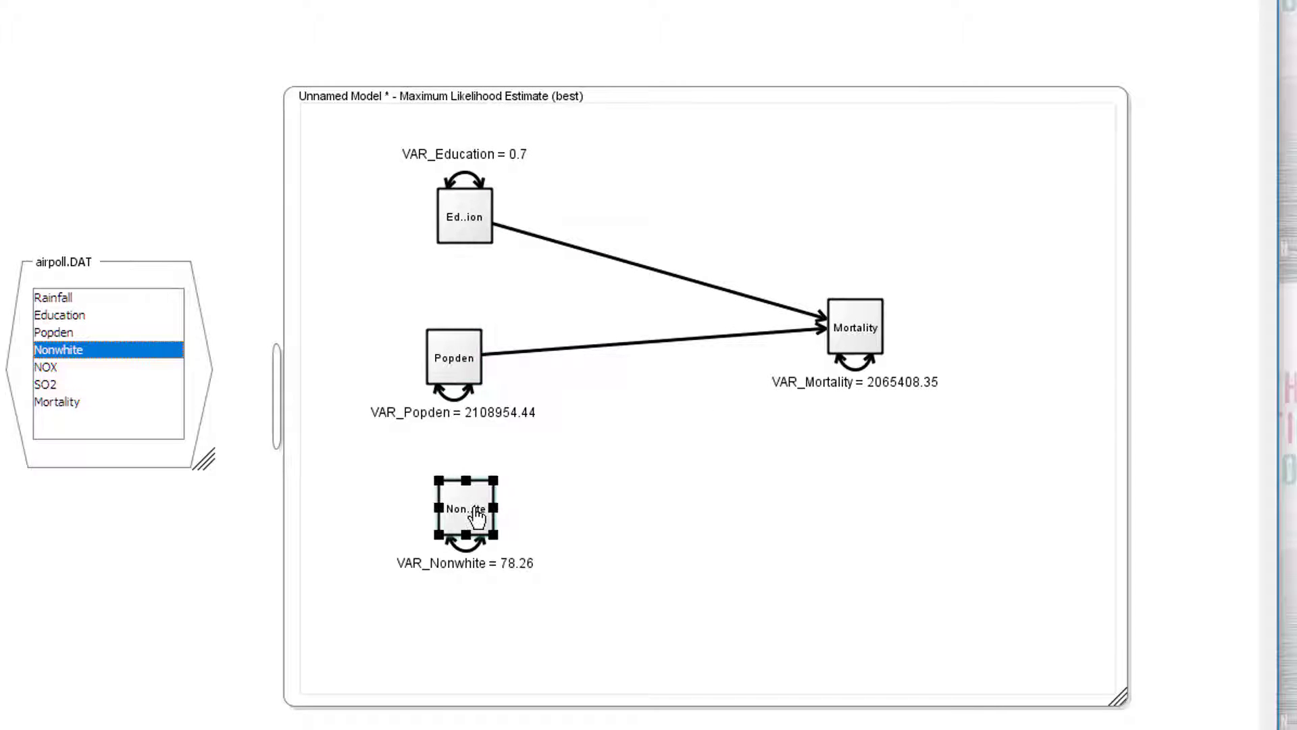
pyautogui.moveTo(476, 515); pyautogui.dragTo(860, 338)
pyautogui.click(696, 281)
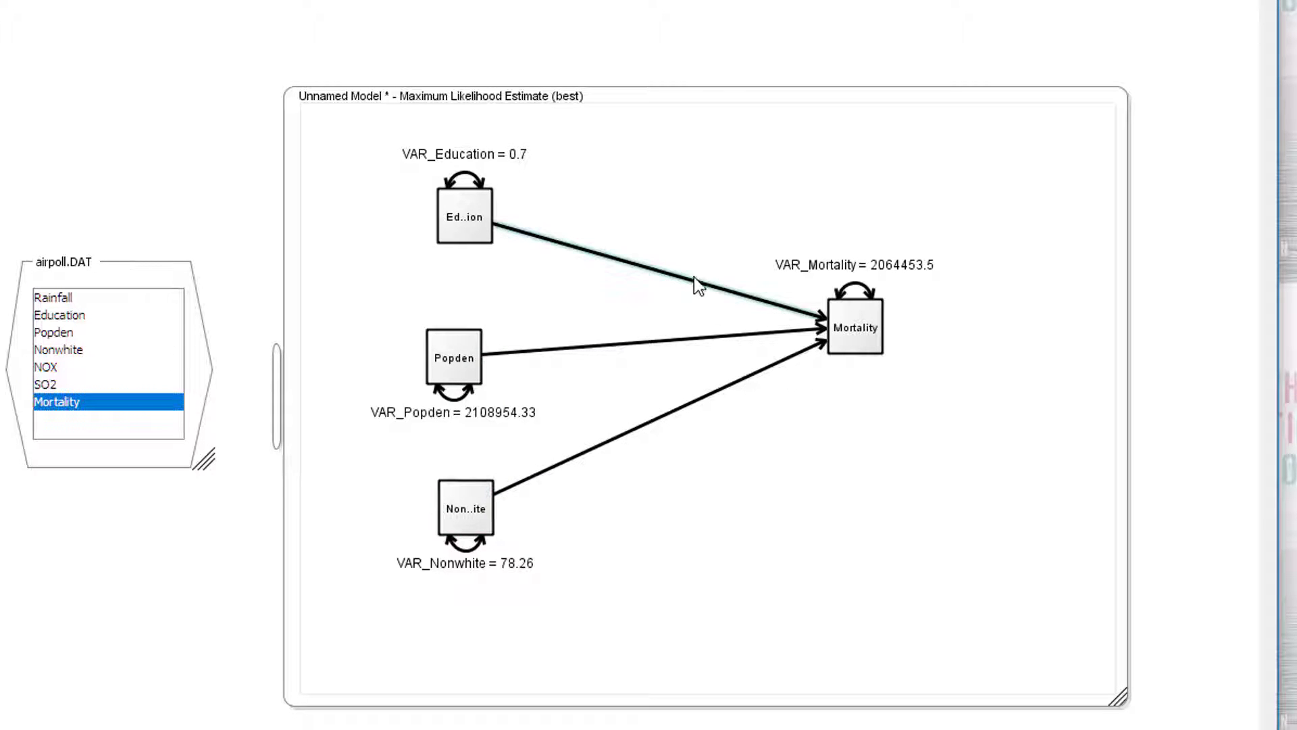
# Turn the Education, Popden and Nonwhite regression paths to Mortality into free parameters together
pyautogui.click(673, 338)
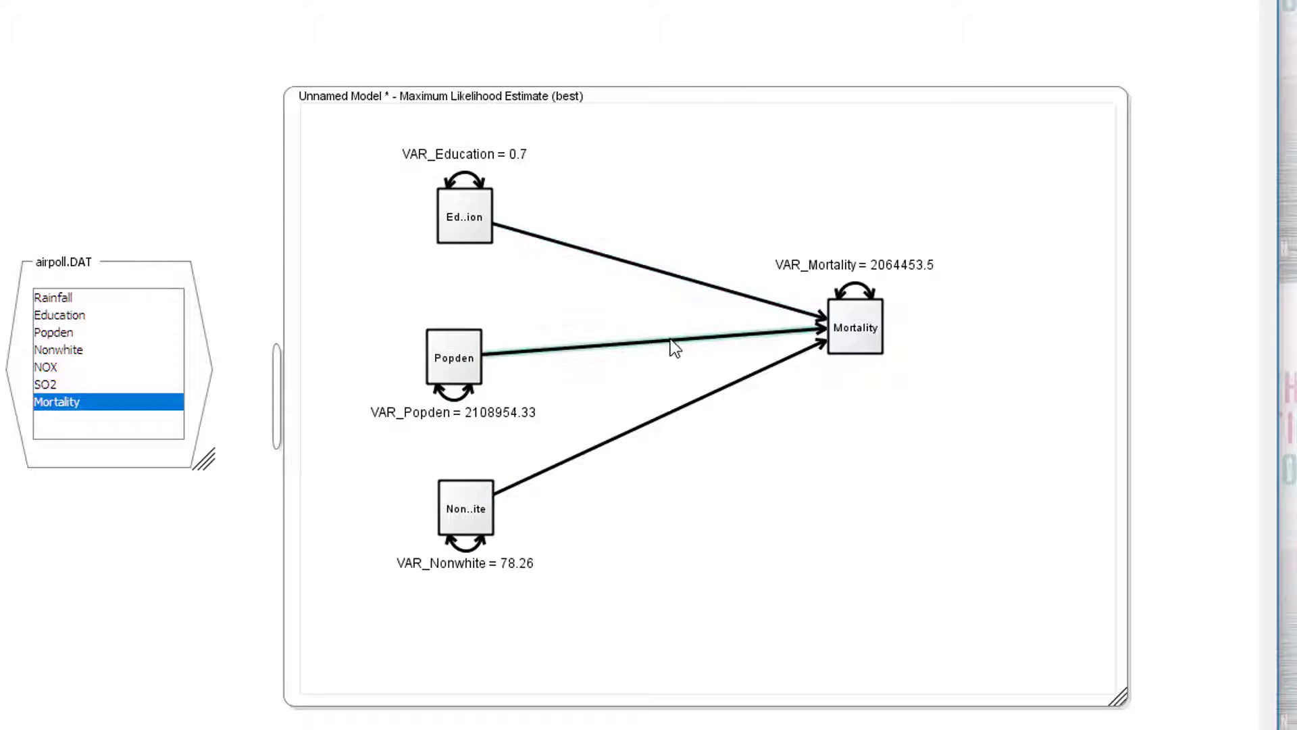
pyautogui.click(669, 277)
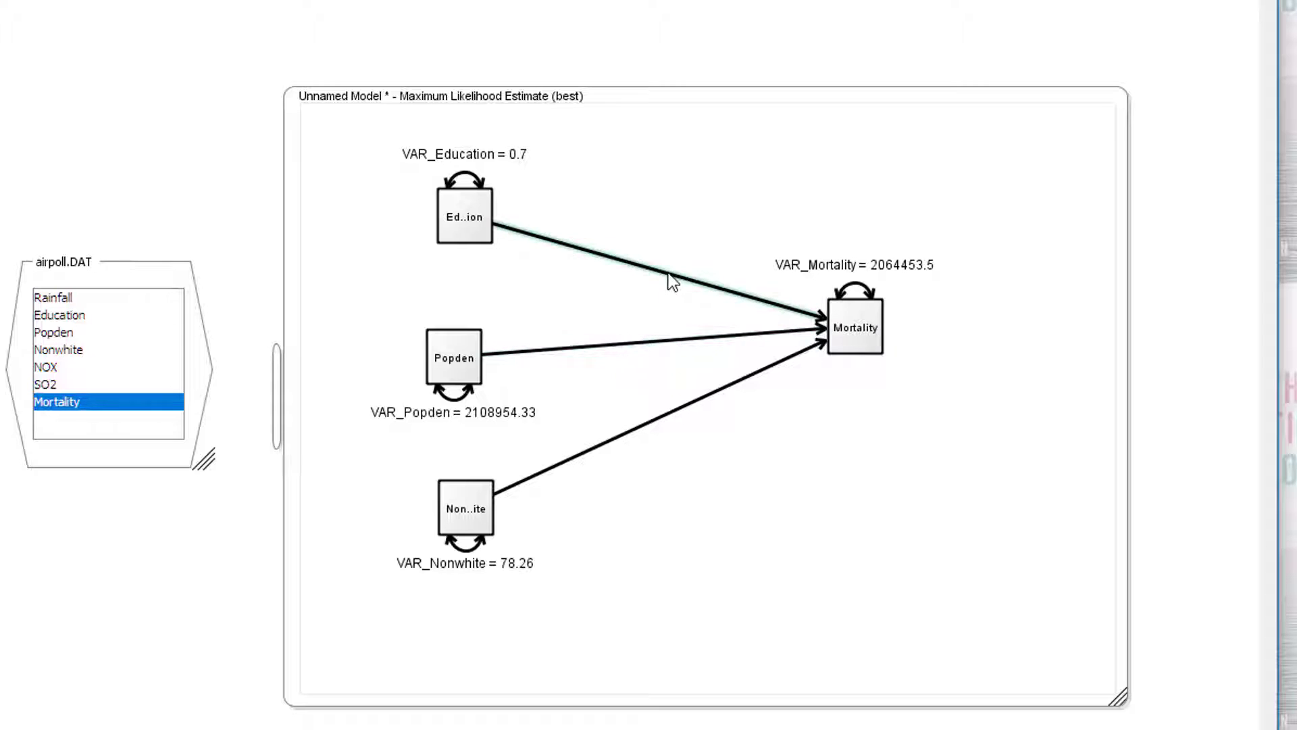
pyautogui.keyDown('shift'); pyautogui.click(639, 352); pyautogui.keyUp('shift')
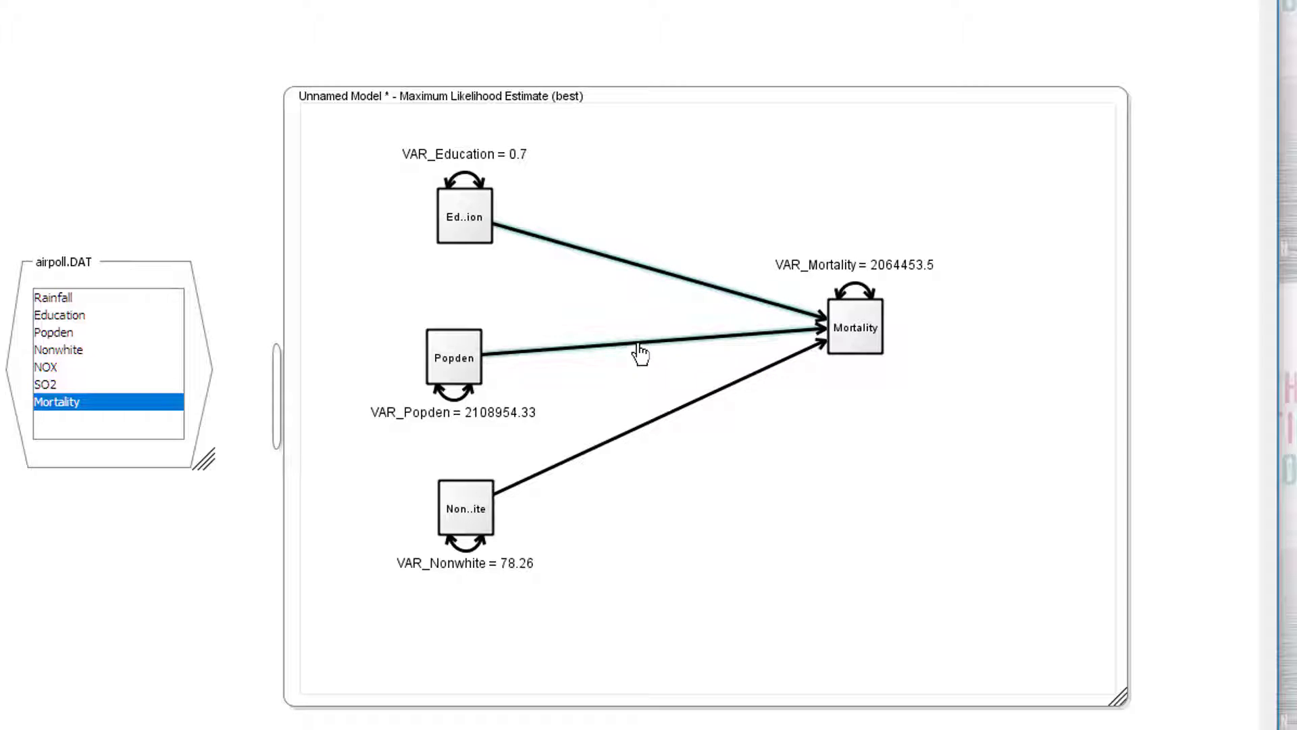
pyautogui.keyDown('shift'); pyautogui.click(658, 417); pyautogui.keyUp('shift')
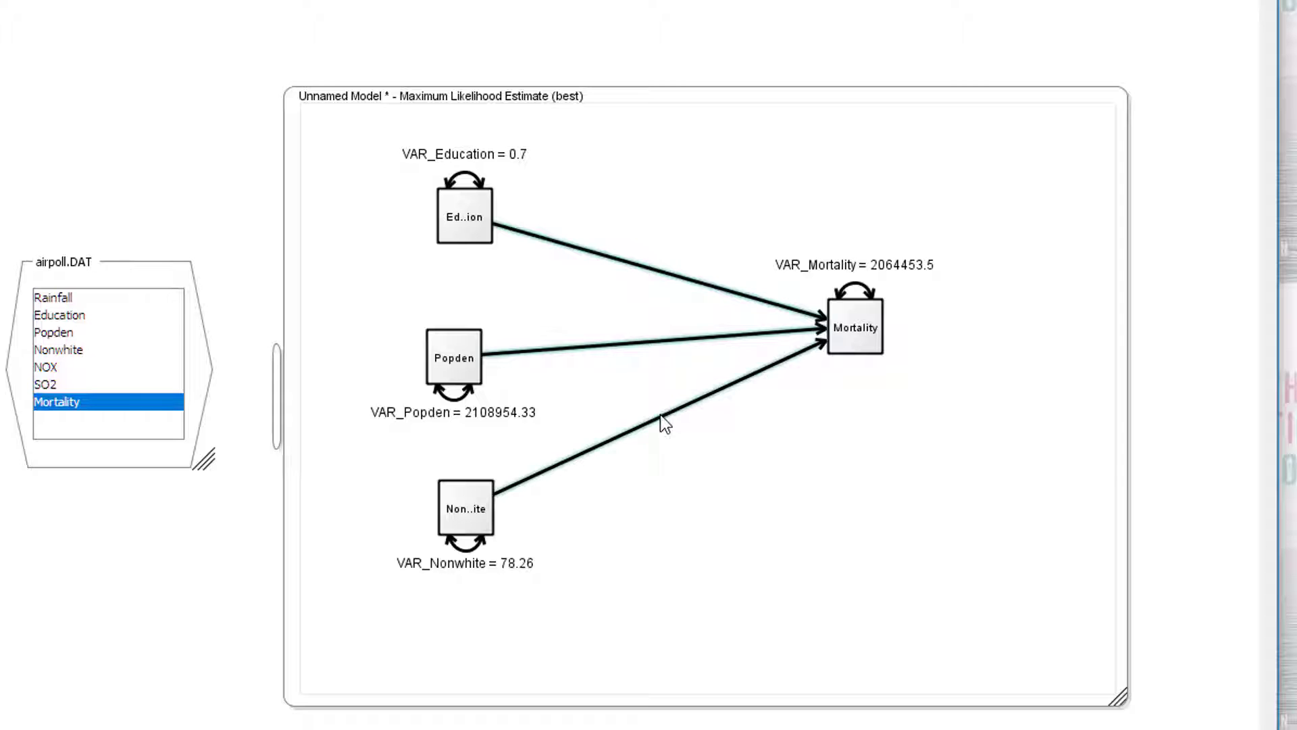
pyautogui.rightClick(661, 416)
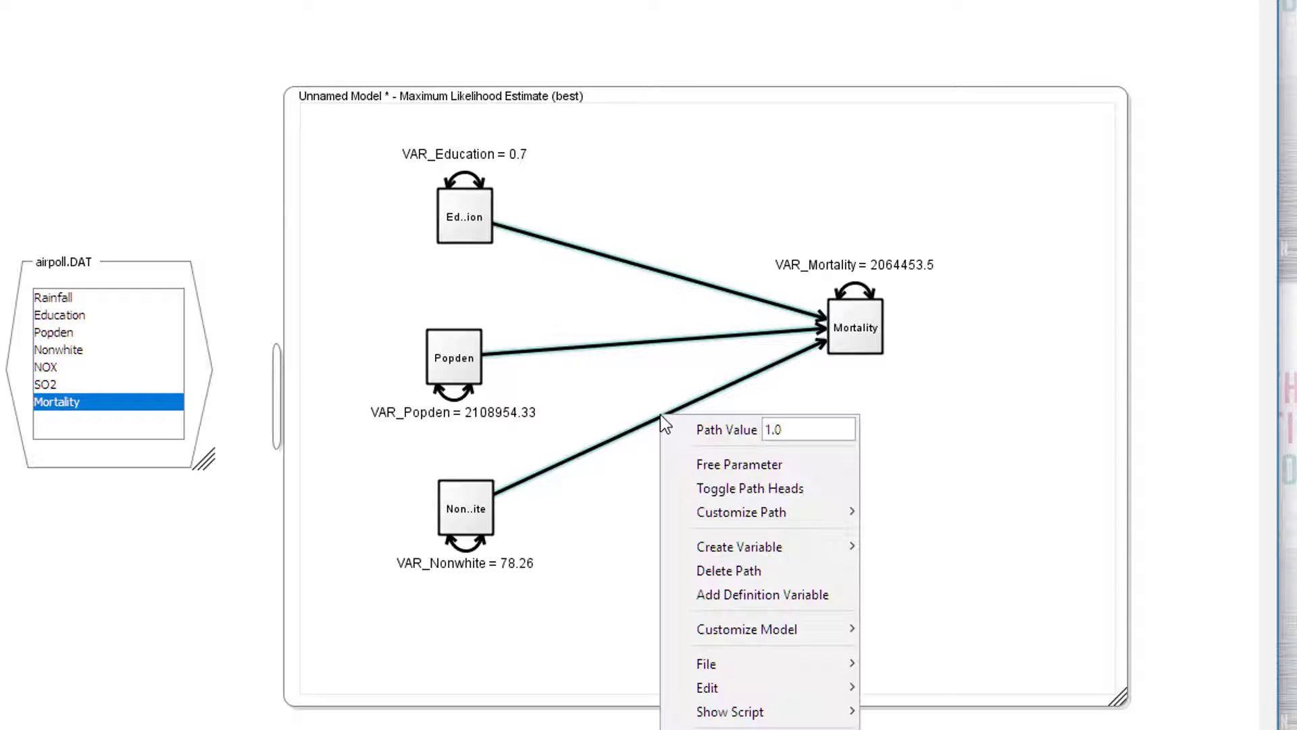
pyautogui.click(685, 466)
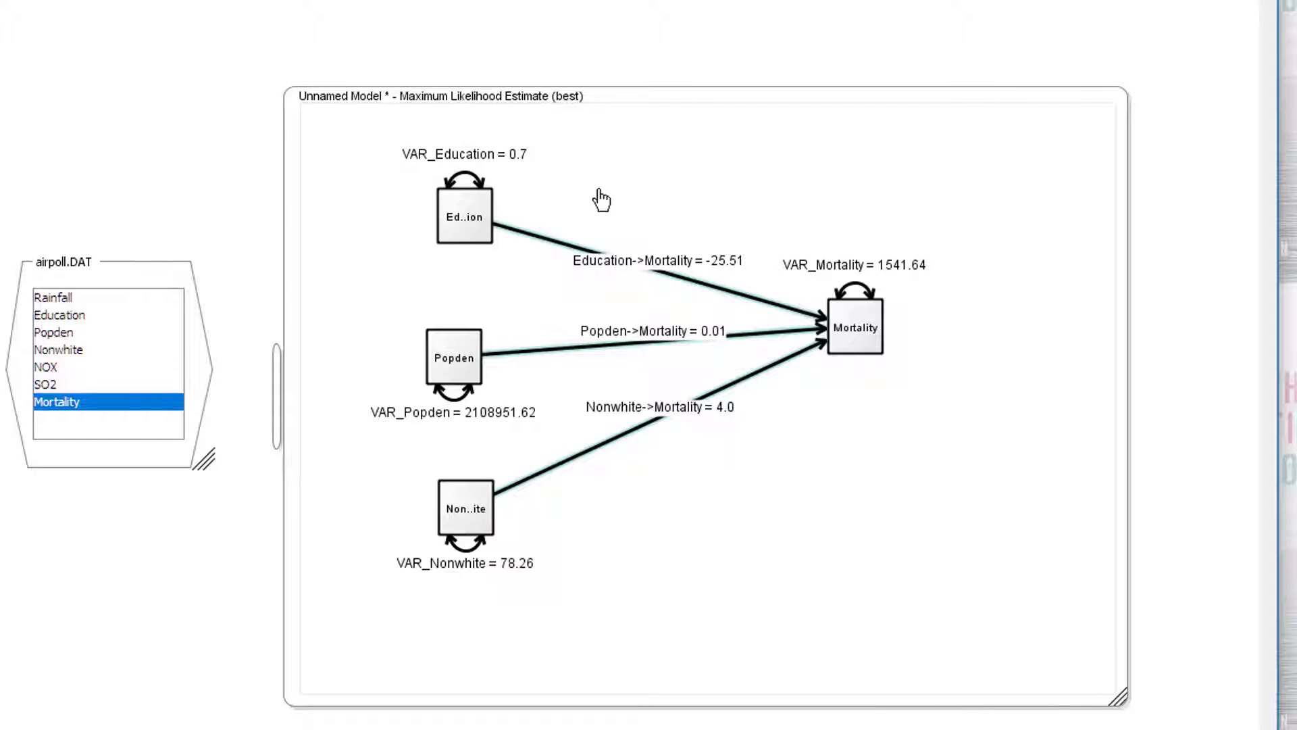
# Show standardized estimates on the three selected regression paths to Mortality
pyautogui.rightClick(724, 296)
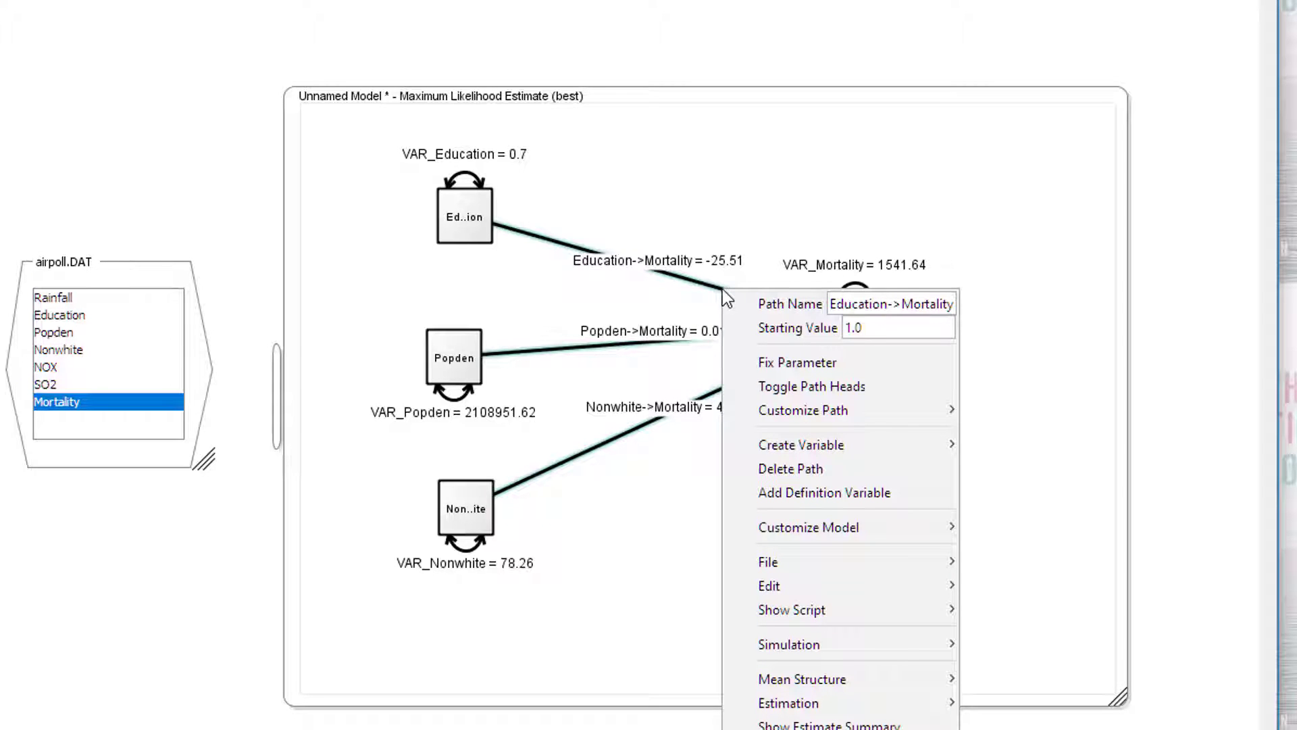
pyautogui.moveTo(762, 403)
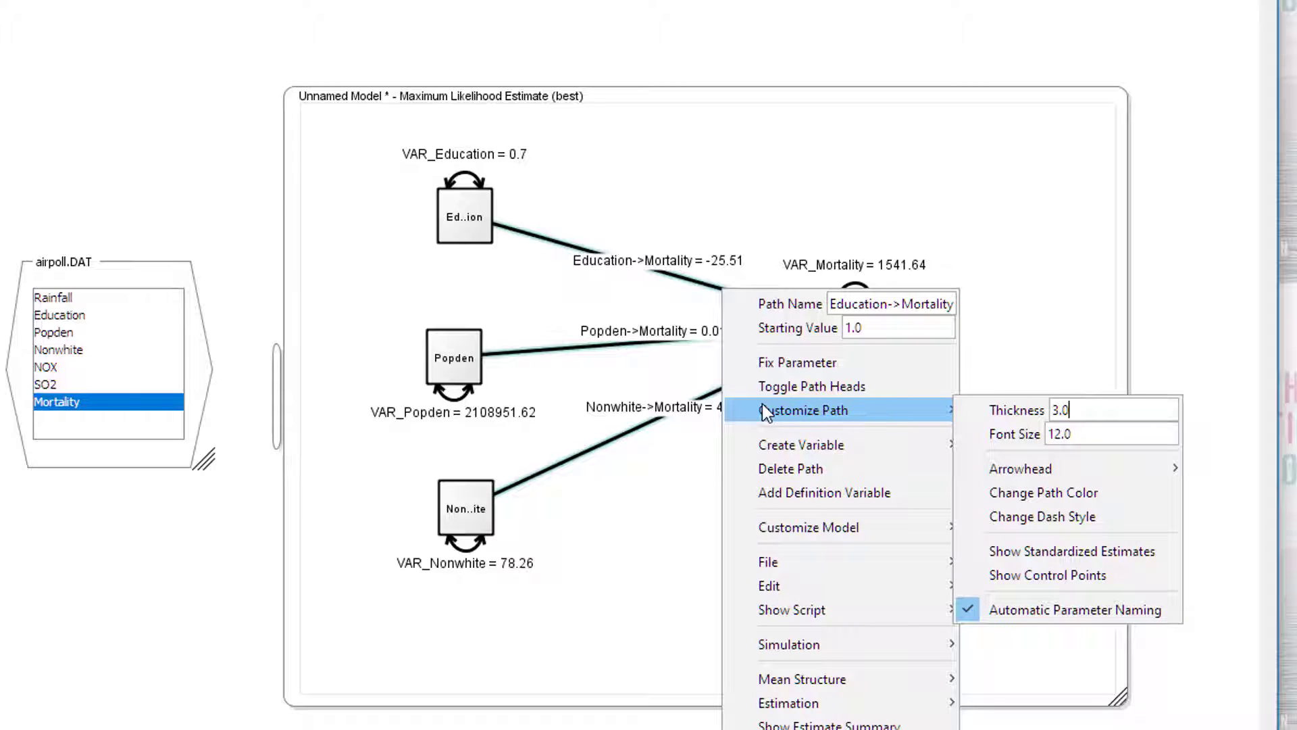
pyautogui.click(604, 311)
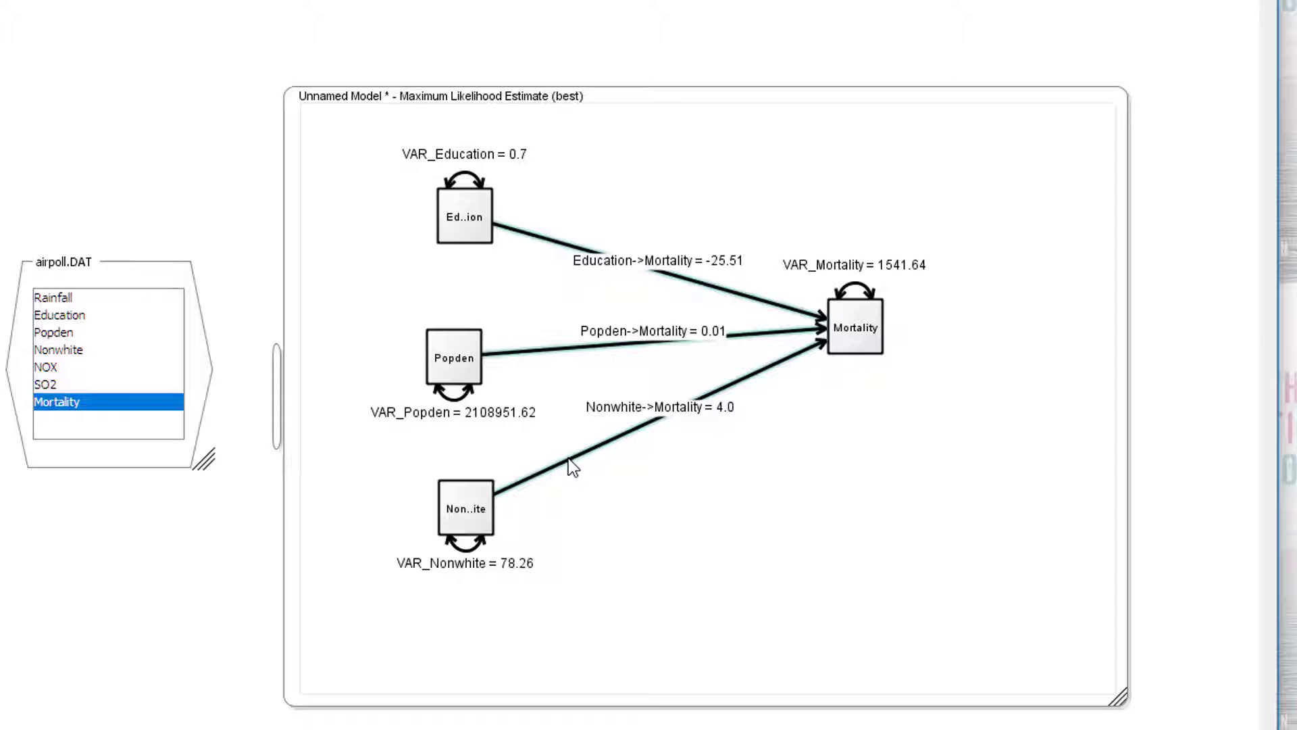
pyautogui.rightClick(616, 440)
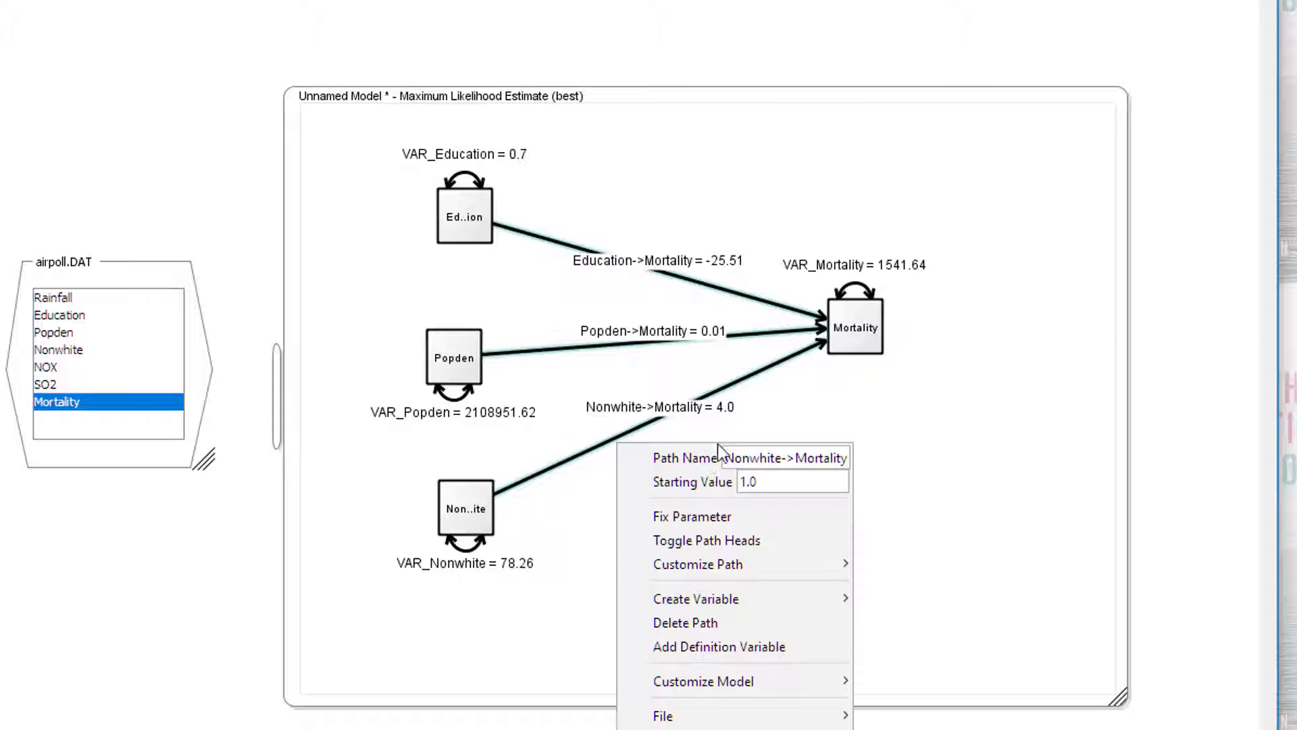
pyautogui.moveTo(721, 557)
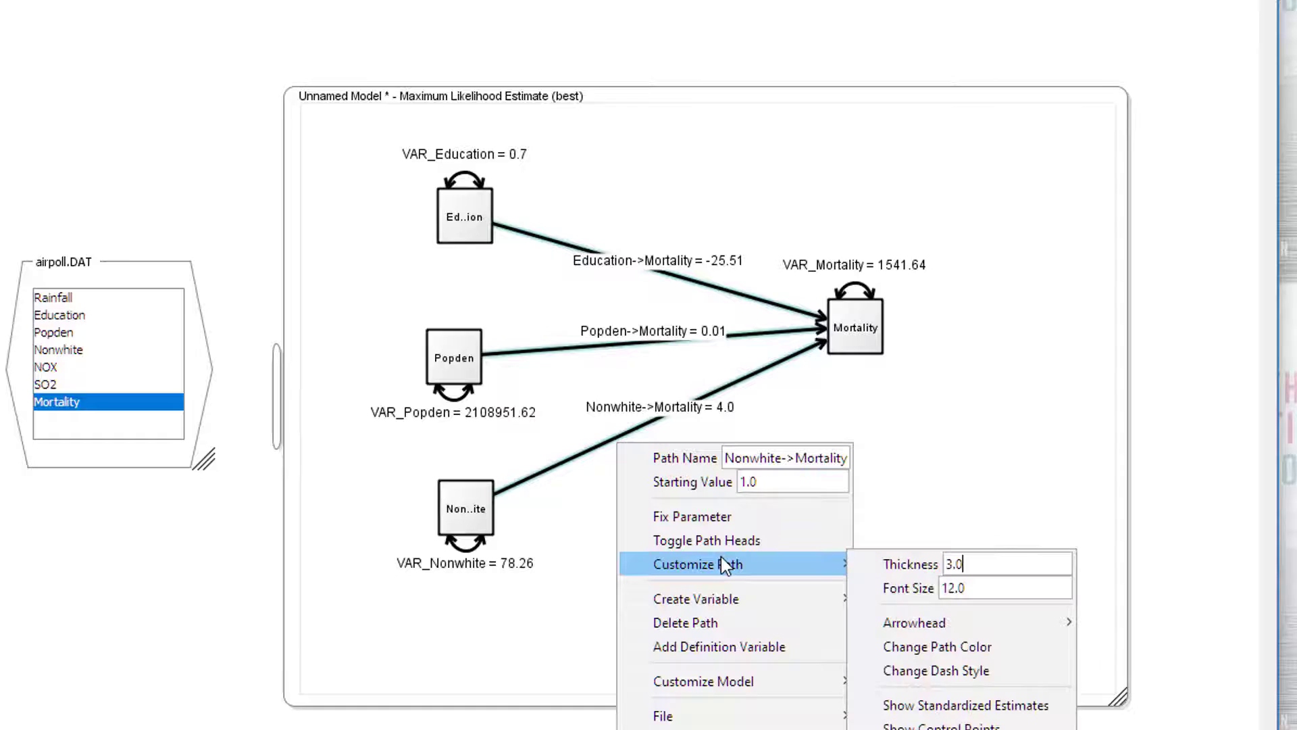
pyautogui.click(998, 706)
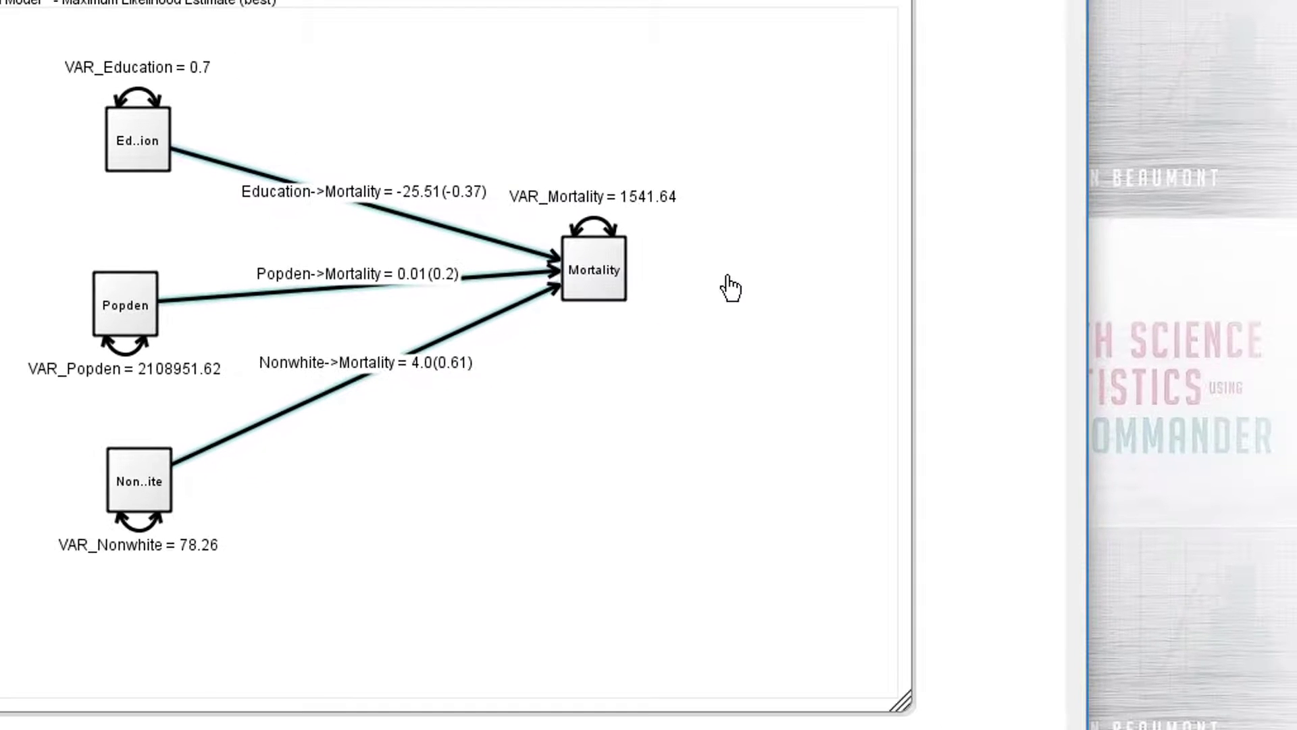
# Create a latent variable to the right of Mortality, level with it, and name it error
pyautogui.rightClick(729, 276)
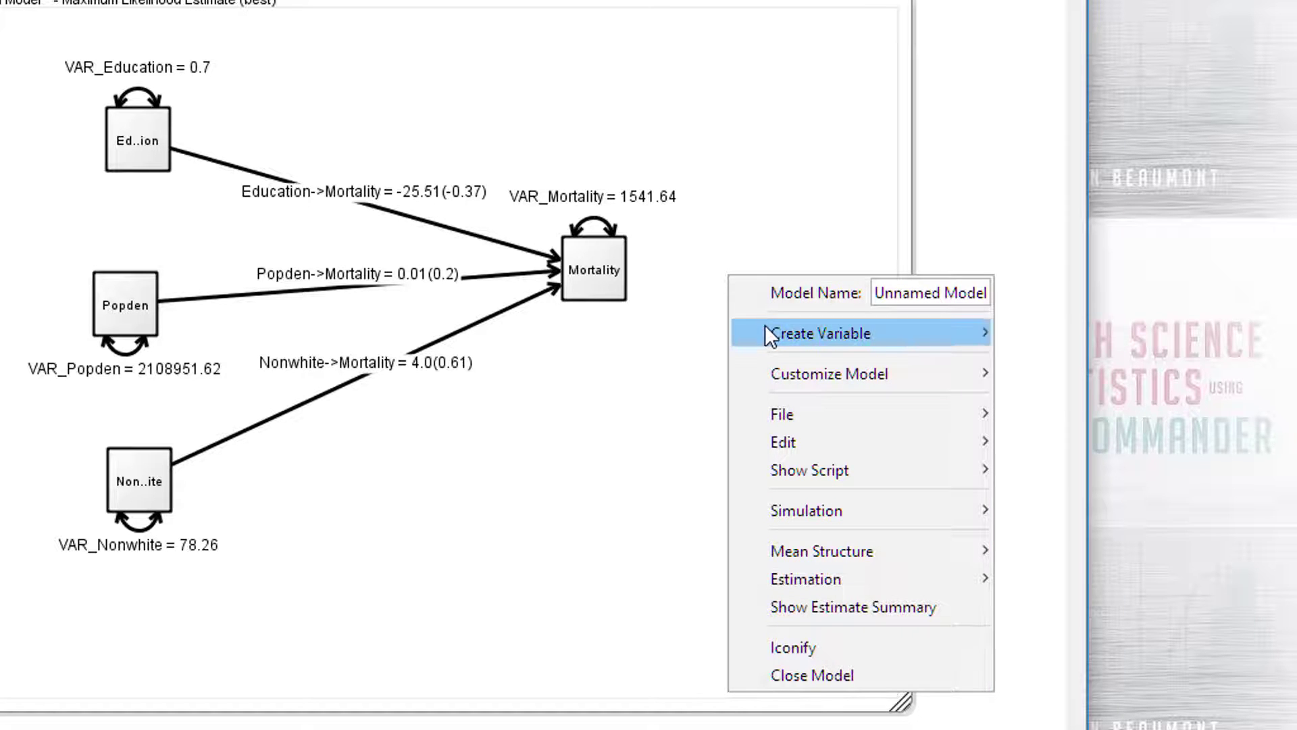
pyautogui.moveTo(923, 334)
pyautogui.click(986, 359)
pyautogui.moveTo(715, 295); pyautogui.dragTo(791, 287)
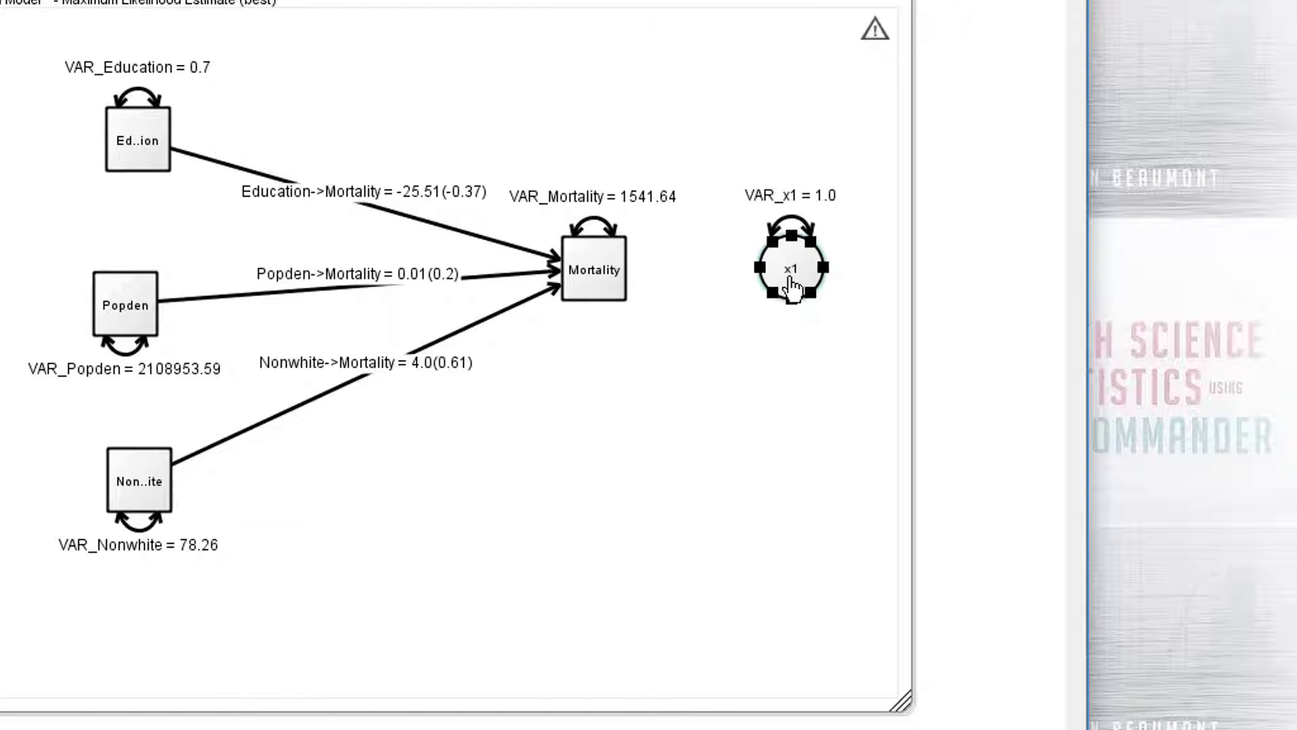
pyautogui.rightClick(792, 288)
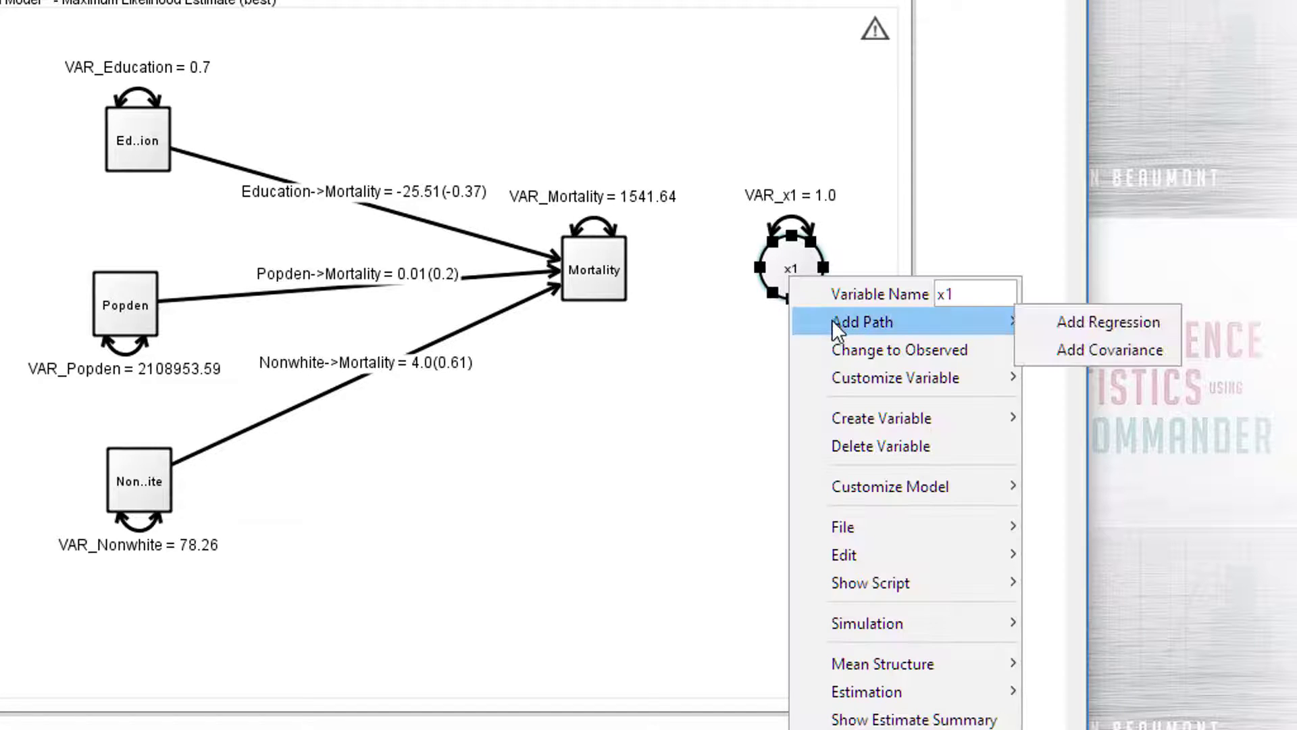
pyautogui.hotkey('ctrl', 'a')
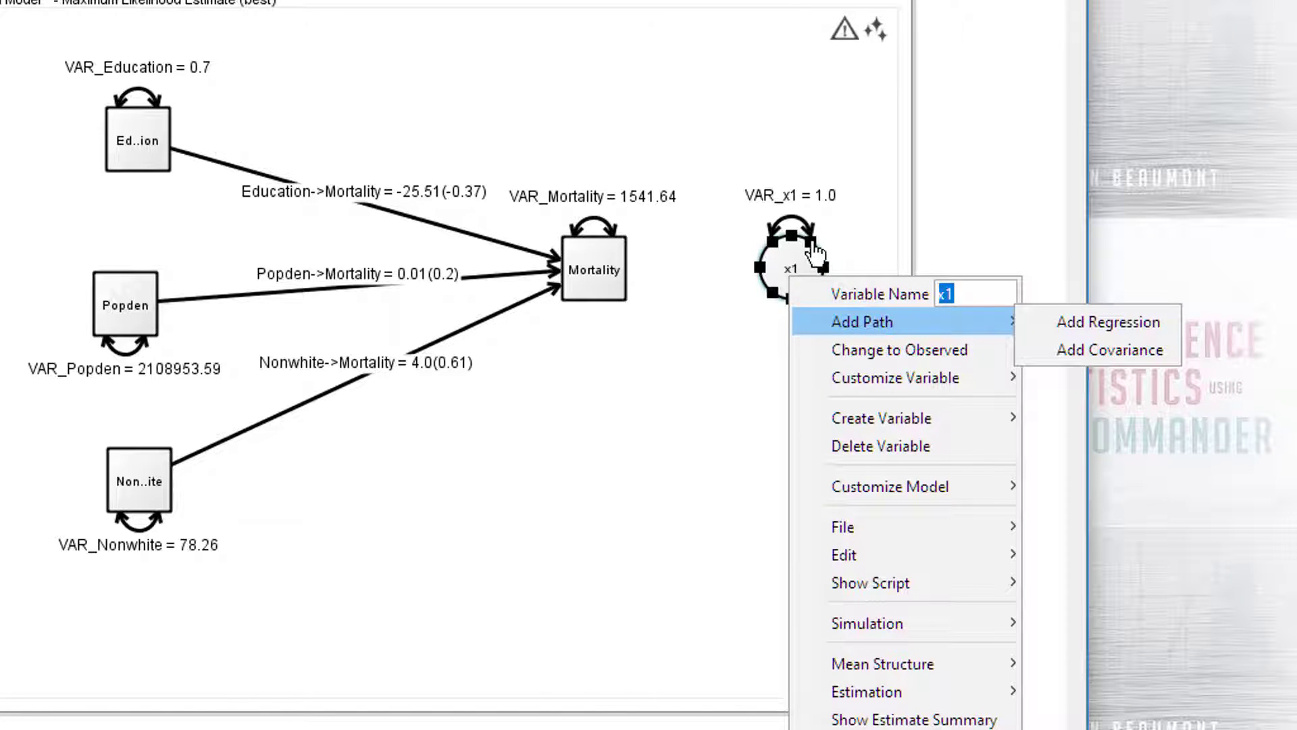
pyautogui.write('error')
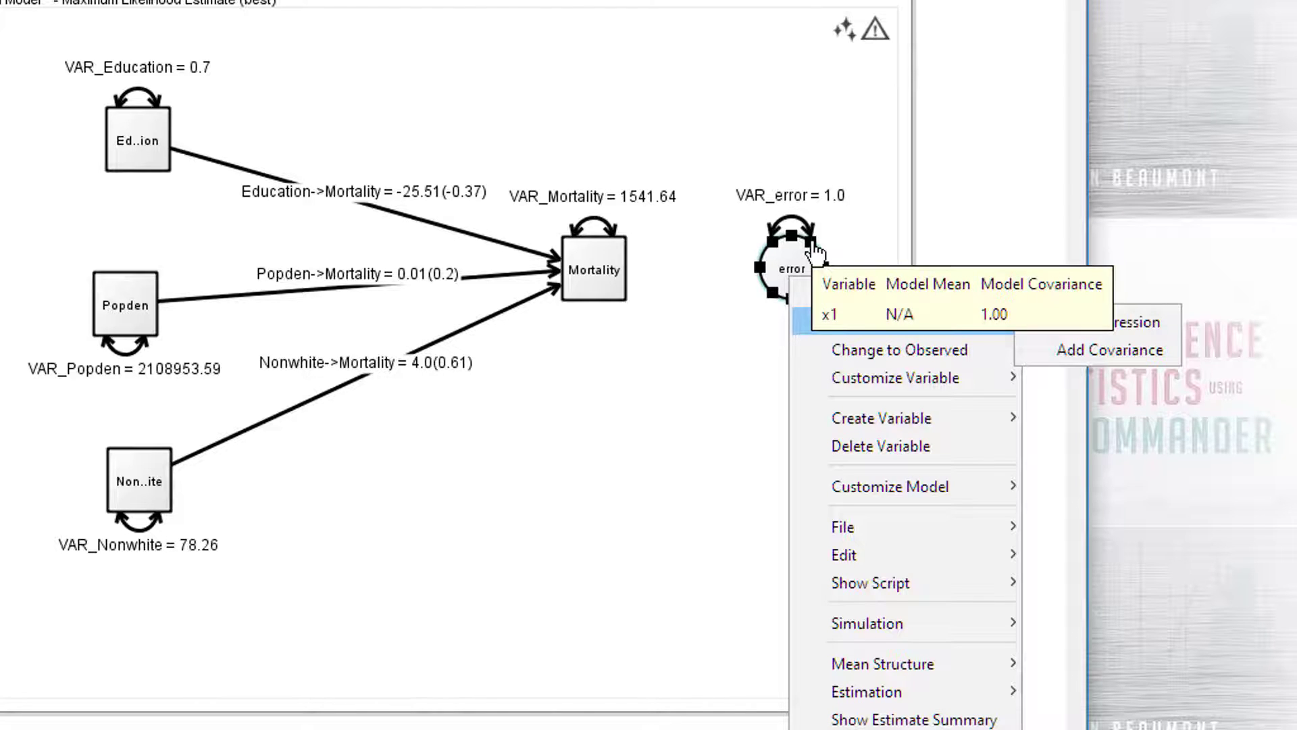
pyautogui.click(719, 346)
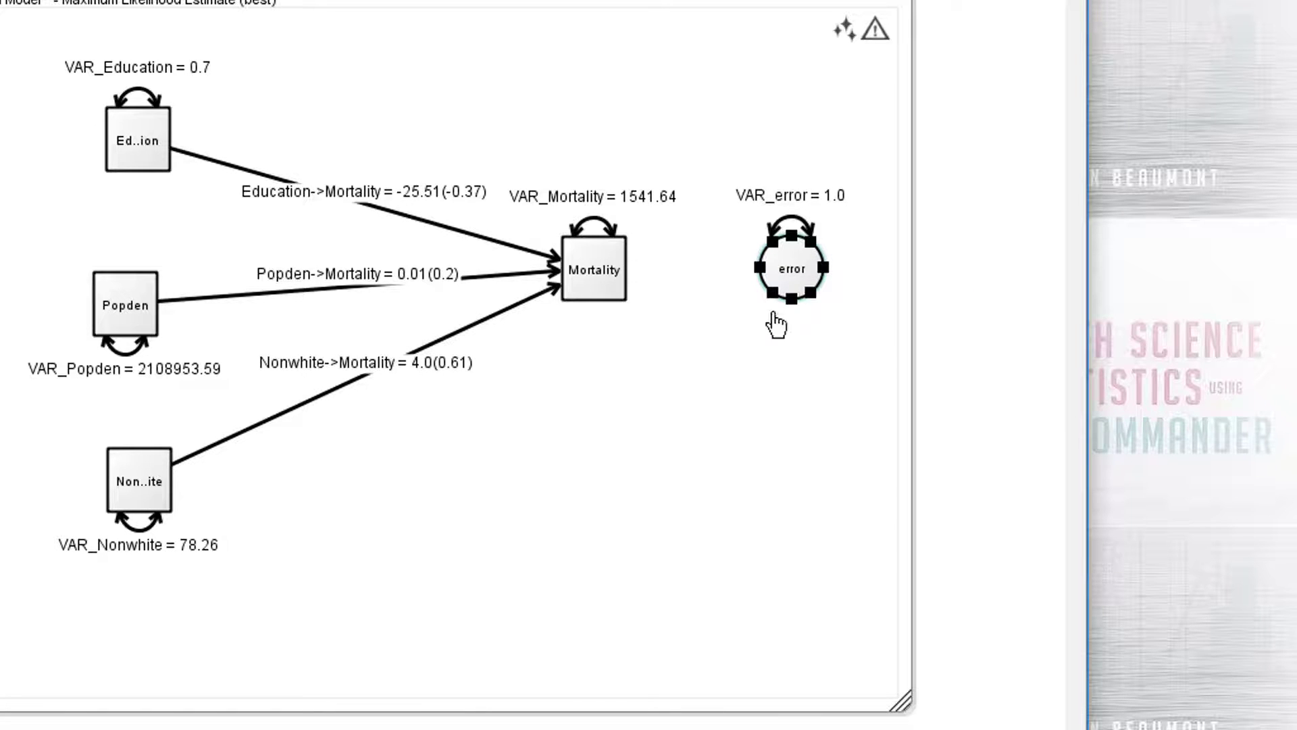
# Draw a regression path from error to Mortality and fix the variance of error at 1
pyautogui.moveTo(787, 284); pyautogui.dragTo(601, 284)
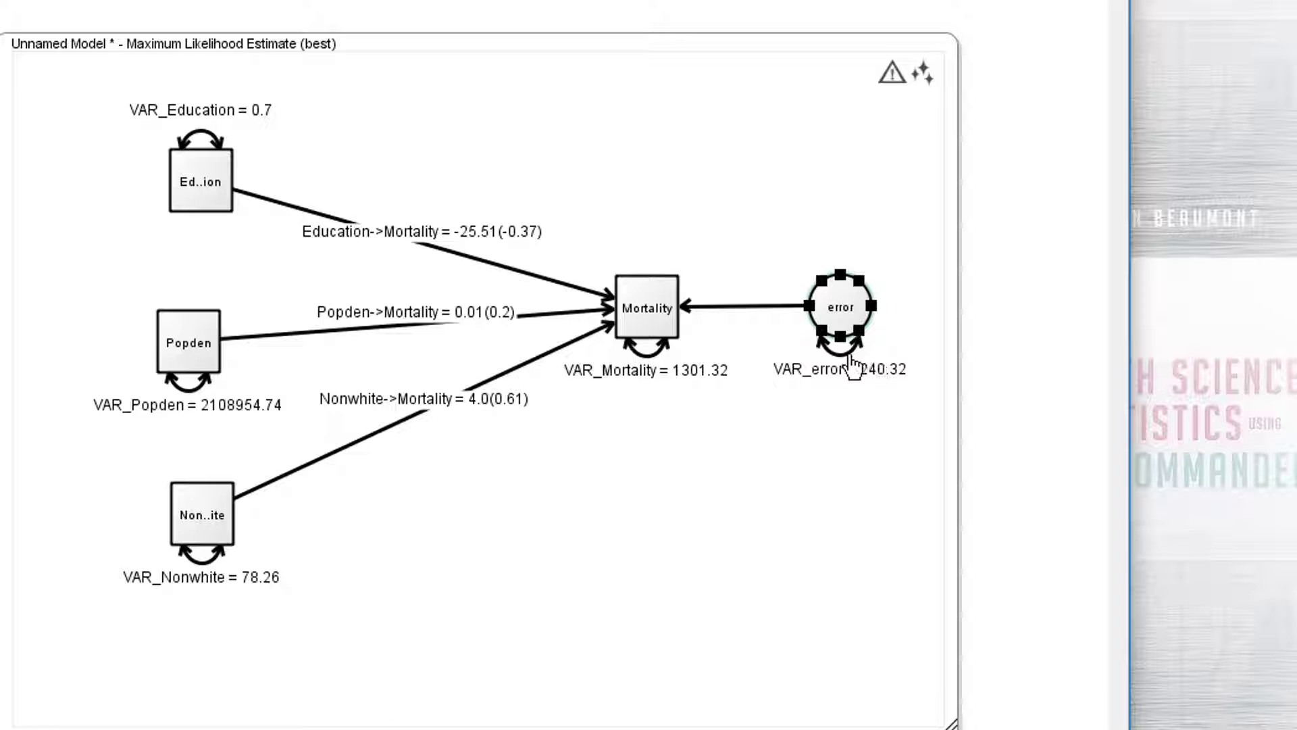
pyautogui.moveTo(849, 364)
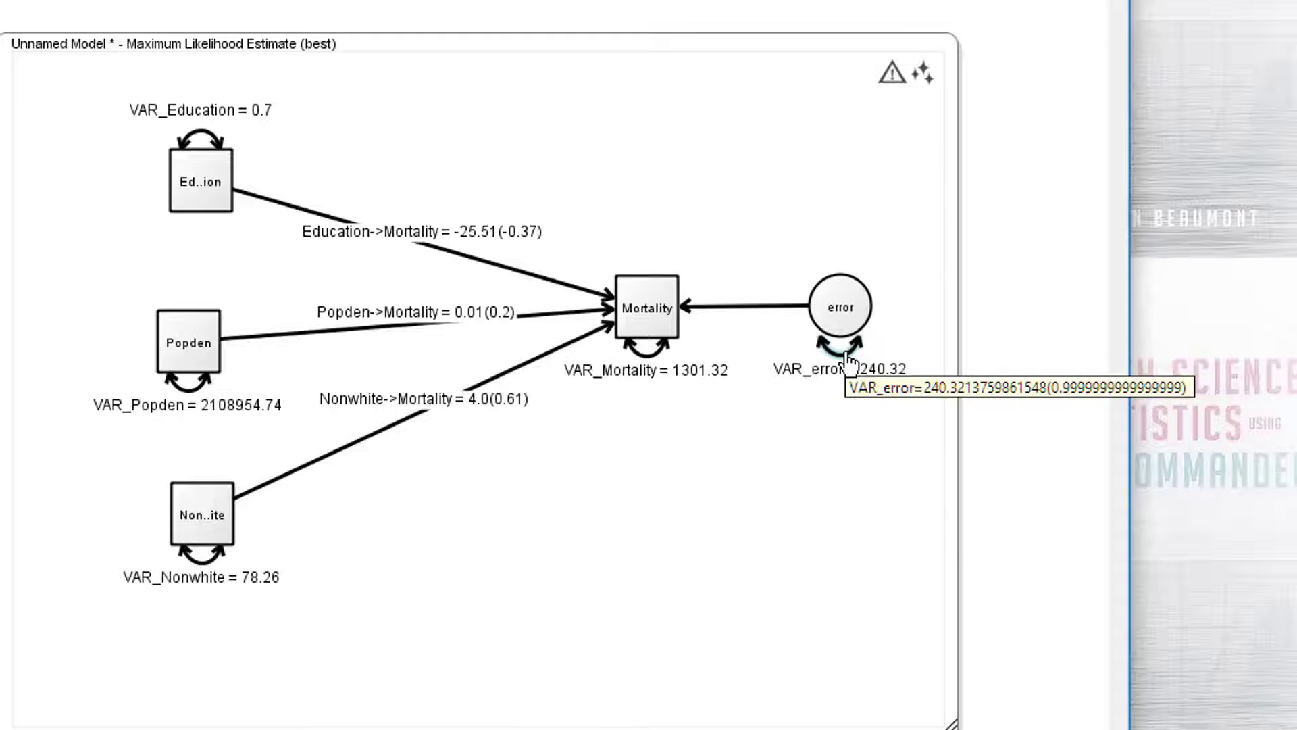
pyautogui.rightClick(850, 365)
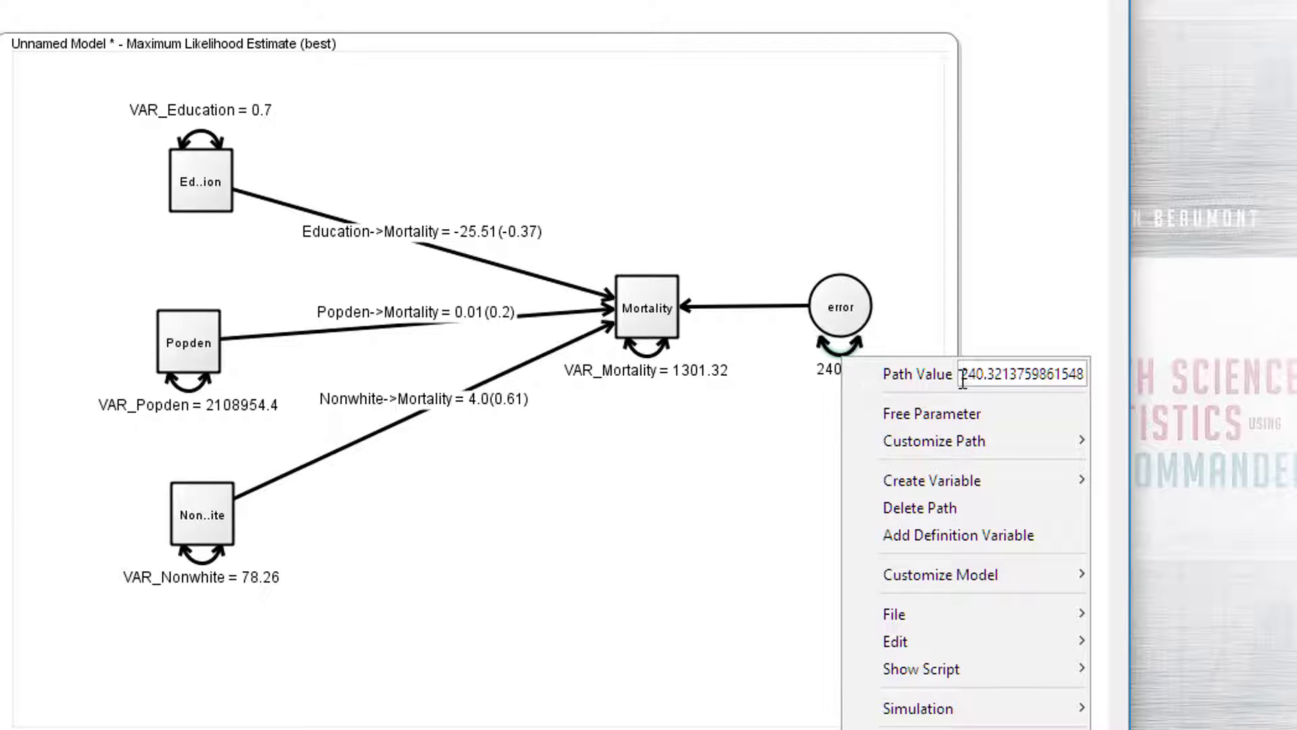
pyautogui.moveTo(962, 380); pyautogui.dragTo(1149, 380)
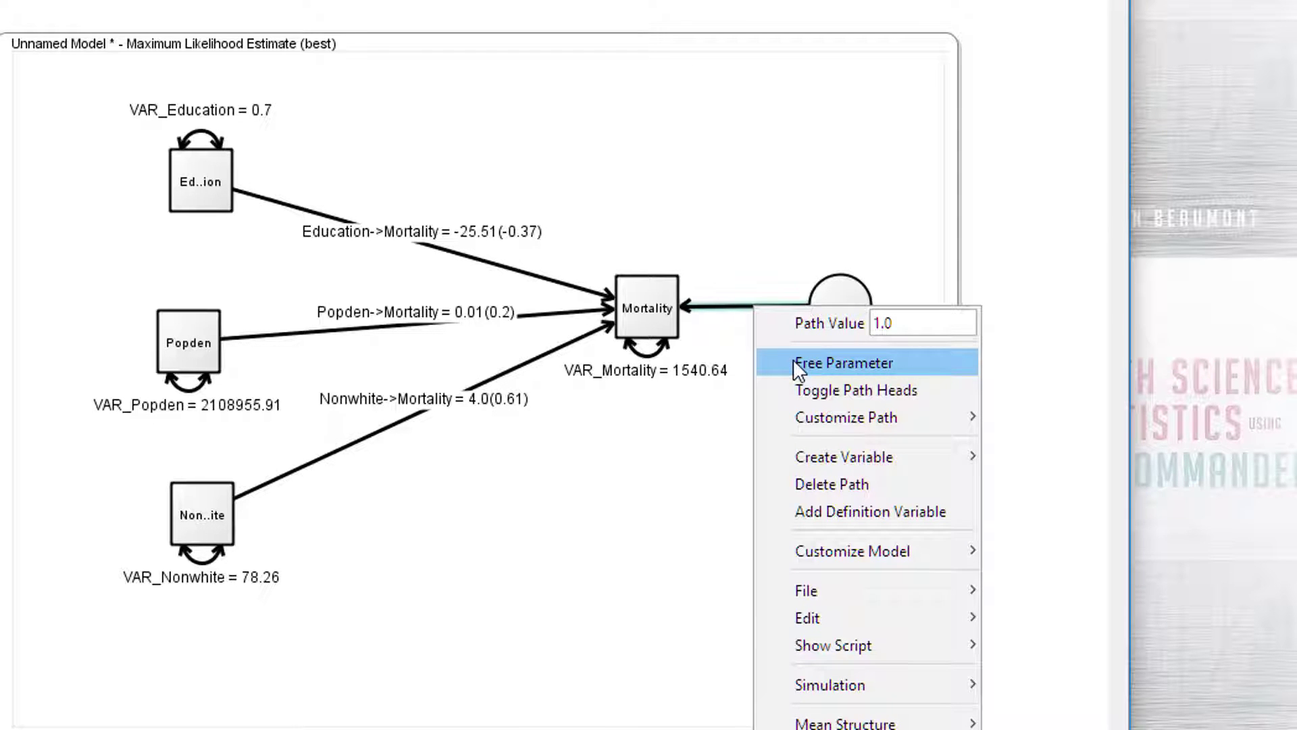
# Free the error-to-Mortality path, move error slightly farther from Mortality, and show the path's standardized estimate
pyautogui.click(793, 363)
pyautogui.moveTo(870, 324); pyautogui.dragTo(921, 325)
pyautogui.rightClick(789, 310)
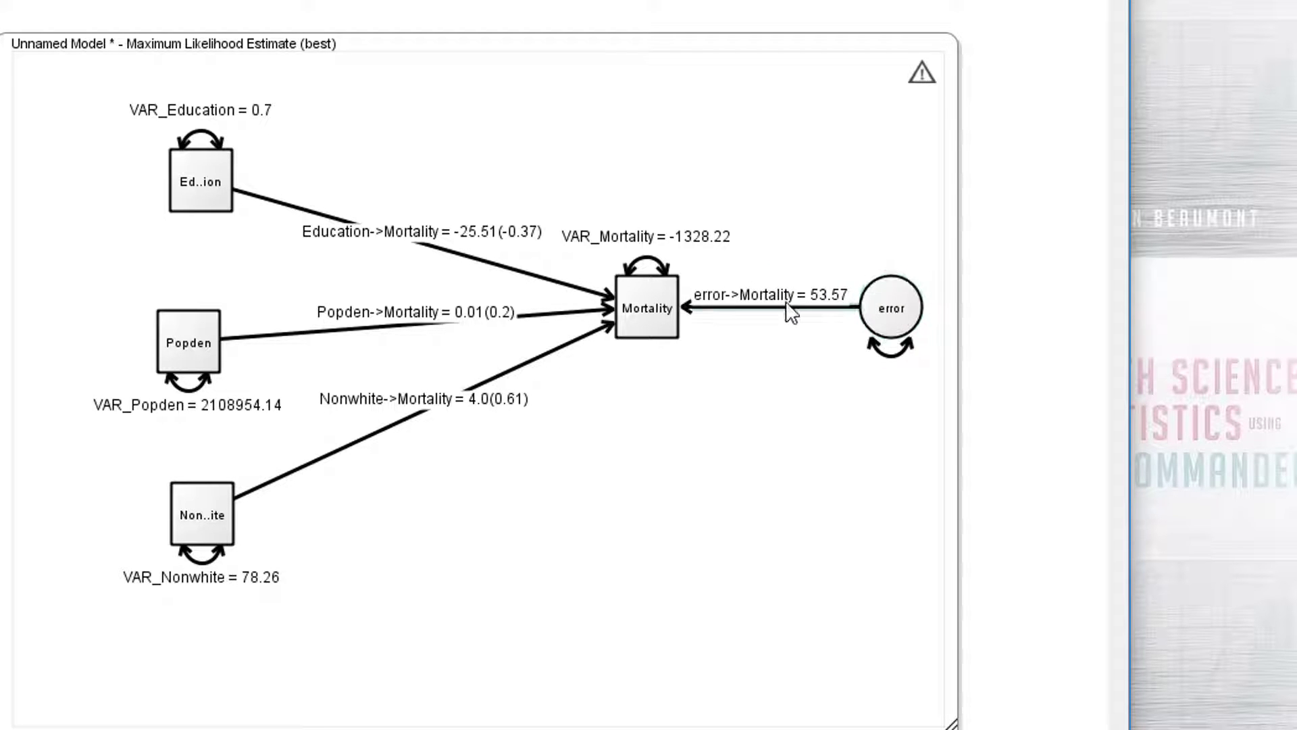
pyautogui.moveTo(813, 441)
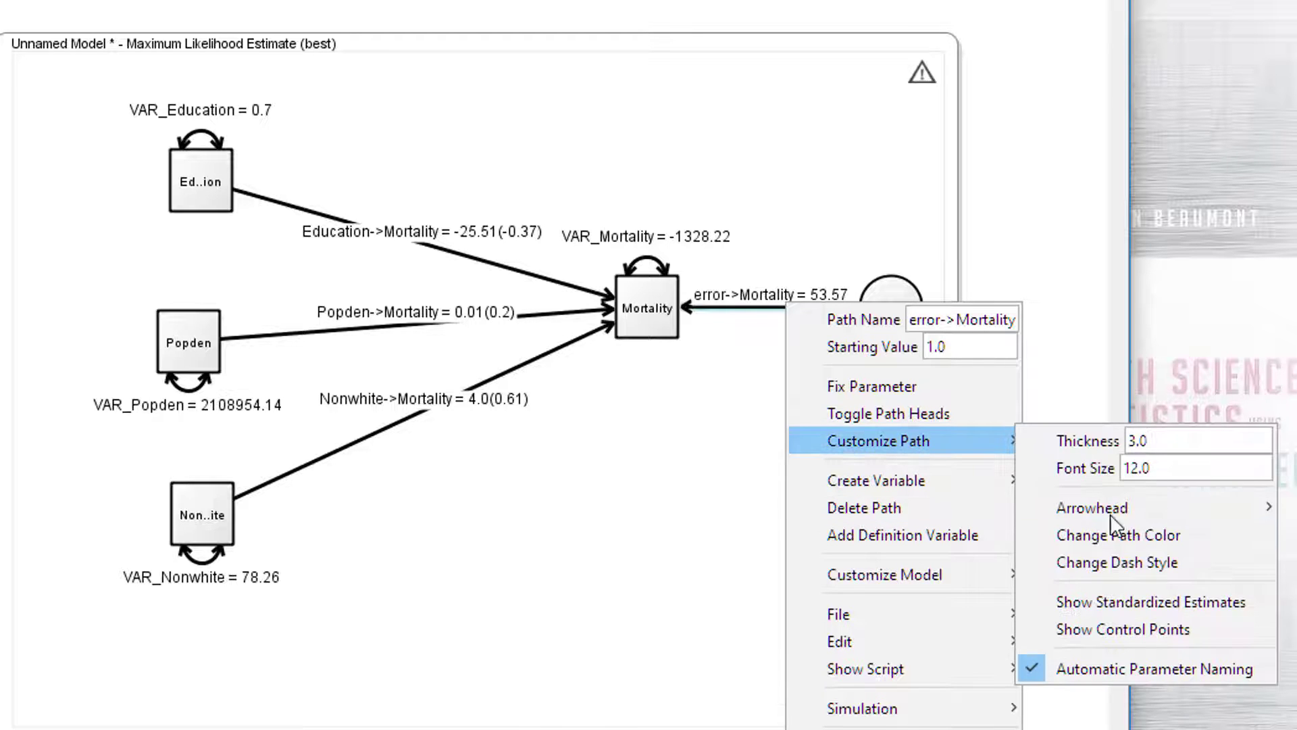
pyautogui.click(1105, 601)
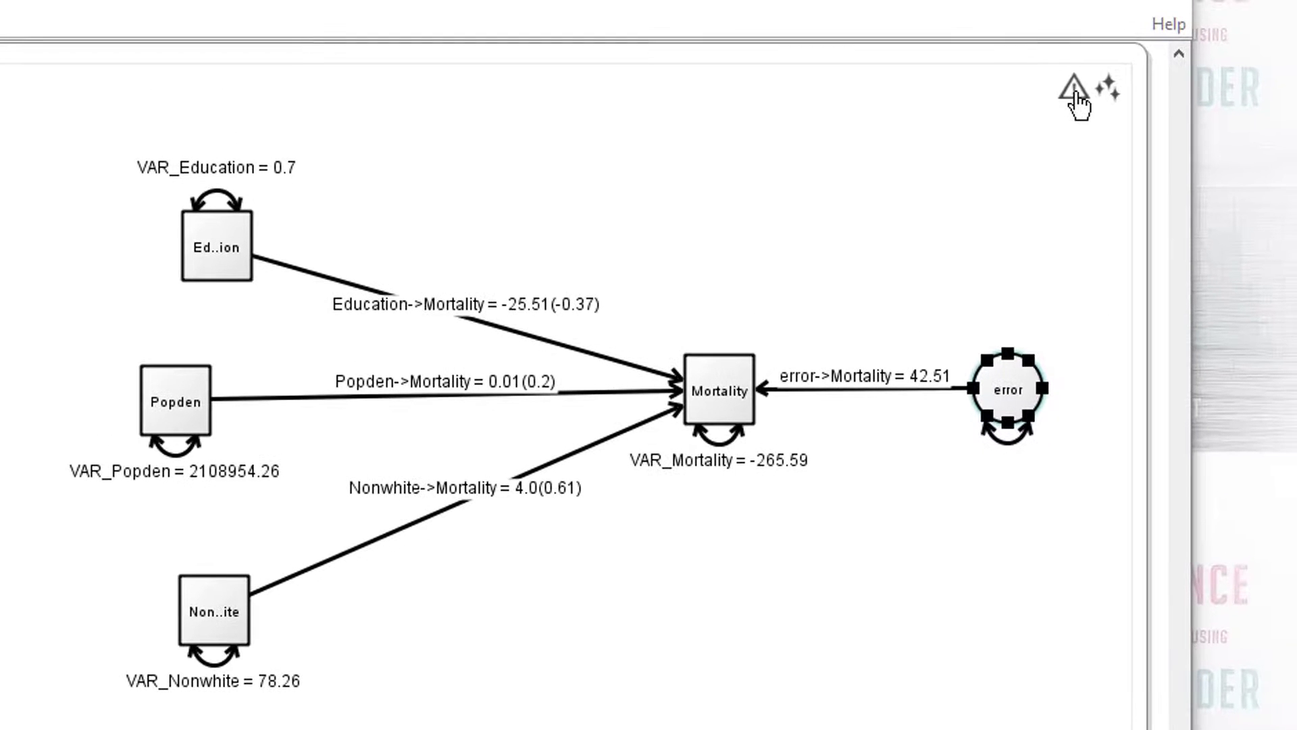
# Check the model warning and the summary statistics of Mortality
pyautogui.click(1076, 92)
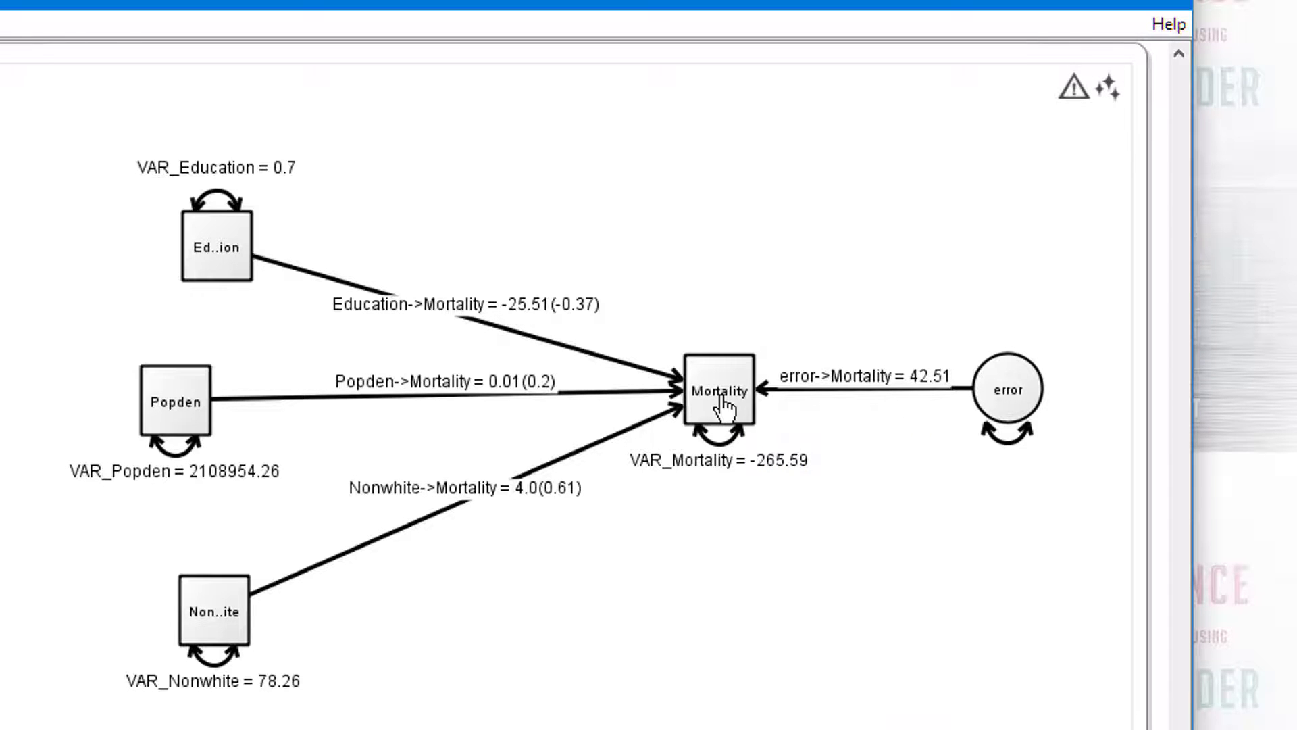
pyautogui.moveTo(748, 403)
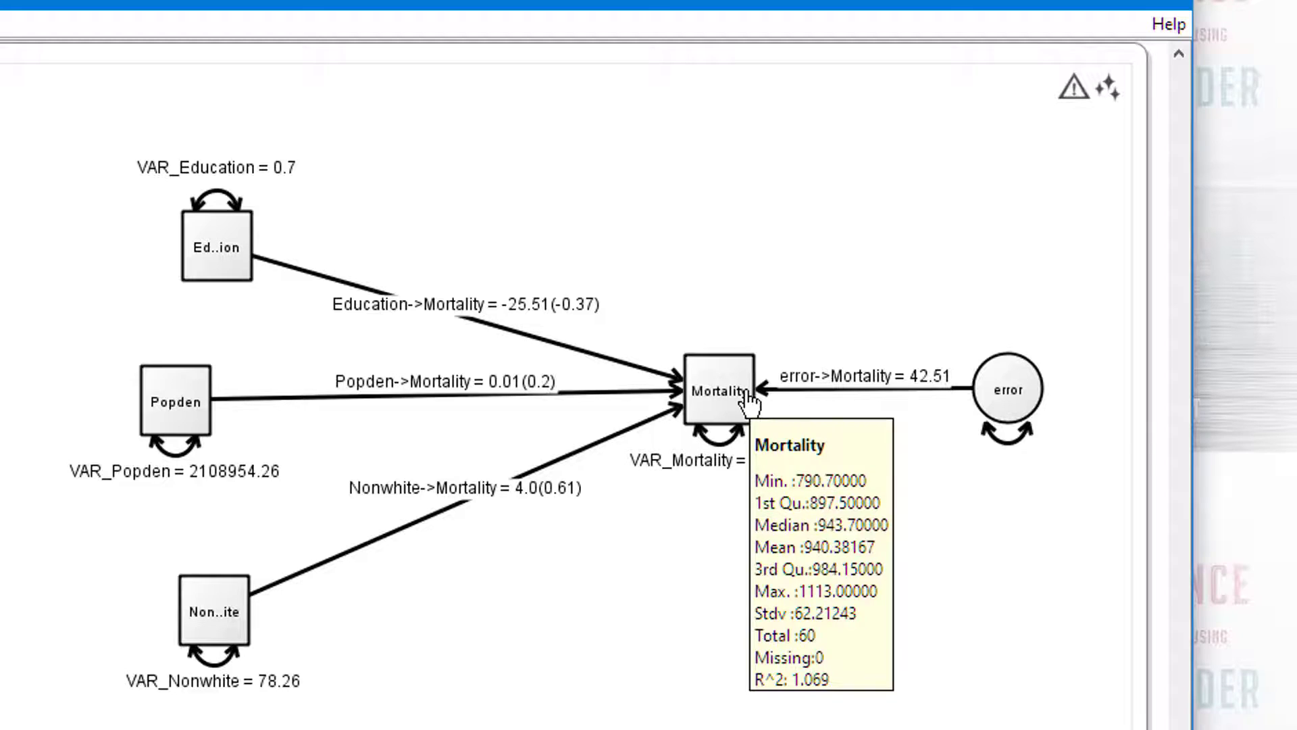
pyautogui.moveTo(998, 406)
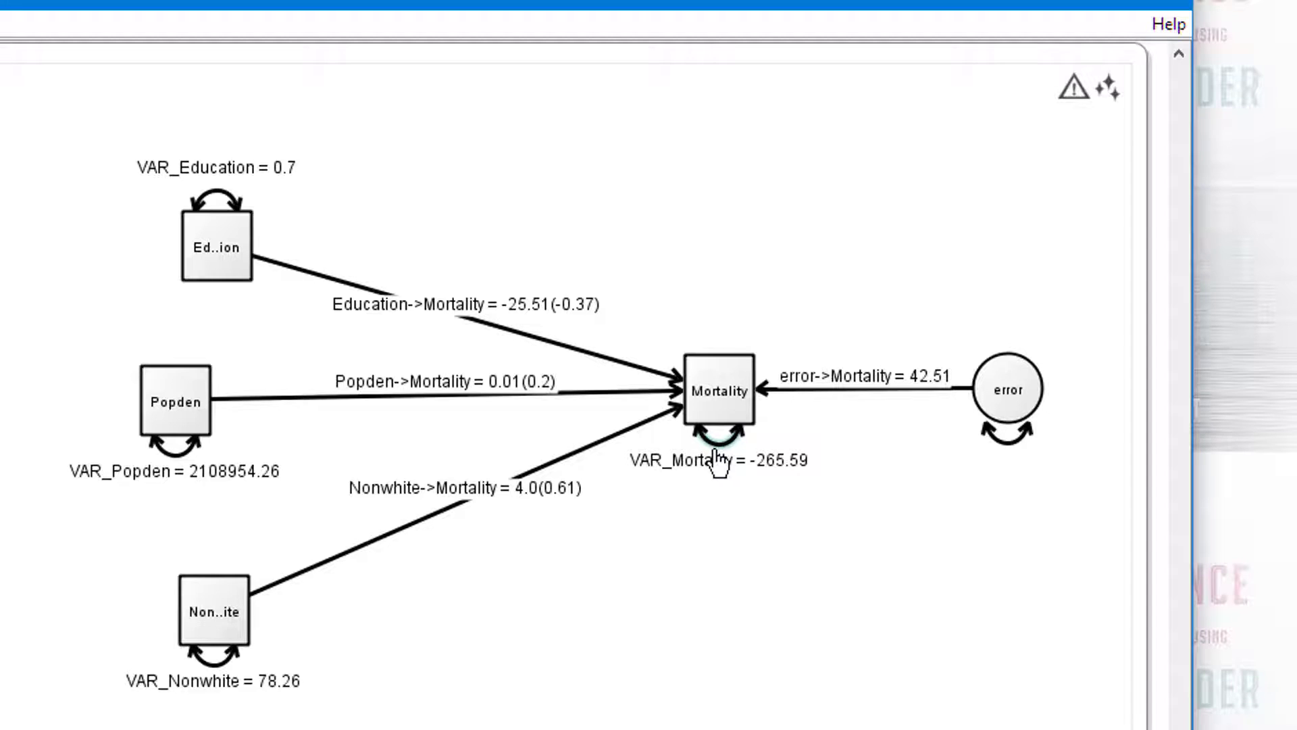
# Delete Mortality's own variance path and move error a little farther to the right
pyautogui.click(716, 450)
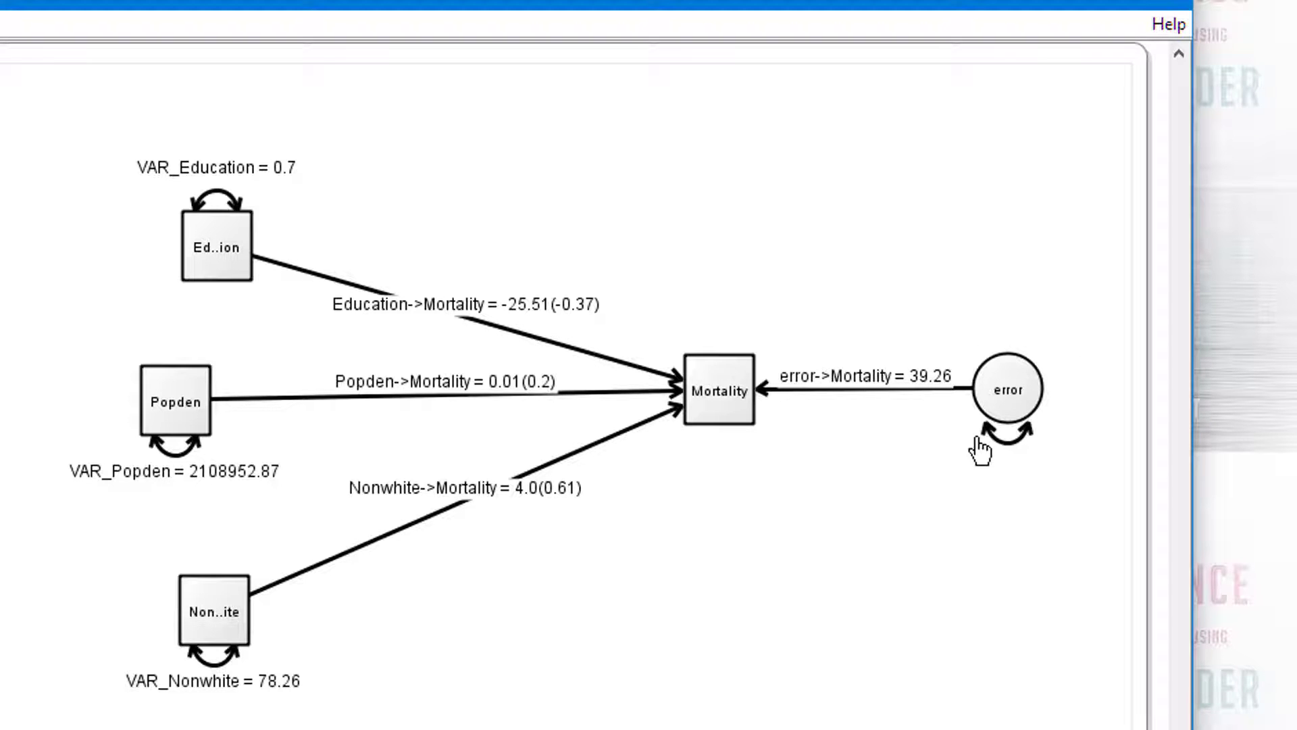
pyautogui.moveTo(1025, 421); pyautogui.dragTo(1077, 423)
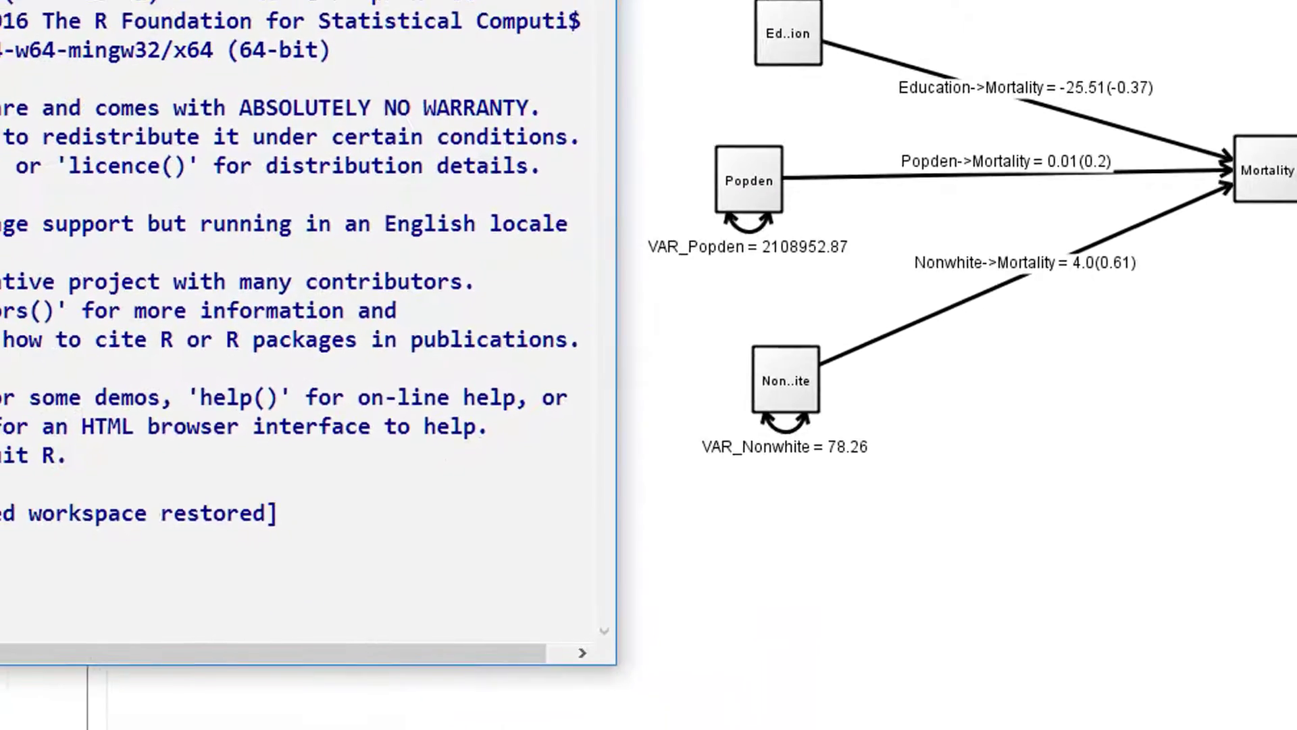
# Switch to the R console and calculate 1-.67^2
pyautogui.write('1-')
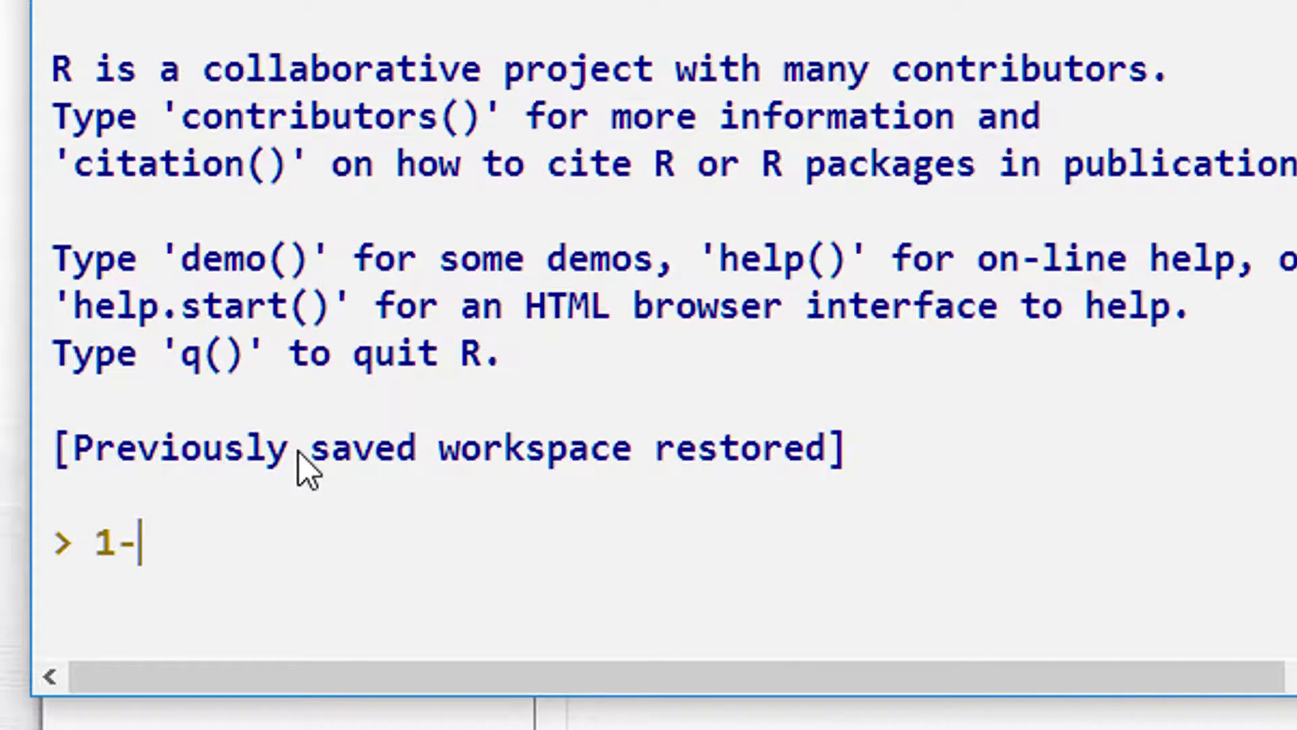
pyautogui.write('.67')
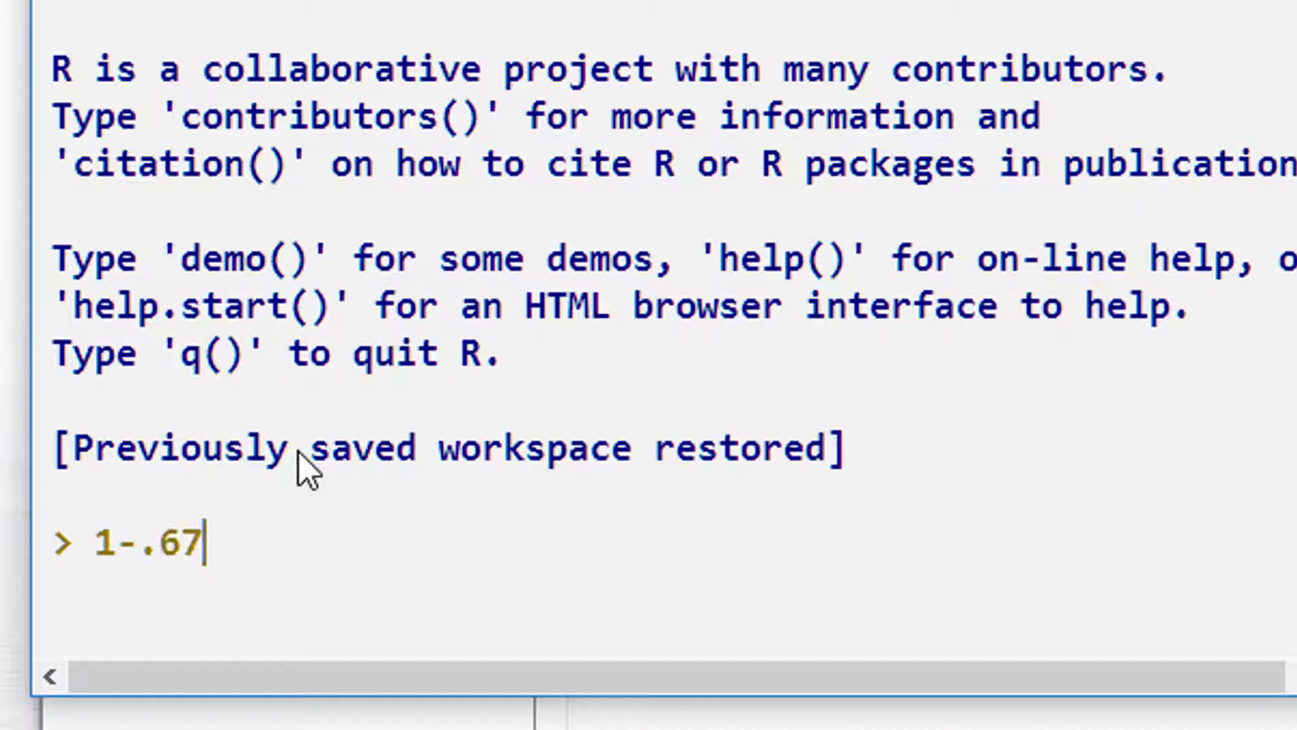
pyautogui.write('^2')
pyautogui.press('Return')
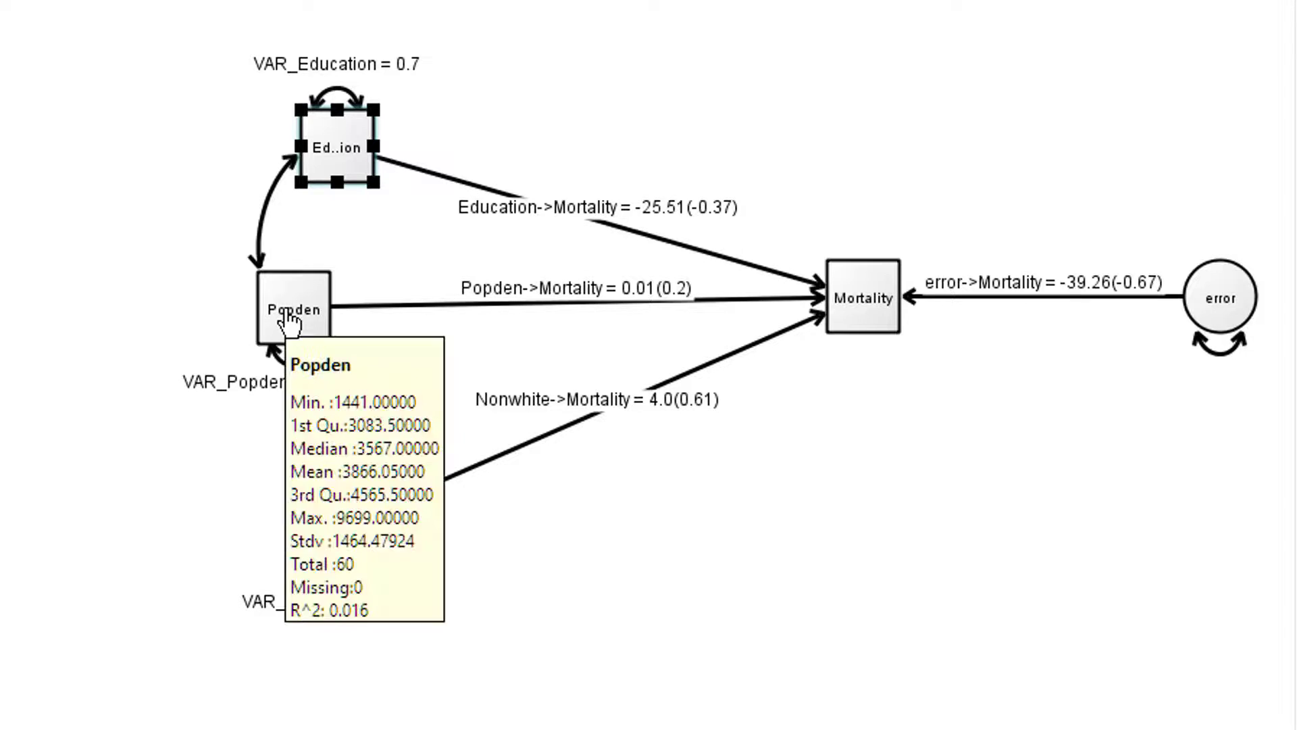
# In the Onyx model, link Education, Popden and Nonwhite pairwise with covariance paths, and bow the Education–Nonwhite curve out left around Popden
pyautogui.rightClick(289, 322)
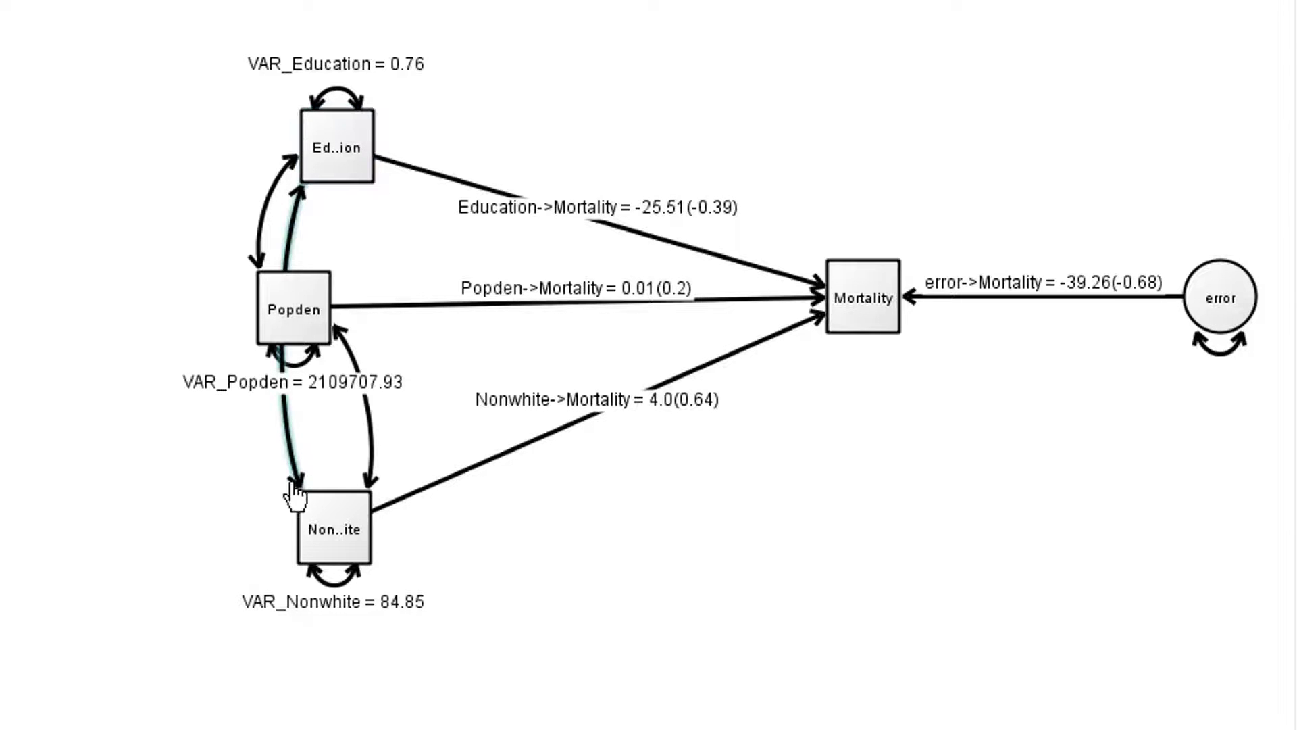
pyautogui.moveTo(265, 530); pyautogui.dragTo(10, 530)
pyautogui.moveTo(265, 145); pyautogui.dragTo(2, 66)
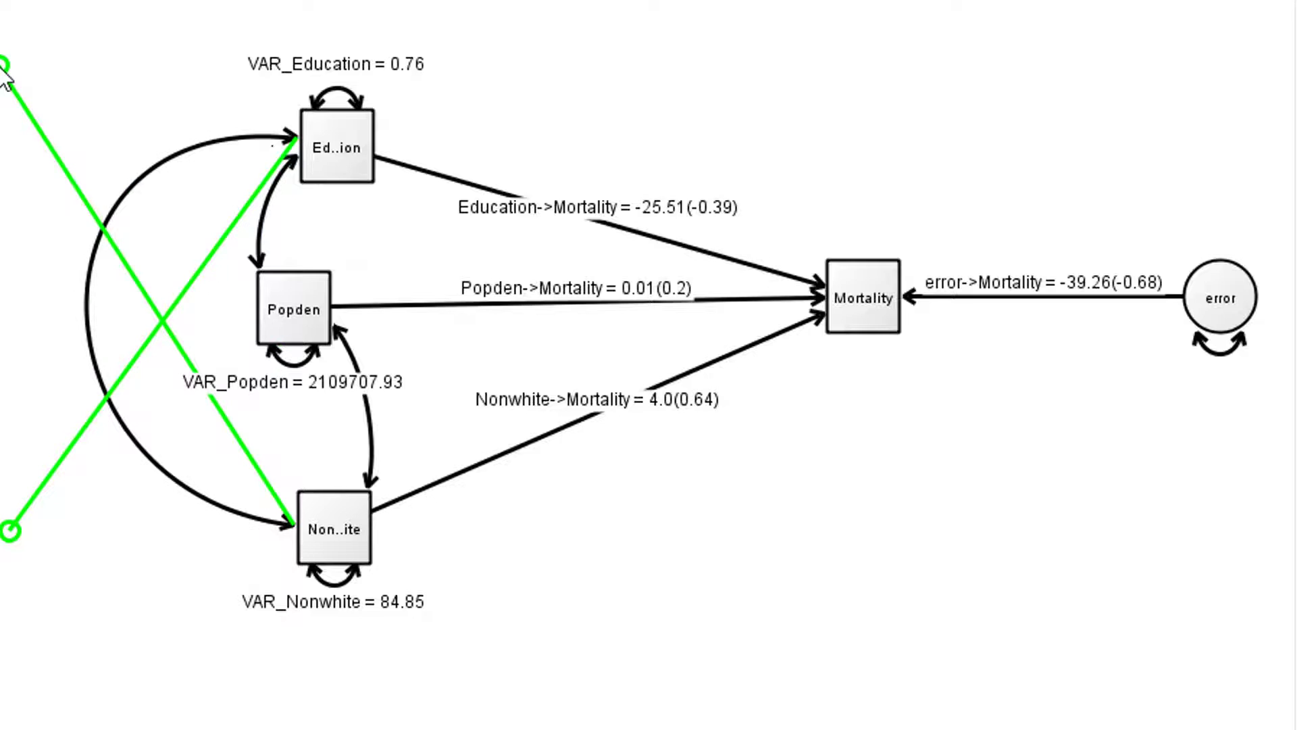
# Free the three covariance paths linking Education–Nonwhite, Education–Popden and Popden–Nonwhite so that they are estimated
pyautogui.rightClick(205, 141)
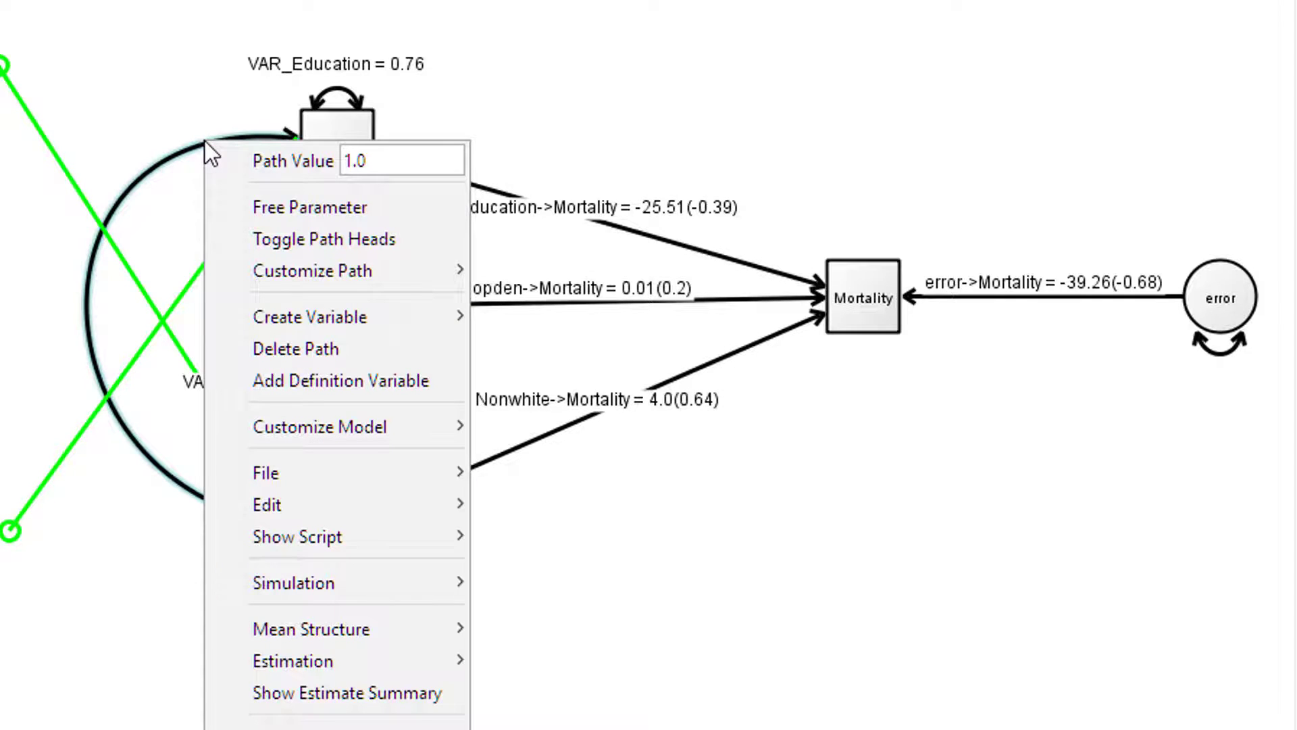
pyautogui.click(244, 218)
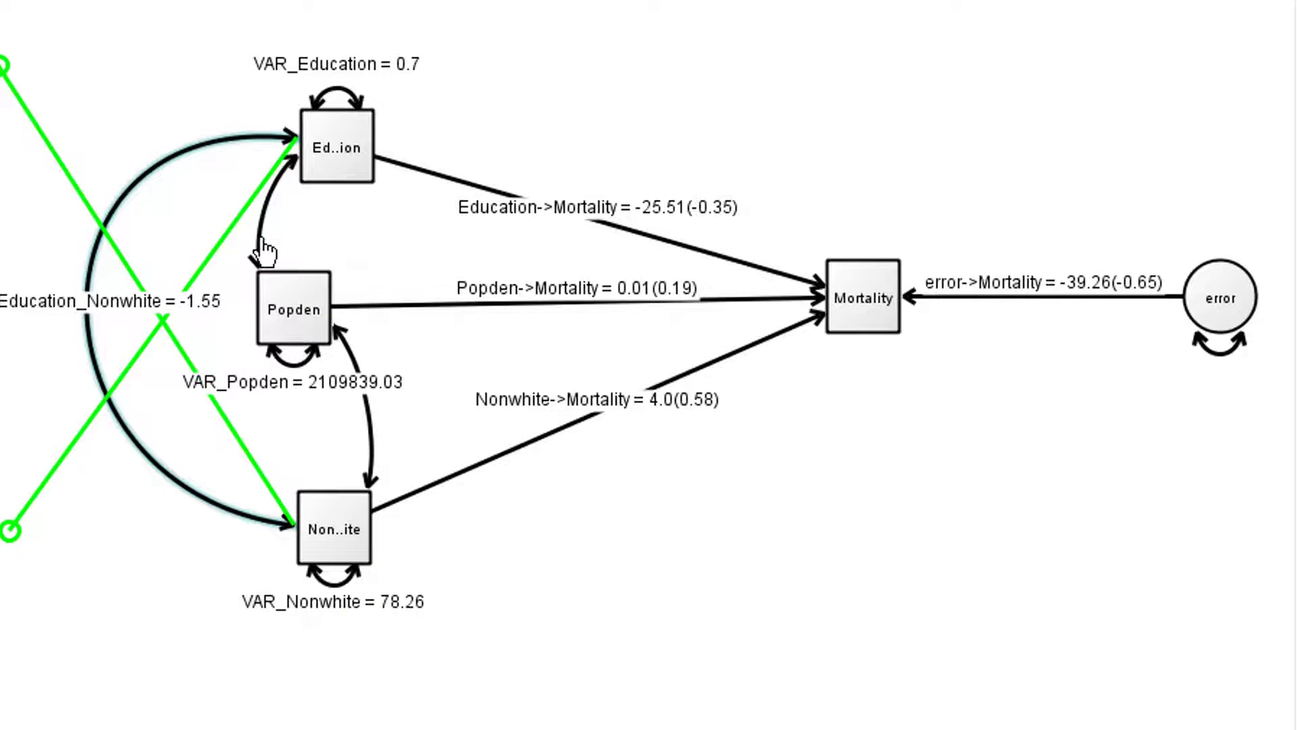
pyautogui.rightClick(261, 237)
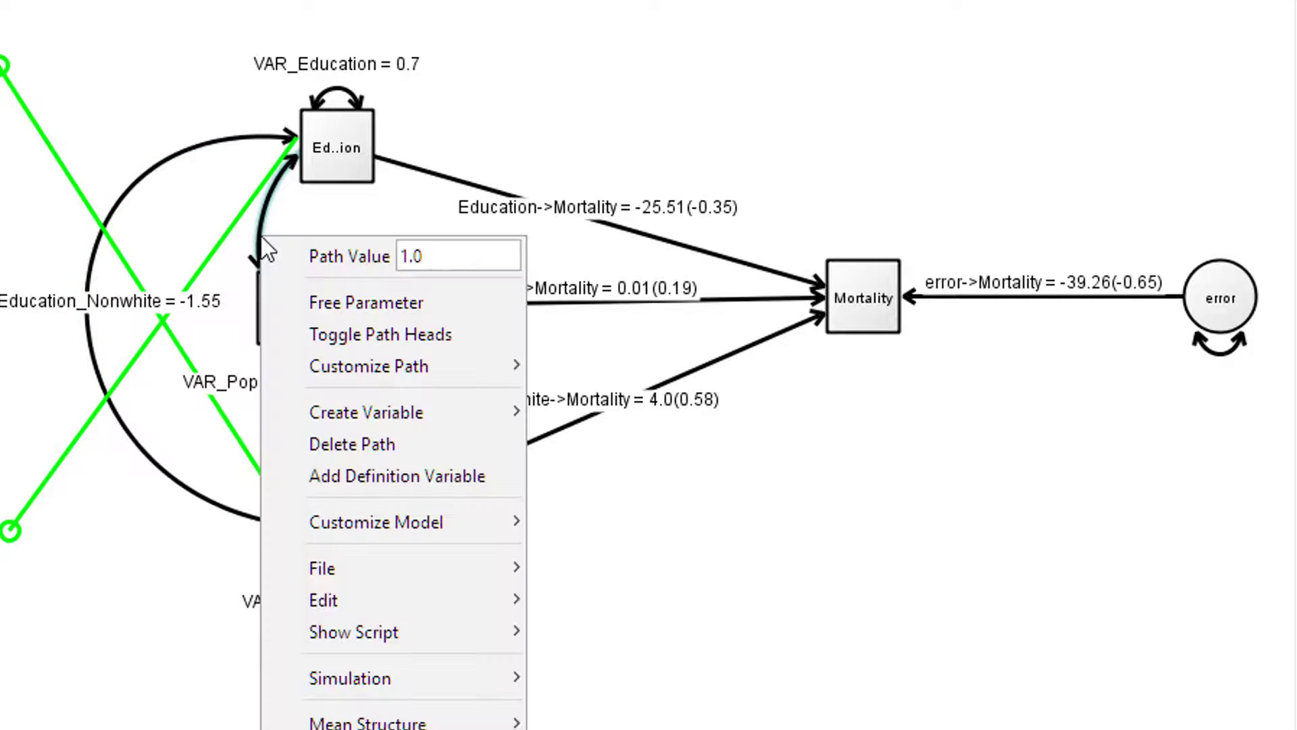
pyautogui.click(298, 301)
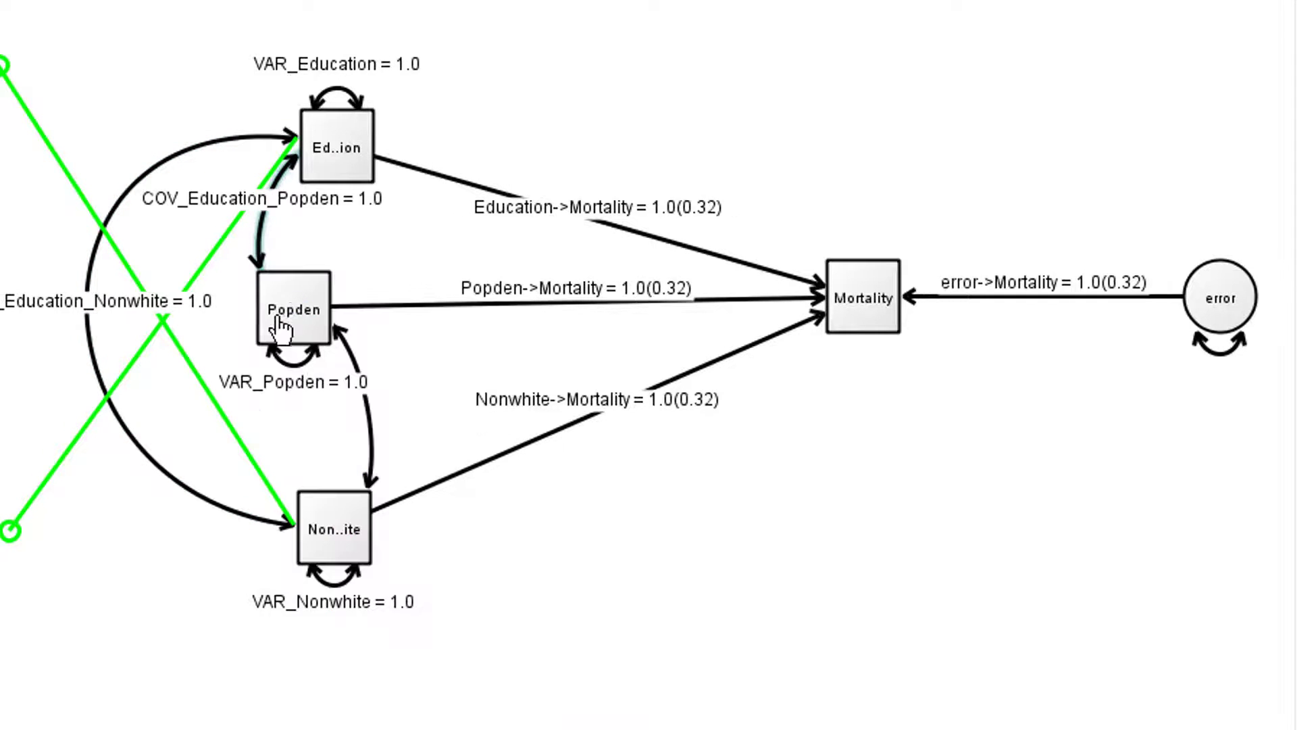
pyautogui.rightClick(371, 414)
pyautogui.click(431, 481)
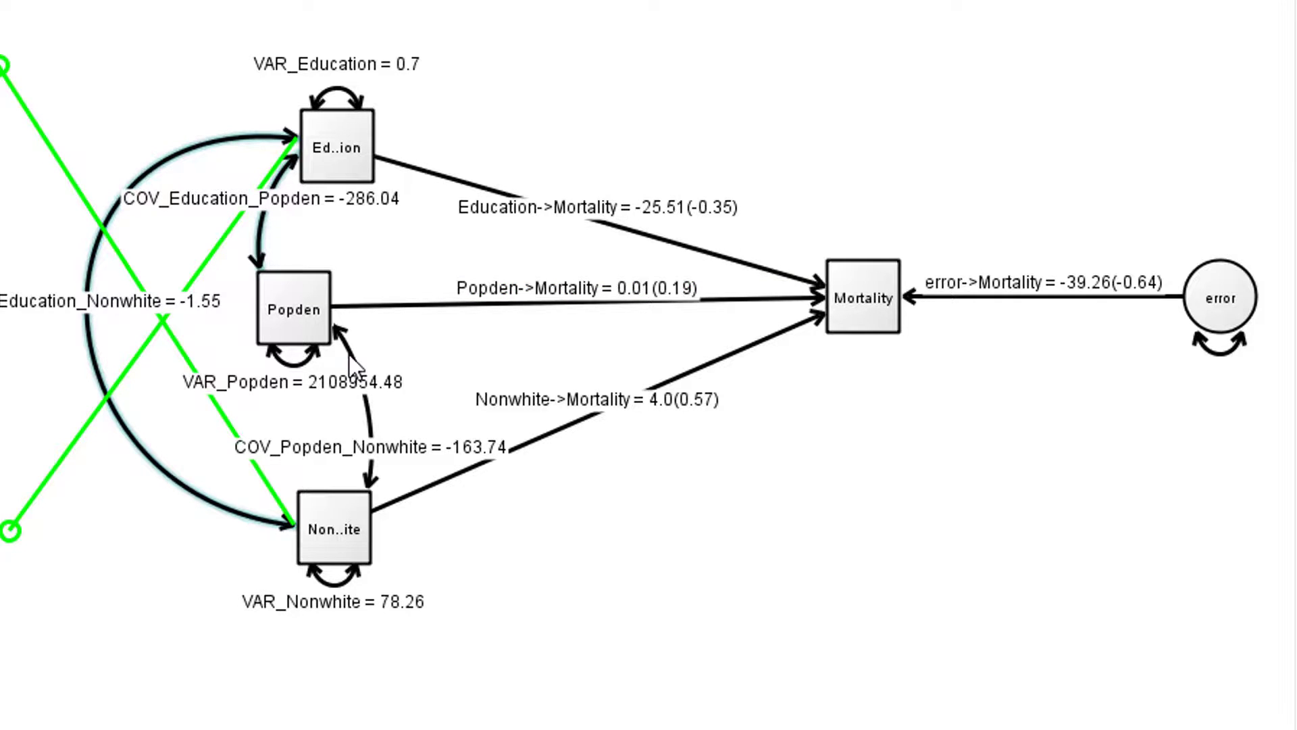
# Show standardized estimates on all three covariance paths between the predictors
pyautogui.rightClick(352, 365)
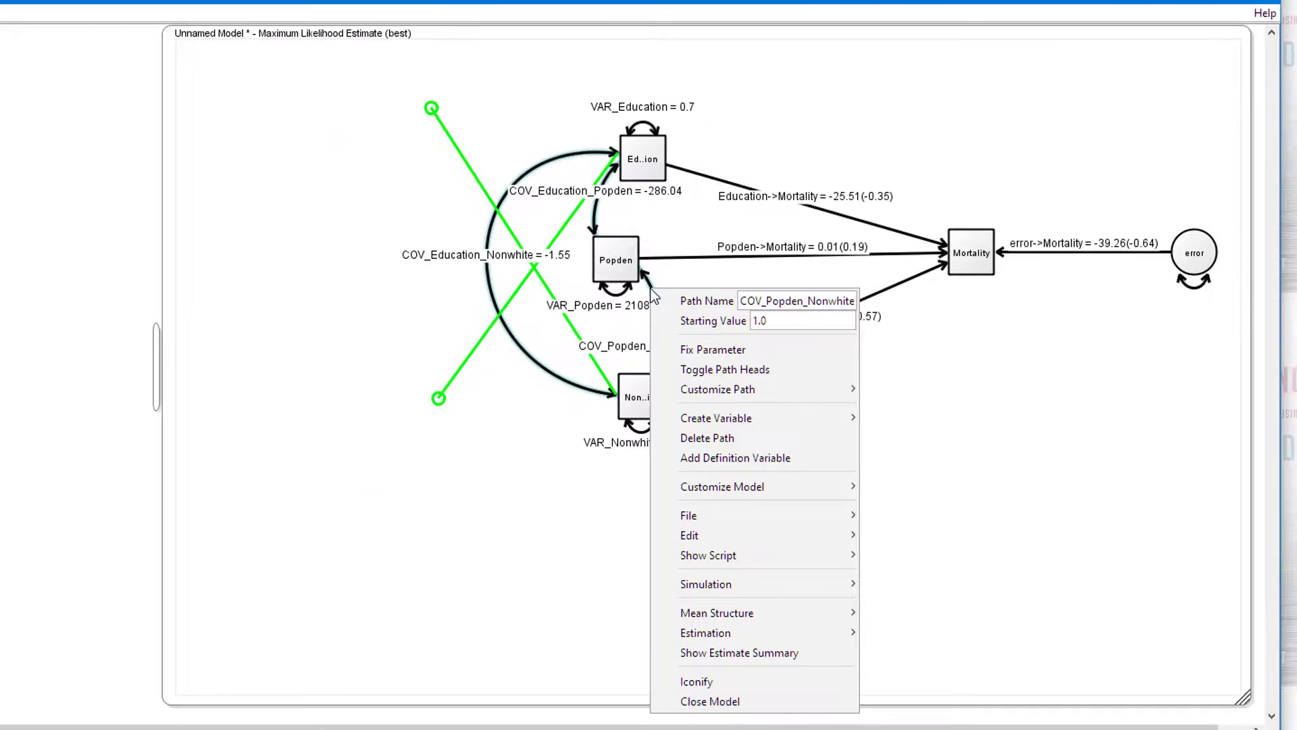
pyautogui.moveTo(675, 392)
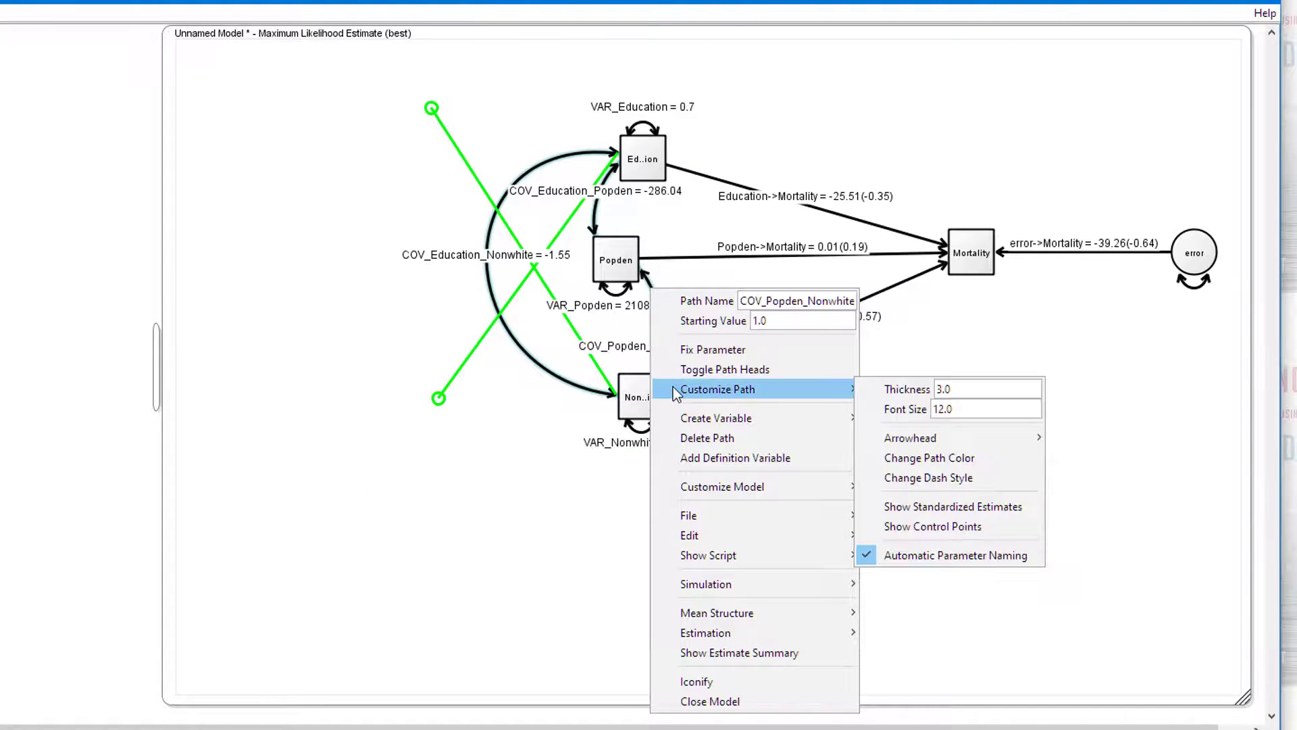
pyautogui.click(931, 512)
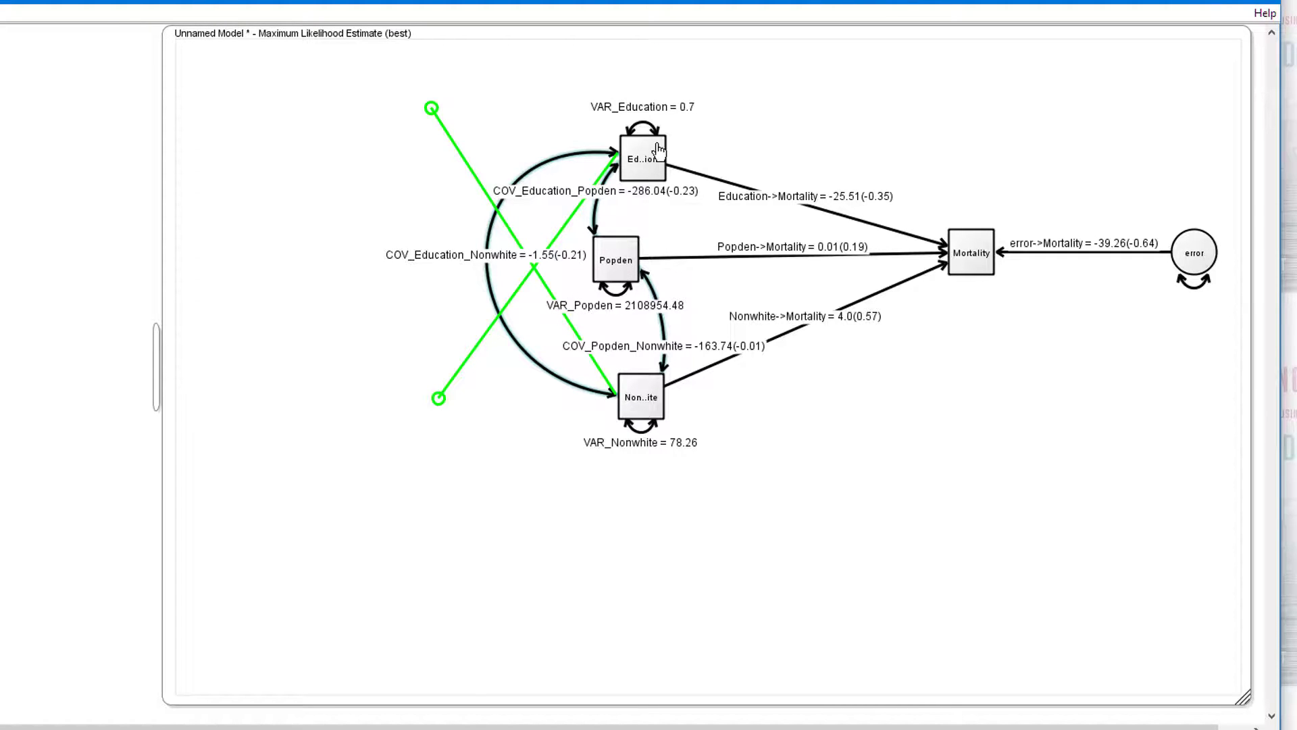
# Shift Education, Popden and Nonwhite to the left, with Nonwhite much lower, and reshape the Education–Nonwhite curve so it arcs out left of Popden
pyautogui.moveTo(659, 148); pyautogui.dragTo(557, 146)
pyautogui.click(589, 265)
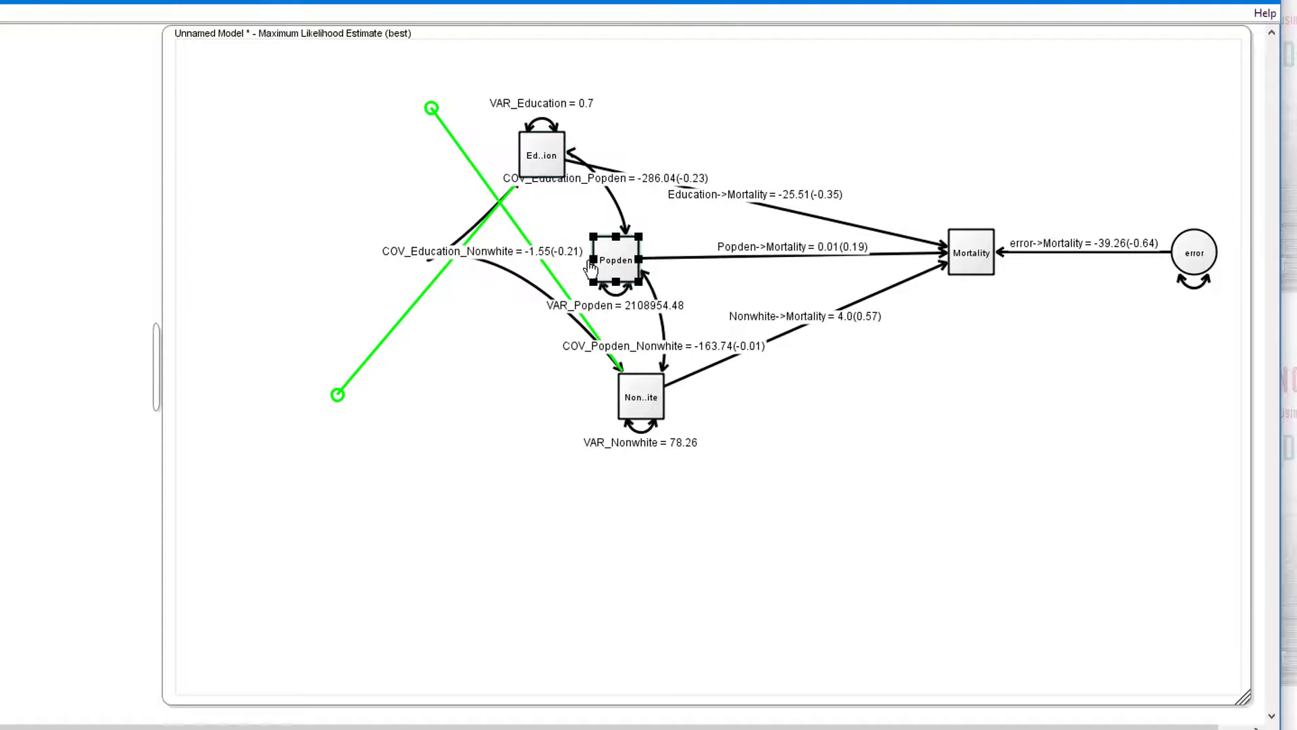
pyautogui.moveTo(589, 266); pyautogui.dragTo(440, 273)
pyautogui.moveTo(645, 412); pyautogui.dragTo(536, 556)
pyautogui.click(324, 260)
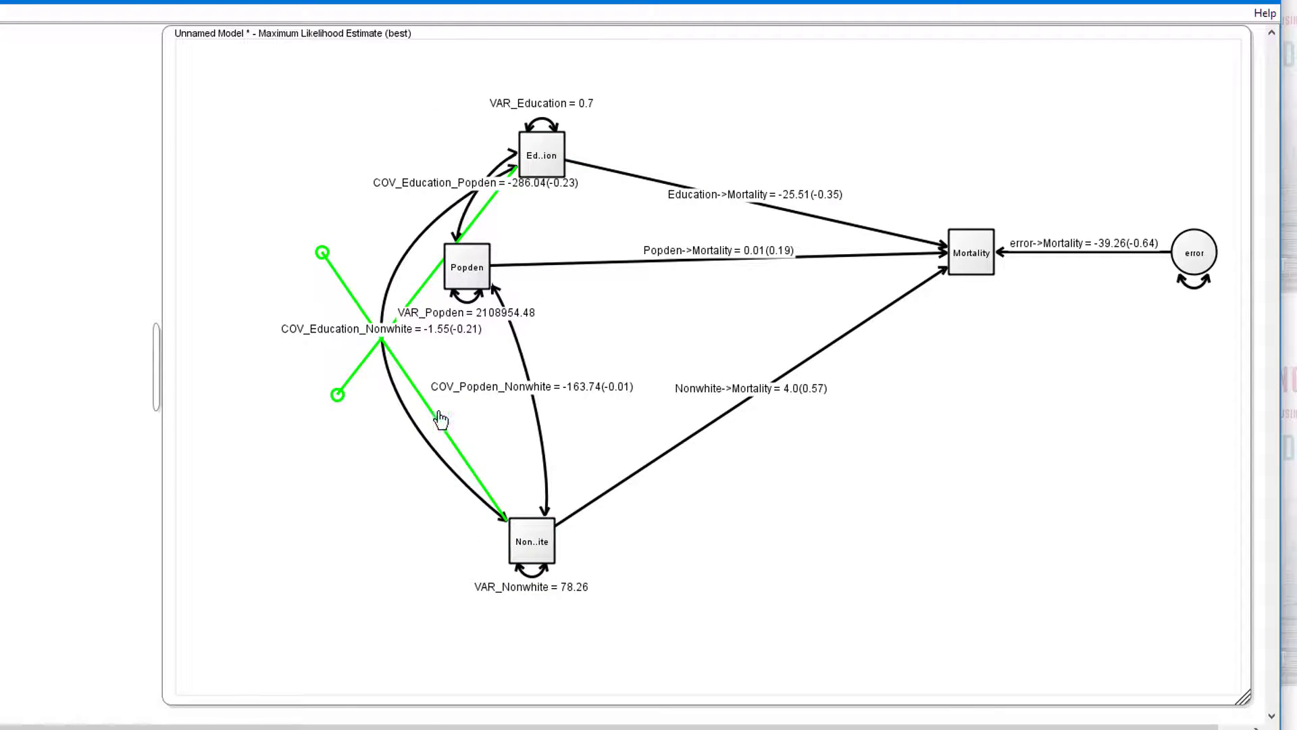
pyautogui.click(464, 490)
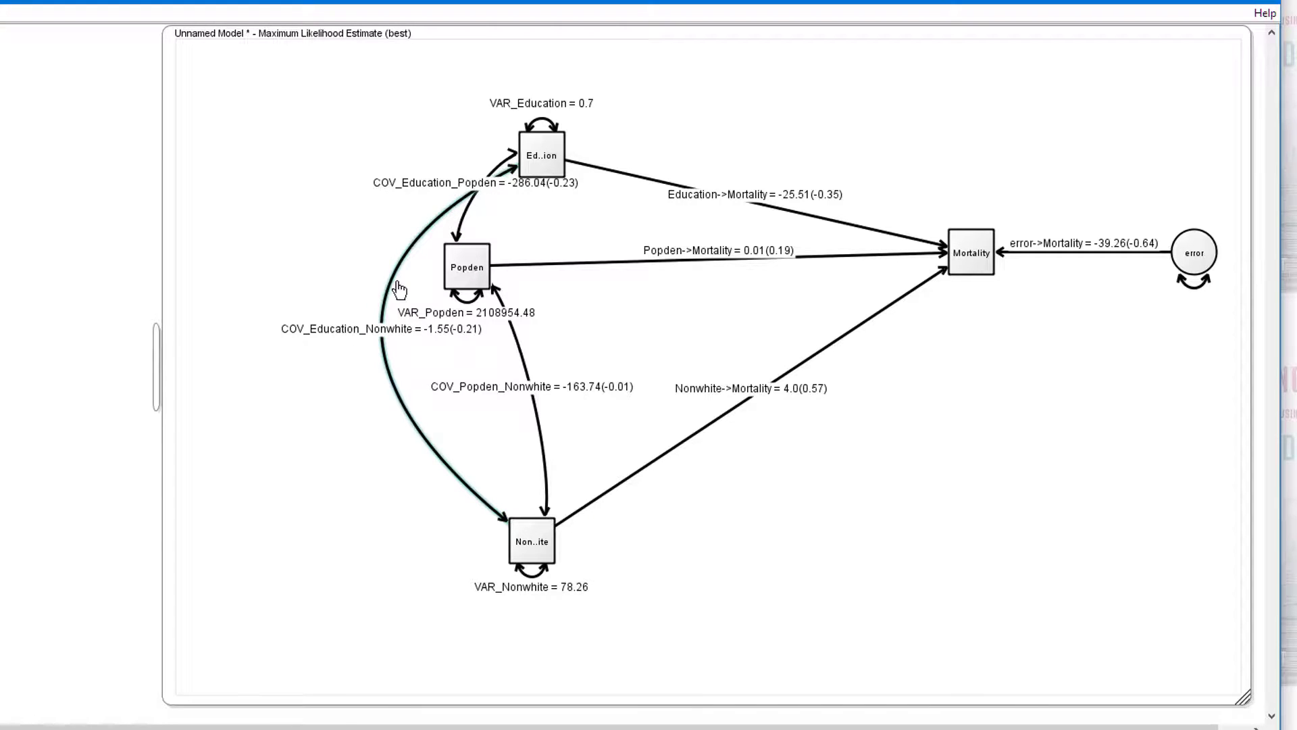
# Move Popden right, clear of the Education–Nonwhite curve, and lower Mortality and error slightly to roughly line up with it
pyautogui.moveTo(458, 279); pyautogui.dragTo(558, 296)
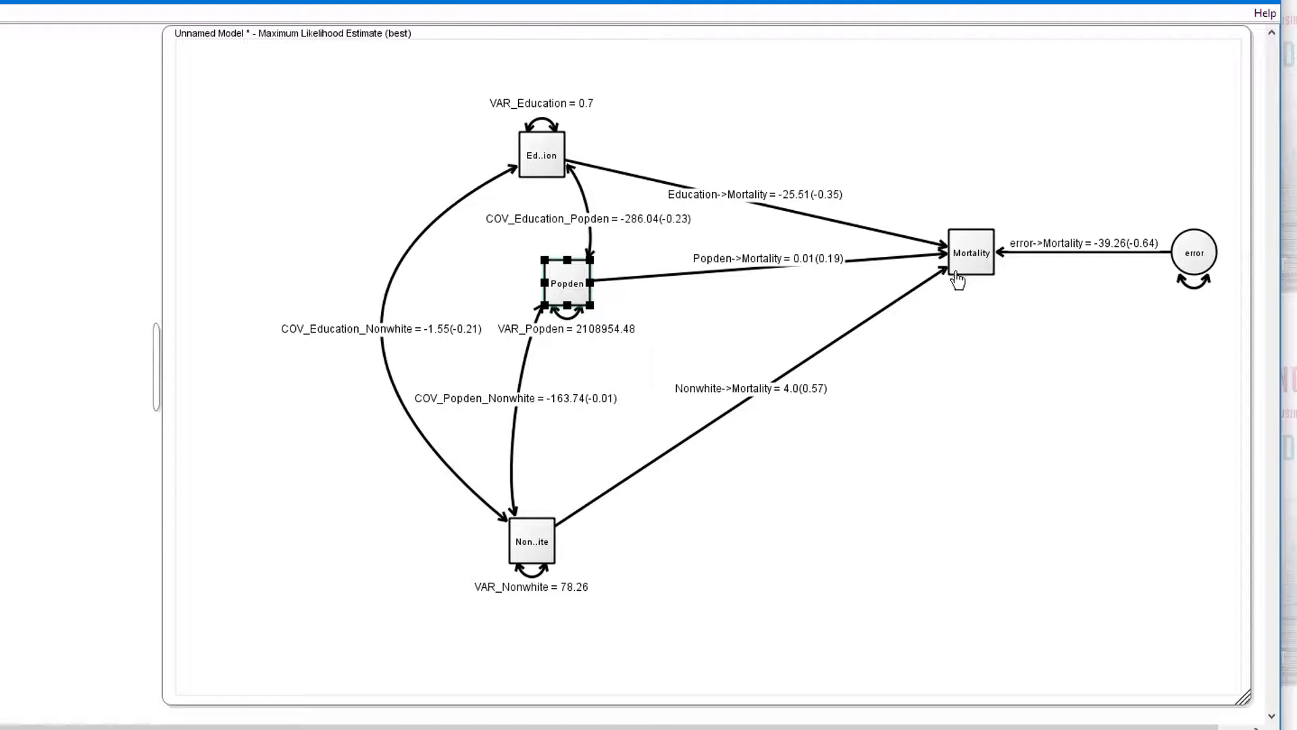
pyautogui.moveTo(973, 262); pyautogui.dragTo(969, 281)
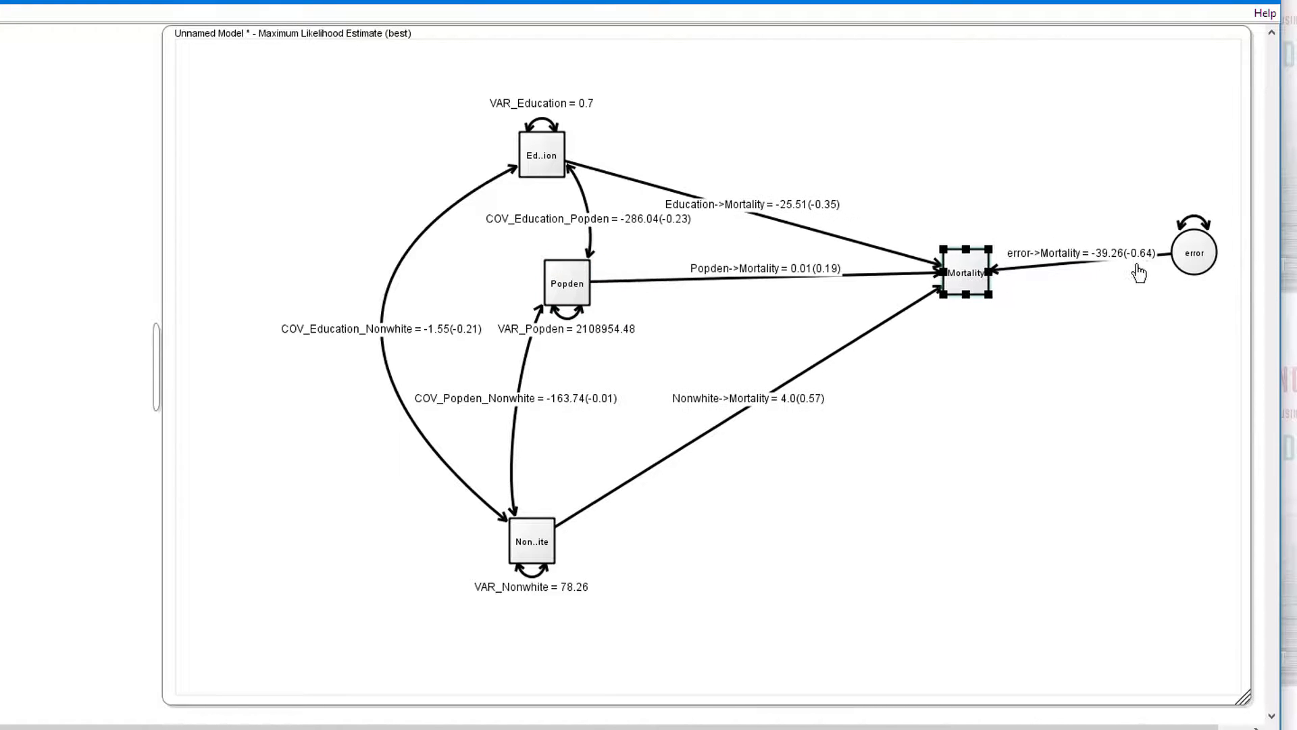
pyautogui.moveTo(1200, 261); pyautogui.dragTo(1187, 272)
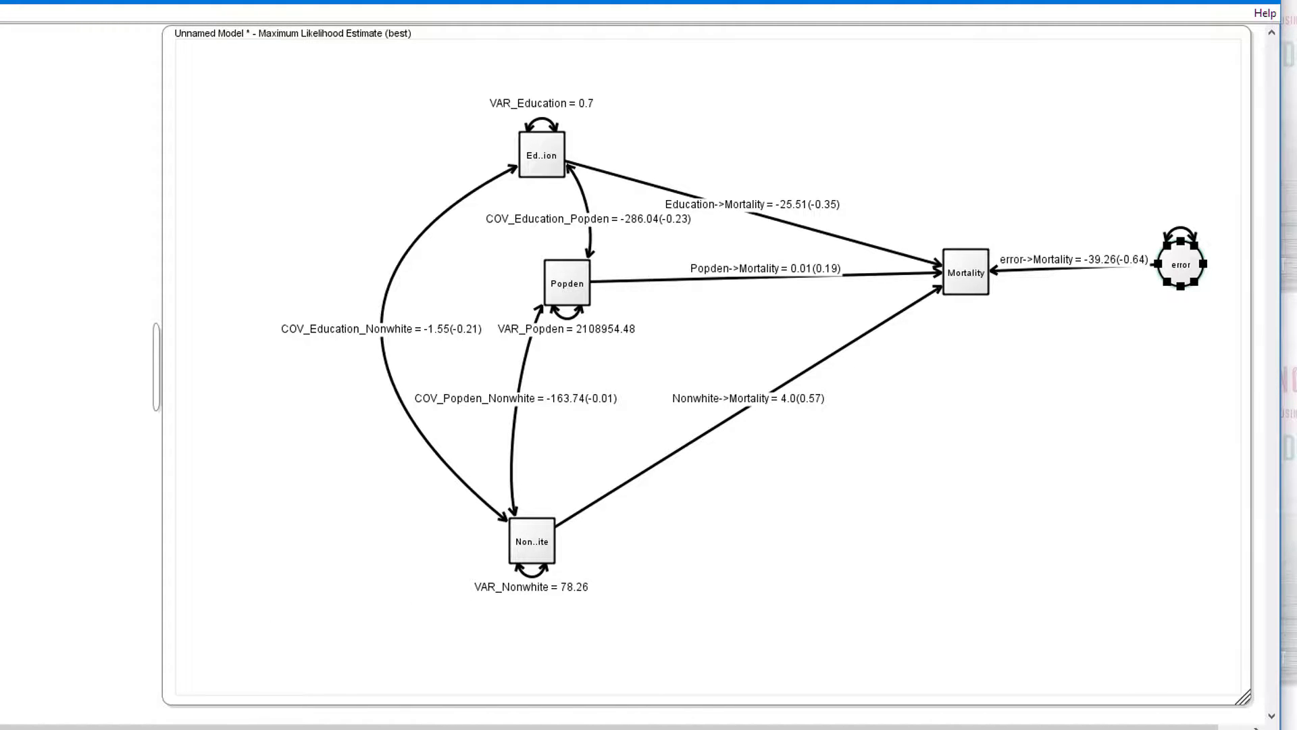
# Switch to the R console and recall the previous calculation, changing it to 1-.64^2 and running it
pyautogui.hotkey('alt', 'Tab')
pyautogui.press('Up')
pyautogui.press('Left')
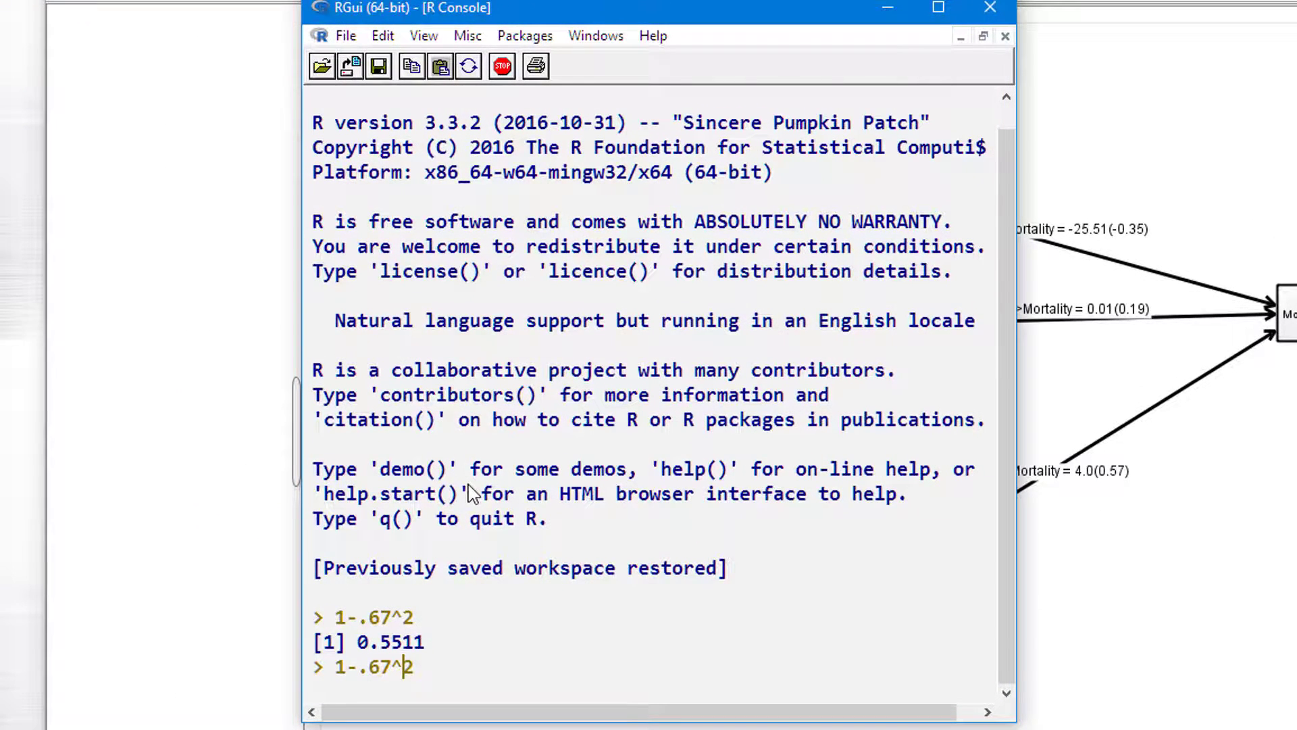
pyautogui.press('BackSpace')
pyautogui.write('4')
pyautogui.press('Return')
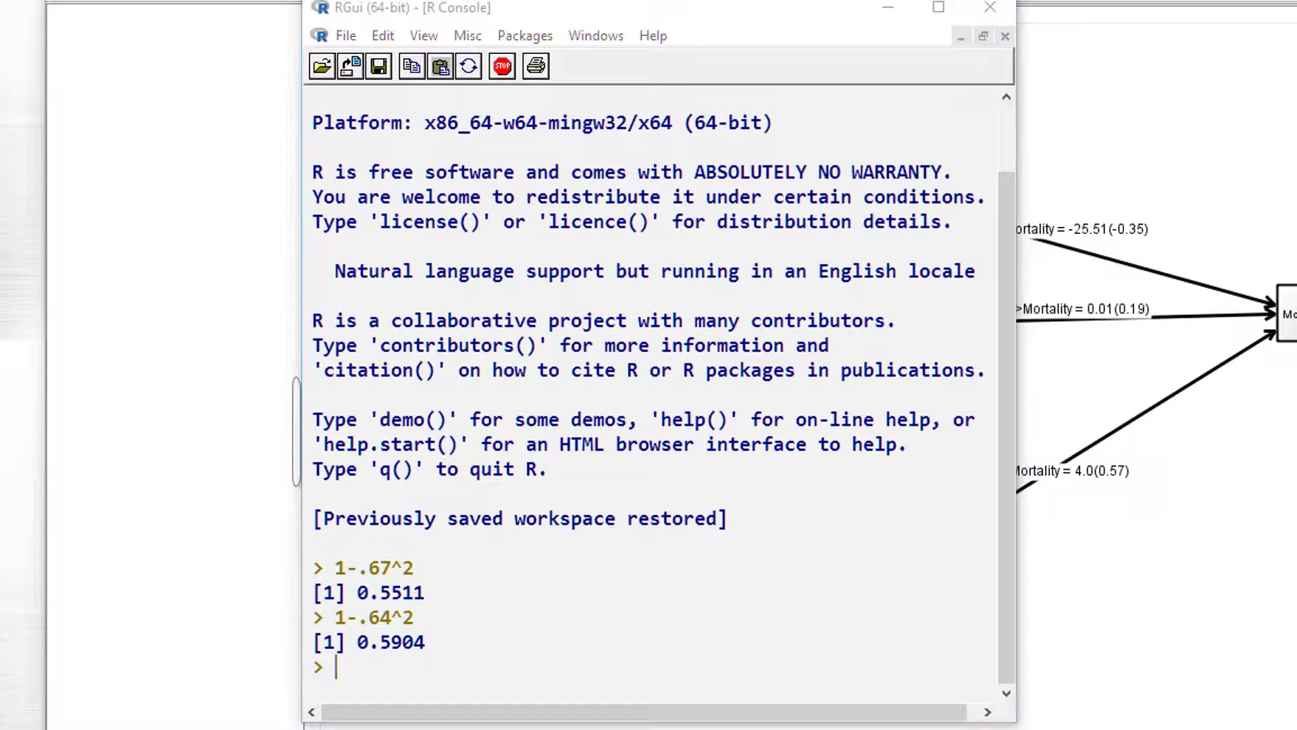
# Compare the console result with the multiple R-squared of model1 in the Notepad++ script, and return to the Onyx model
pyautogui.hotkey('alt', 'Tab')
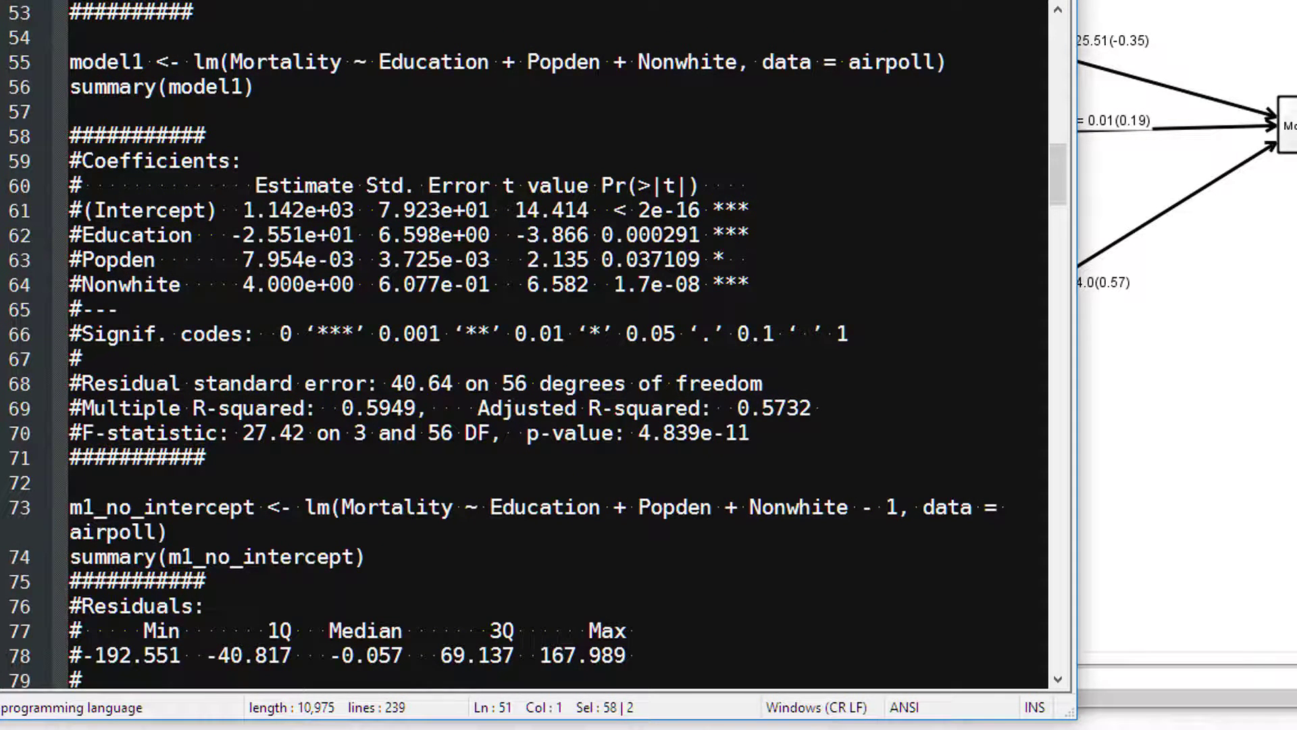
pyautogui.hotkey('alt', 'Tab')
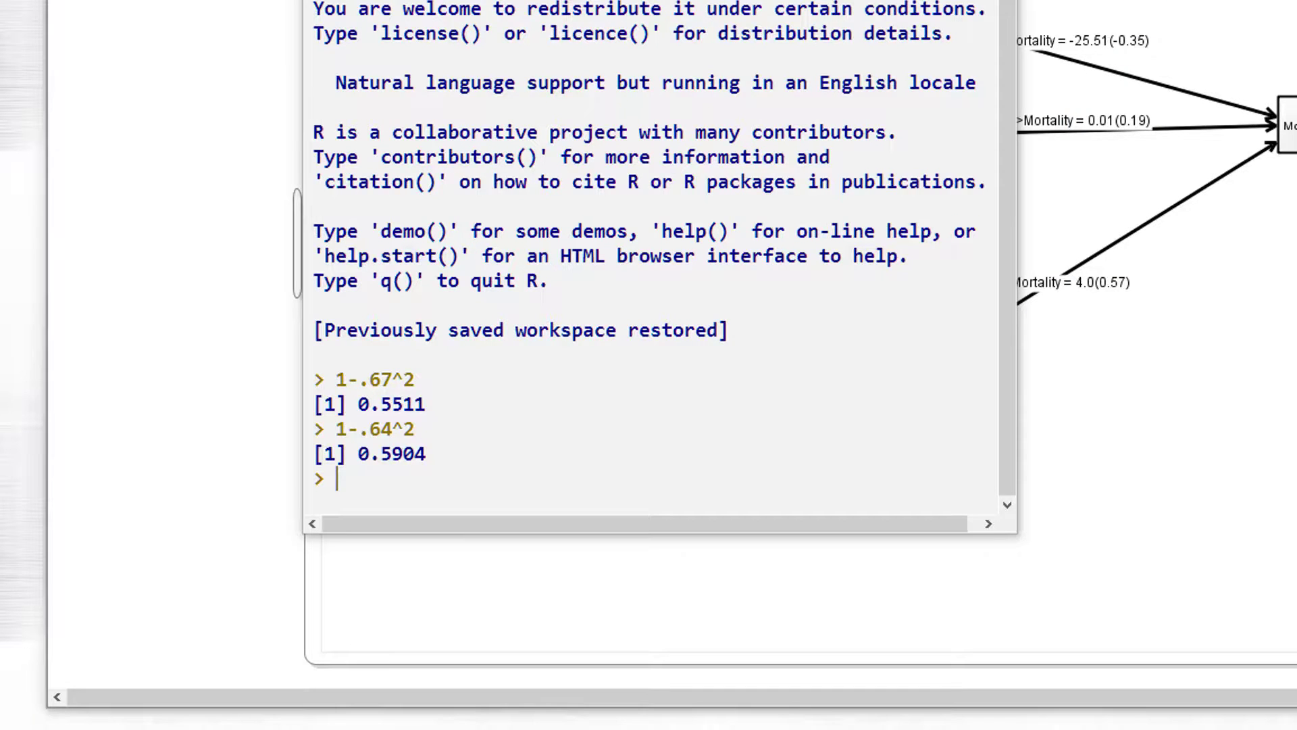
pyautogui.hotkey('alt', 'Tab')
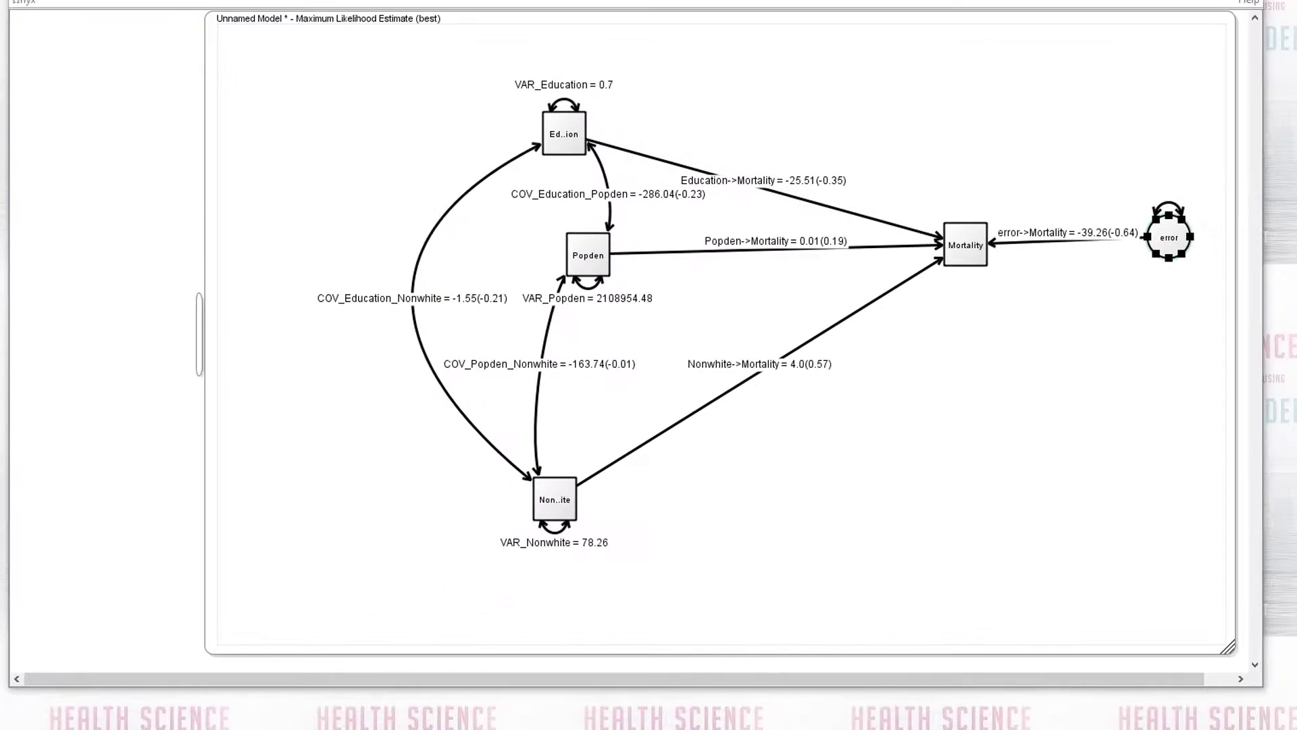
# Open the model's estimate summary and enlarge its window downward to expose the whole parameter table and the fit statistics
pyautogui.rightClick(335, 397)
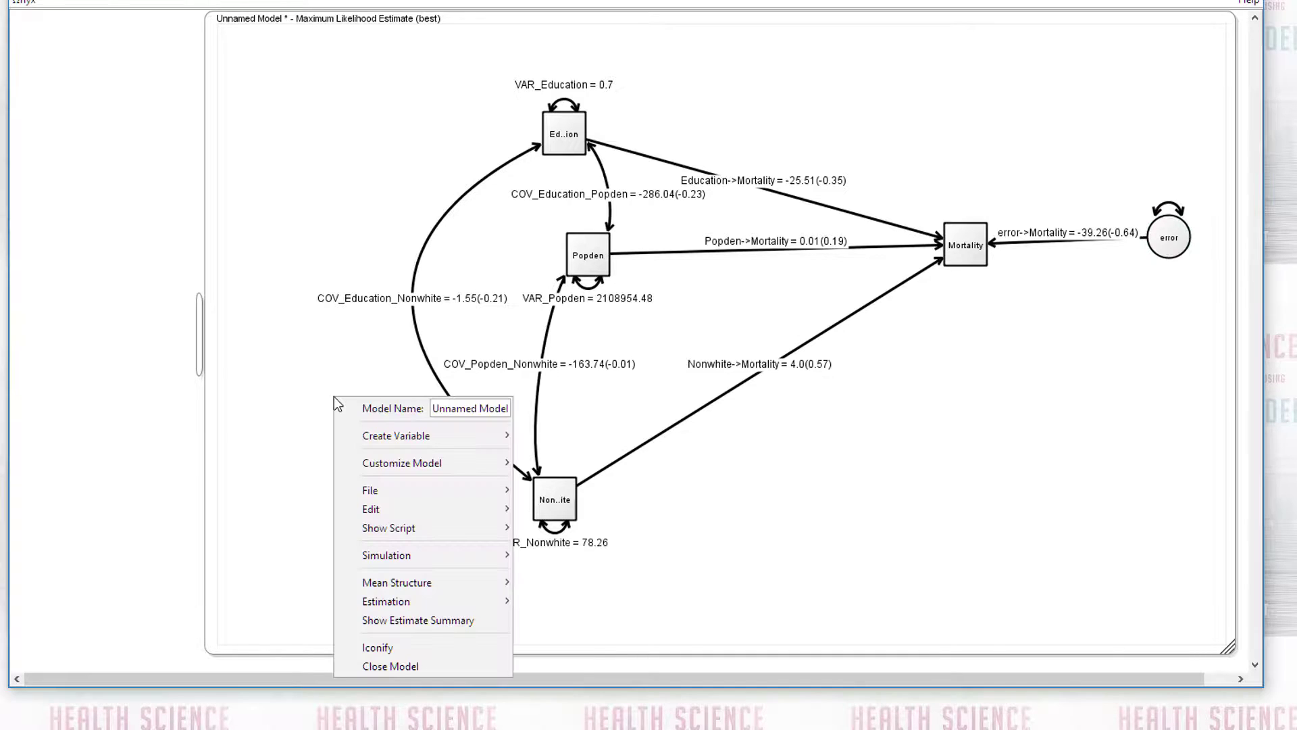
pyautogui.click(358, 619)
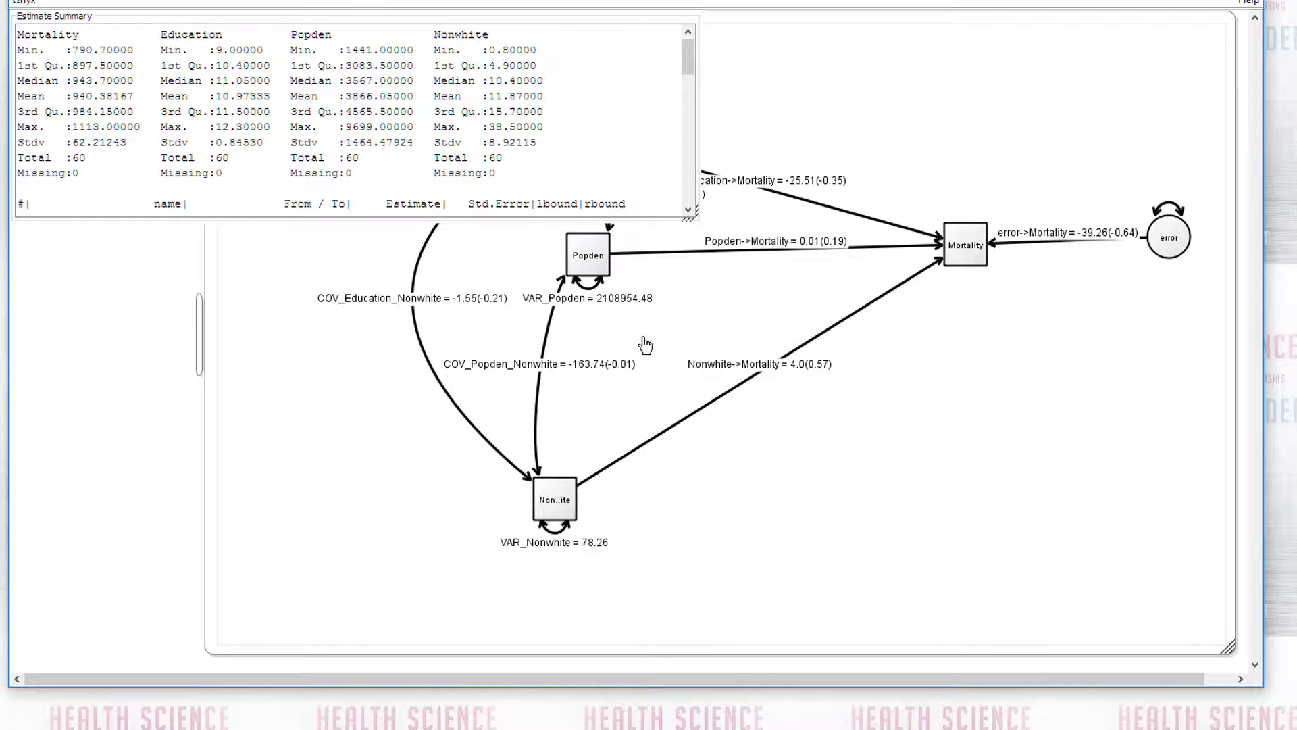
pyautogui.moveTo(696, 214); pyautogui.dragTo(678, 638)
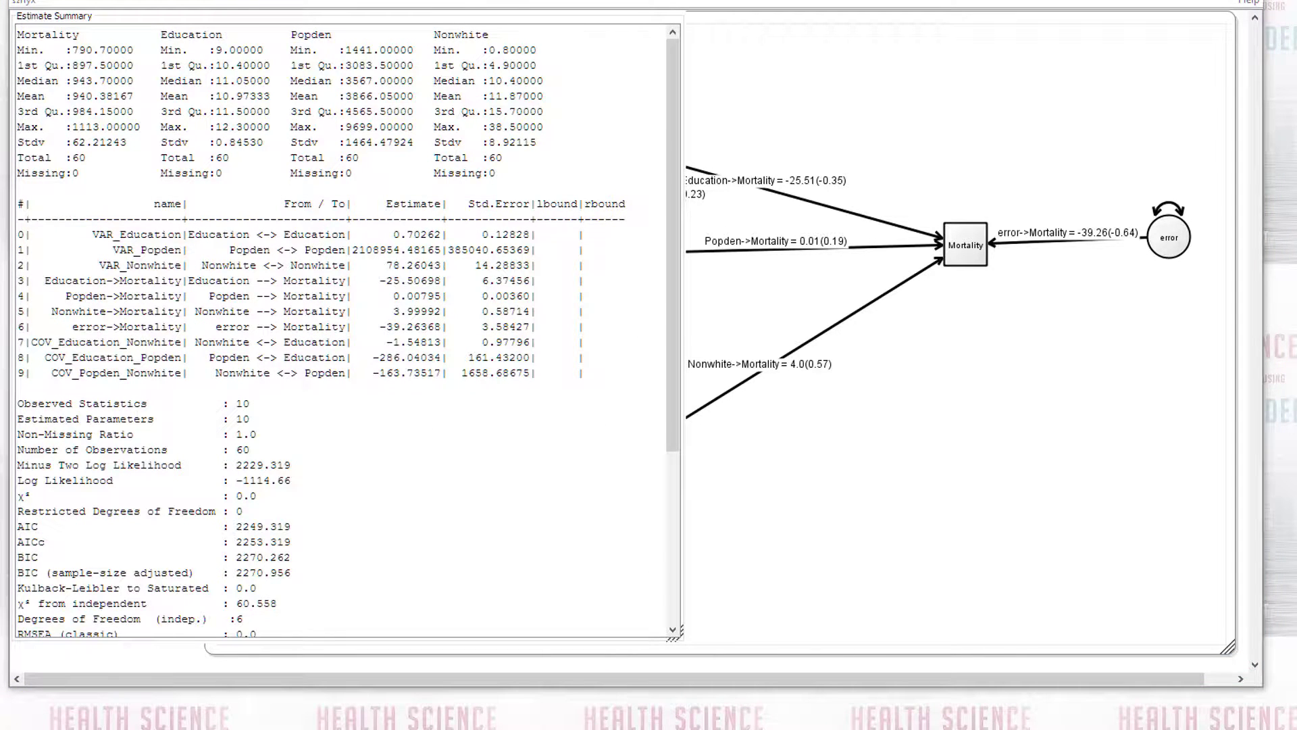
# Switch to the R script in Notepad++ and place it beside the estimate summary to compare coefficients and standard errors with model1
pyautogui.hotkey('alt', 'Tab')
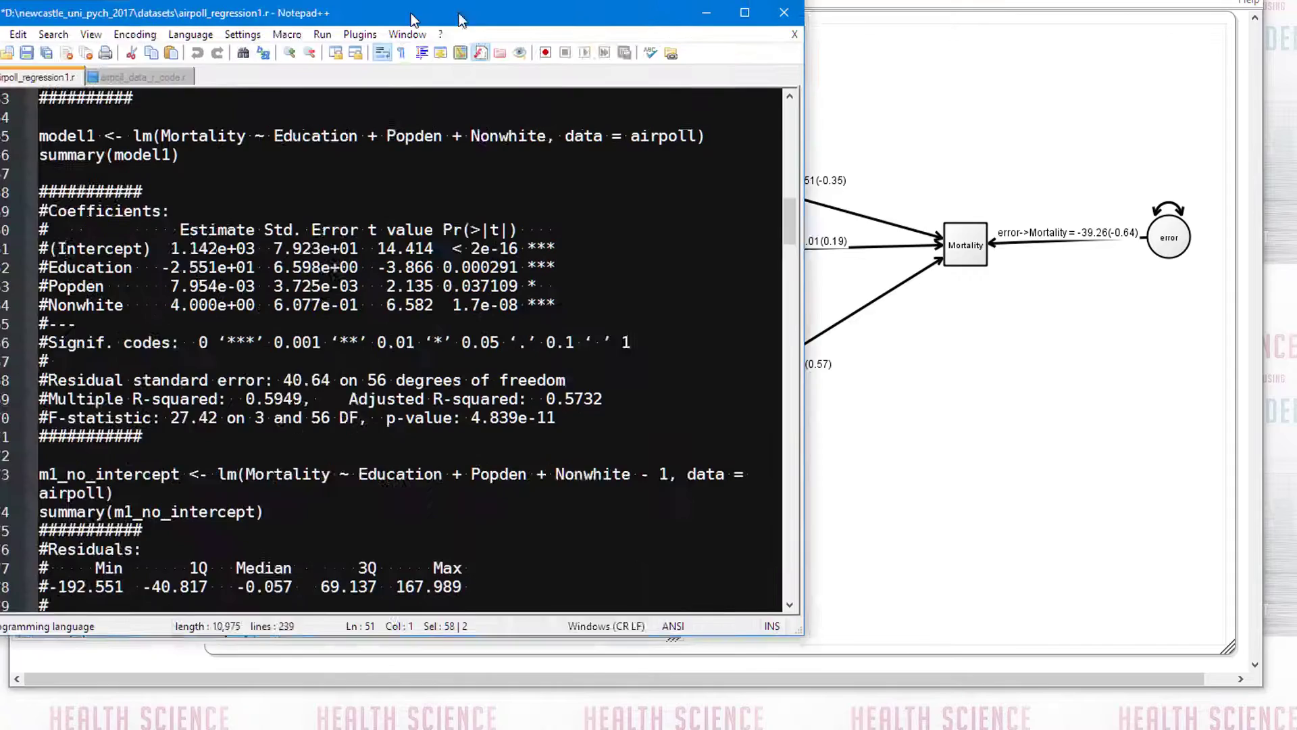
pyautogui.moveTo(437, 13); pyautogui.dragTo(990, 22)
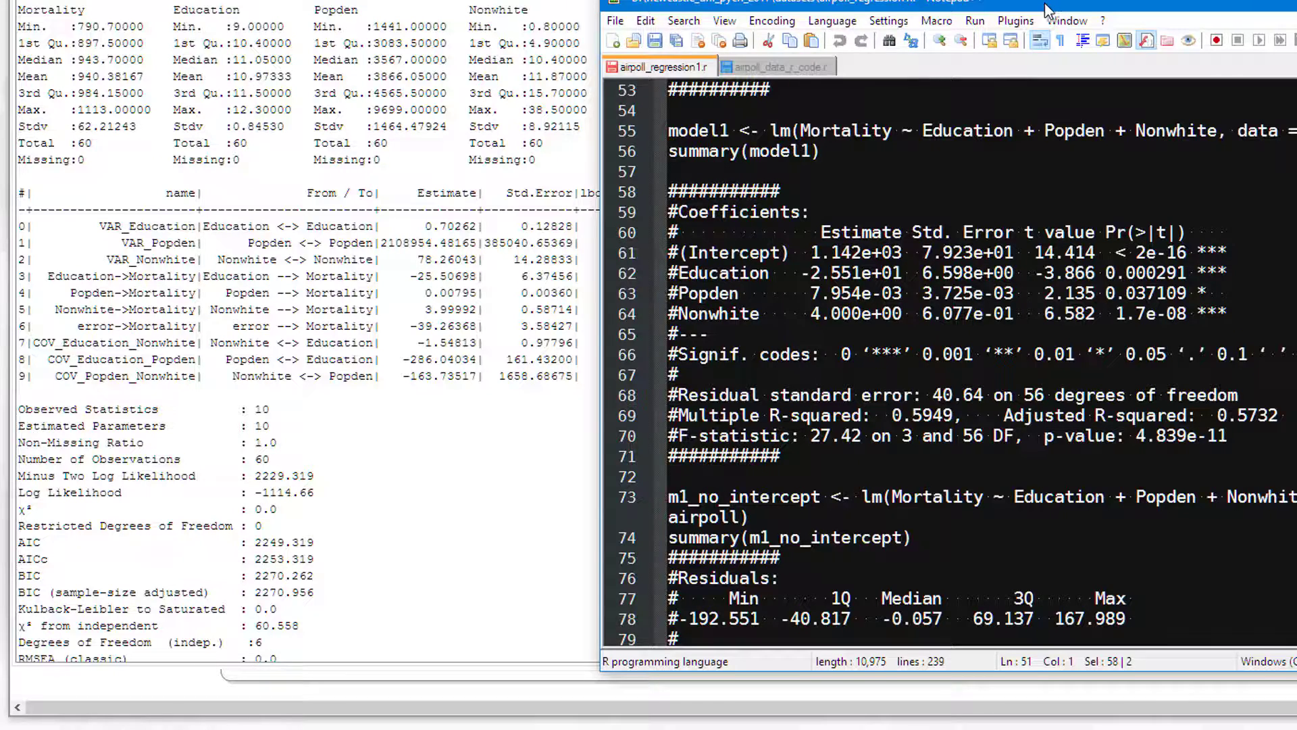
pyautogui.moveTo(1046, 9); pyautogui.dragTo(1041, 7)
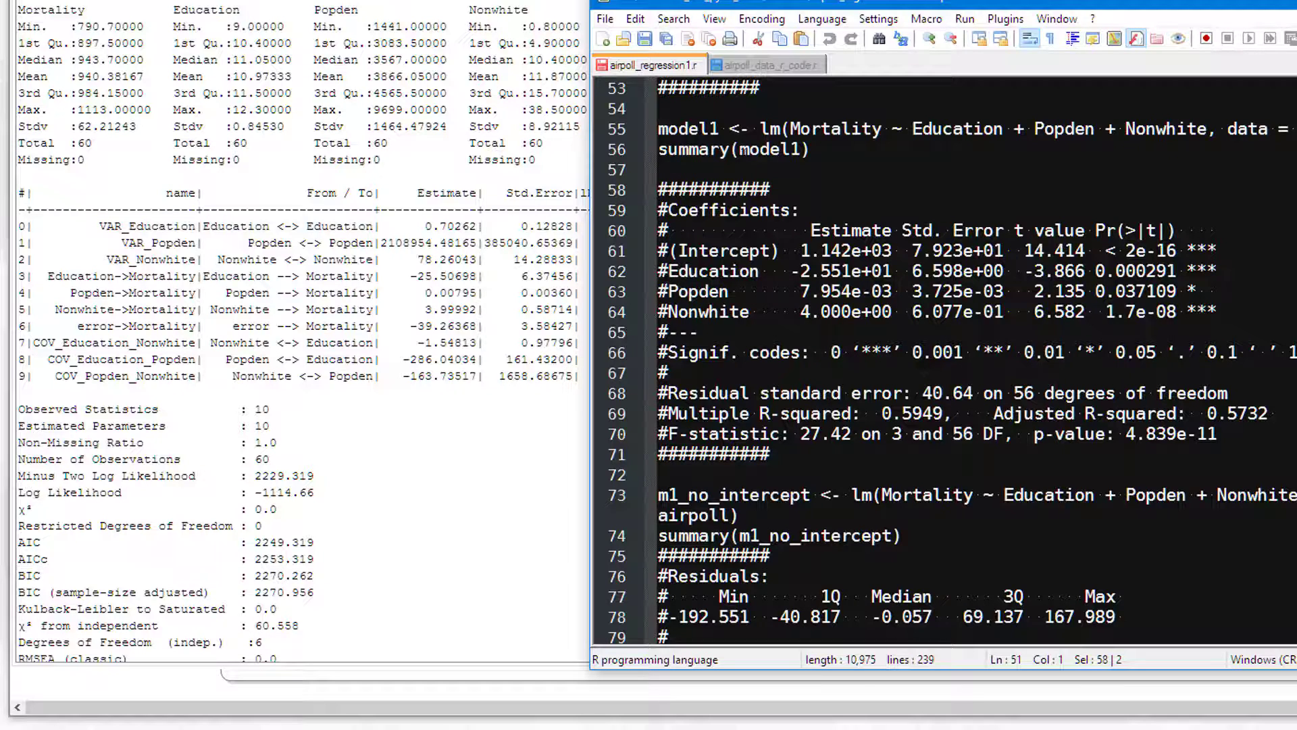
# Return to Onyx, examine the fit statistics farther down the estimate summary, and shrink its window to uncover the path diagram
pyautogui.moveTo(1027, 3); pyautogui.dragTo(0, 0)
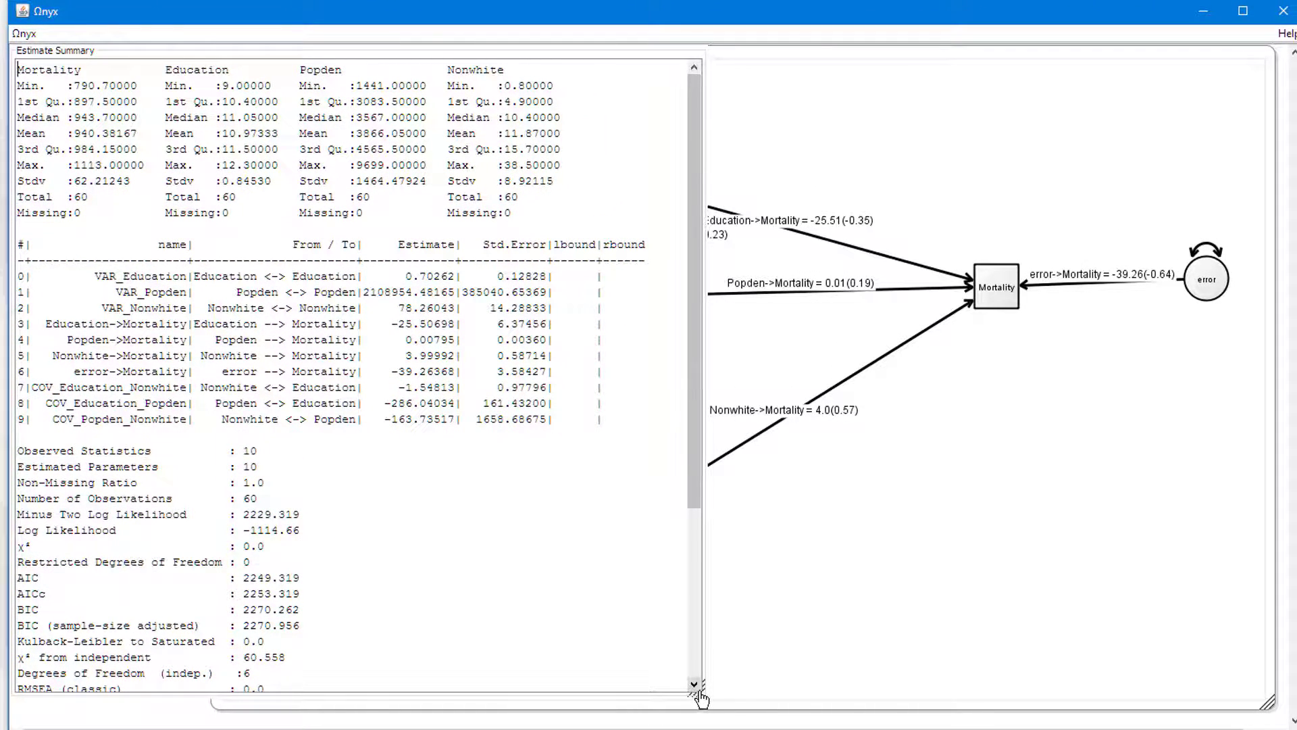
pyautogui.scroll(-2, 701, 698)
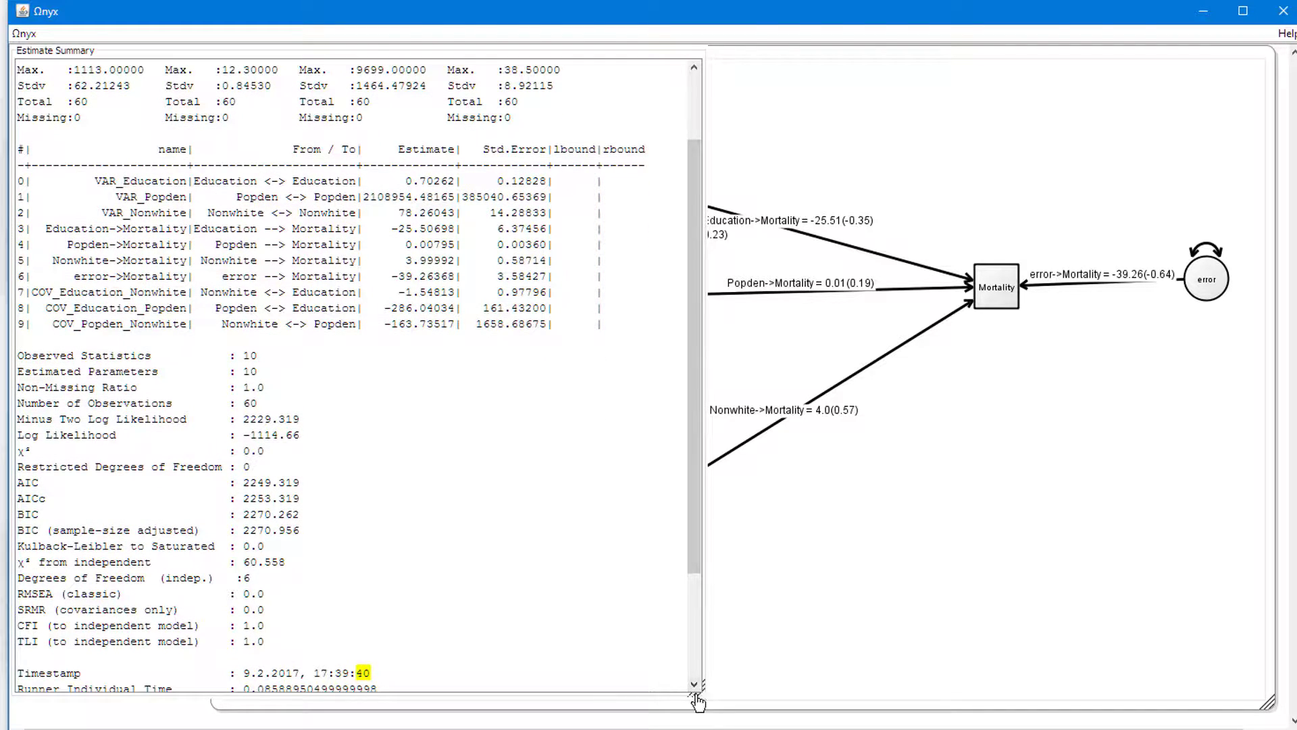
pyautogui.moveTo(698, 703); pyautogui.dragTo(386, 648)
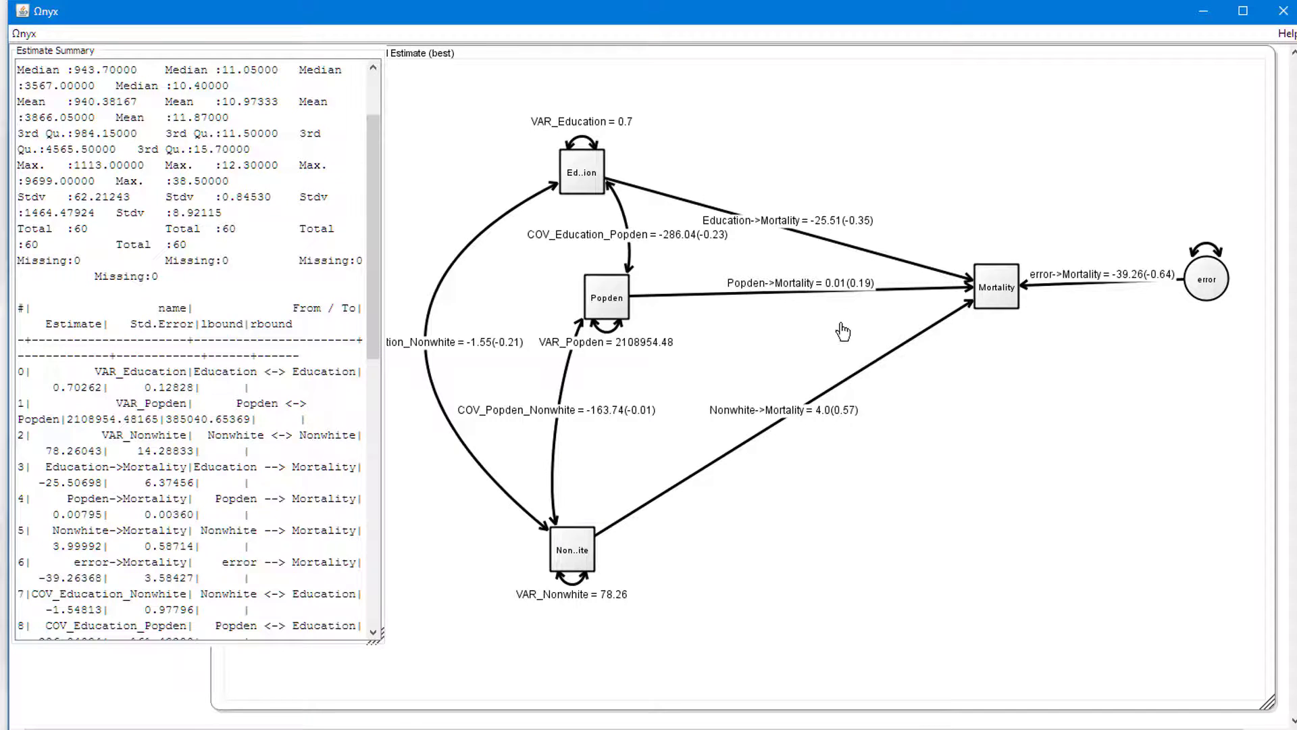
# Add a constant below Mortality and draw paths from it to Nonwhite, Popden, Education and Mortality
pyautogui.rightClick(975, 429)
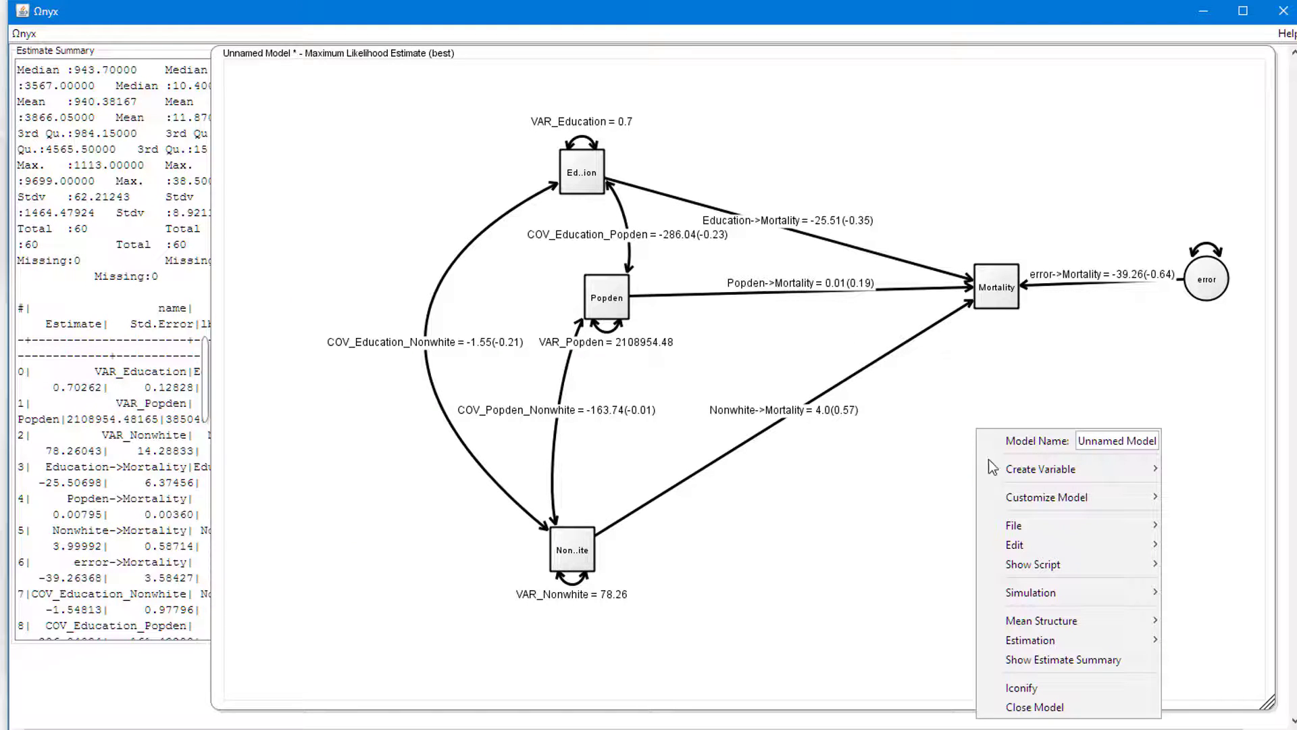
pyautogui.moveTo(997, 475)
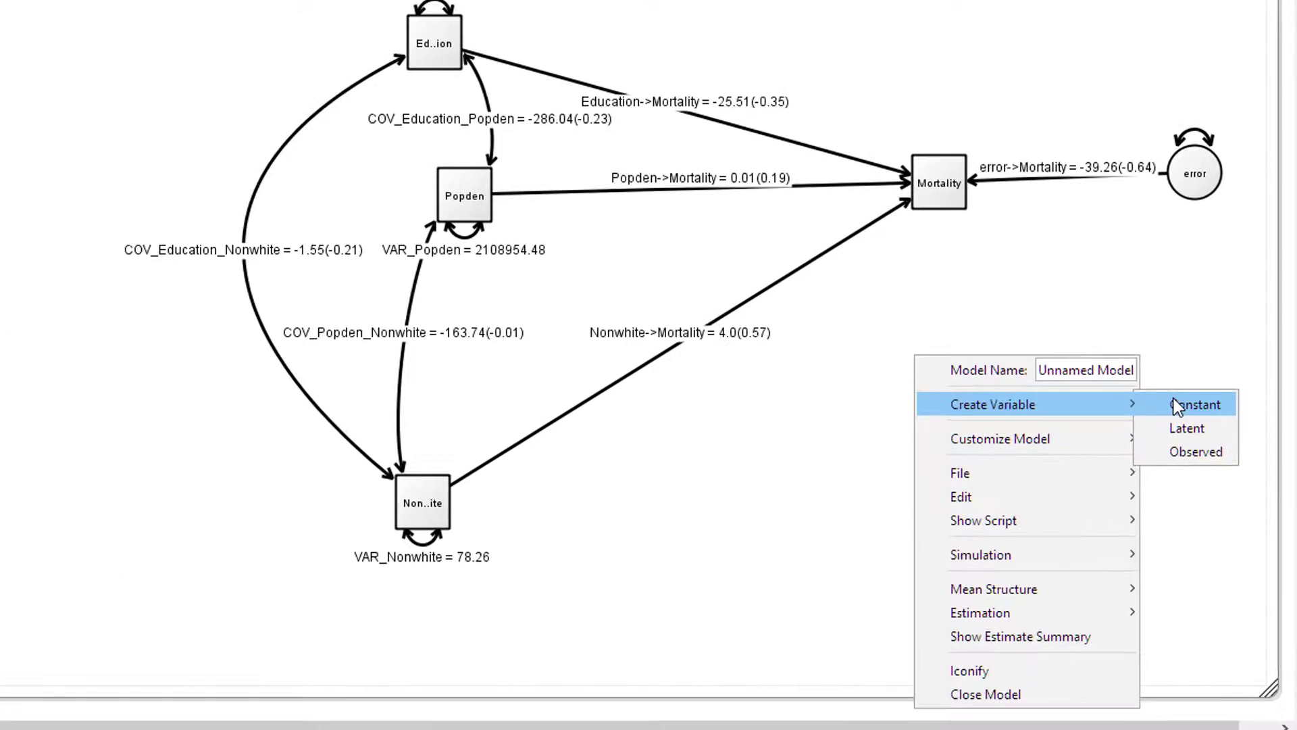
pyautogui.click(1207, 468)
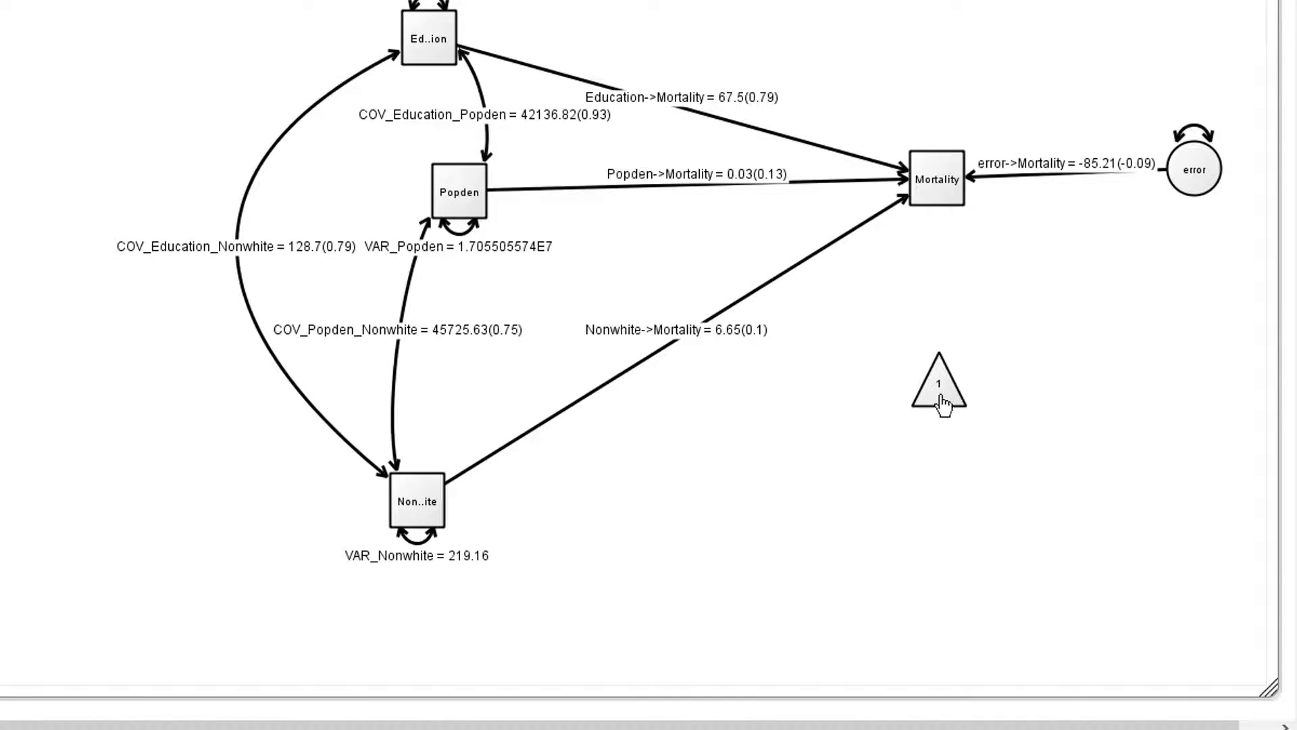
pyautogui.moveTo(944, 405); pyautogui.dragTo(423, 512)
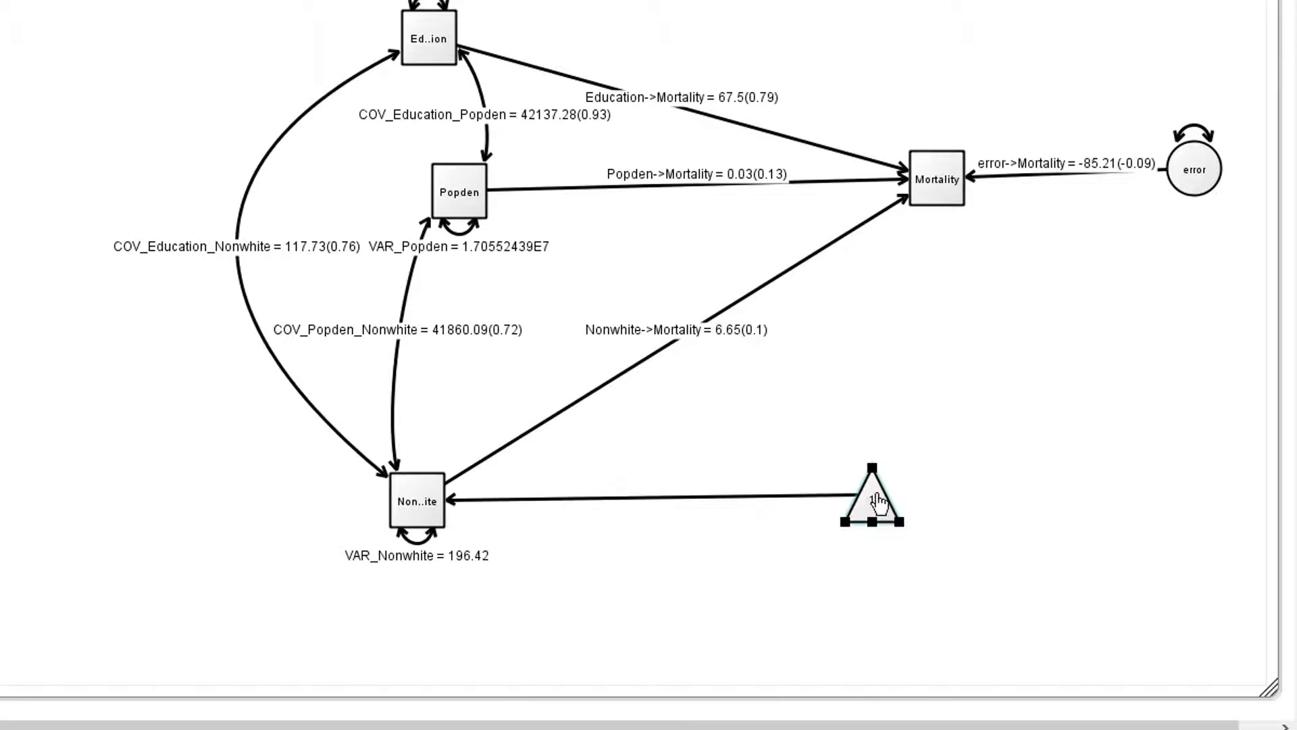
pyautogui.moveTo(875, 503); pyautogui.dragTo(473, 203)
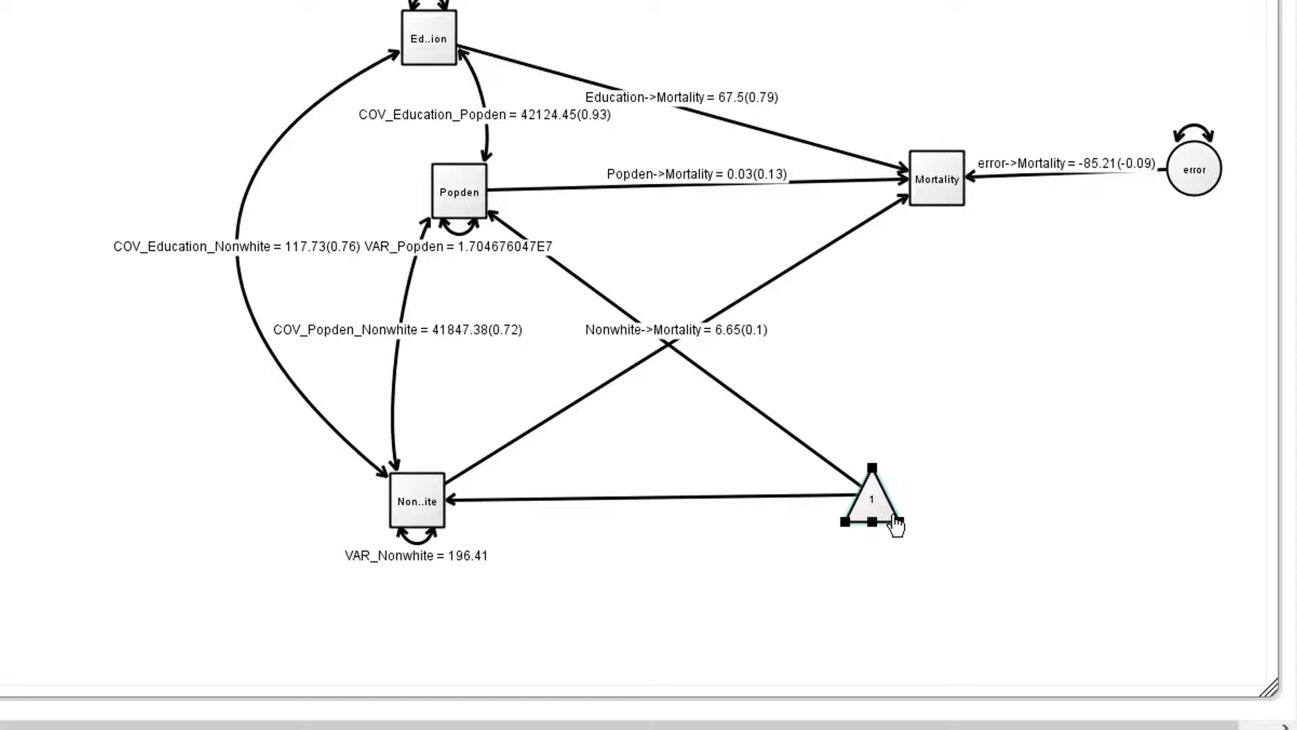
pyautogui.moveTo(877, 513); pyautogui.dragTo(406, 48)
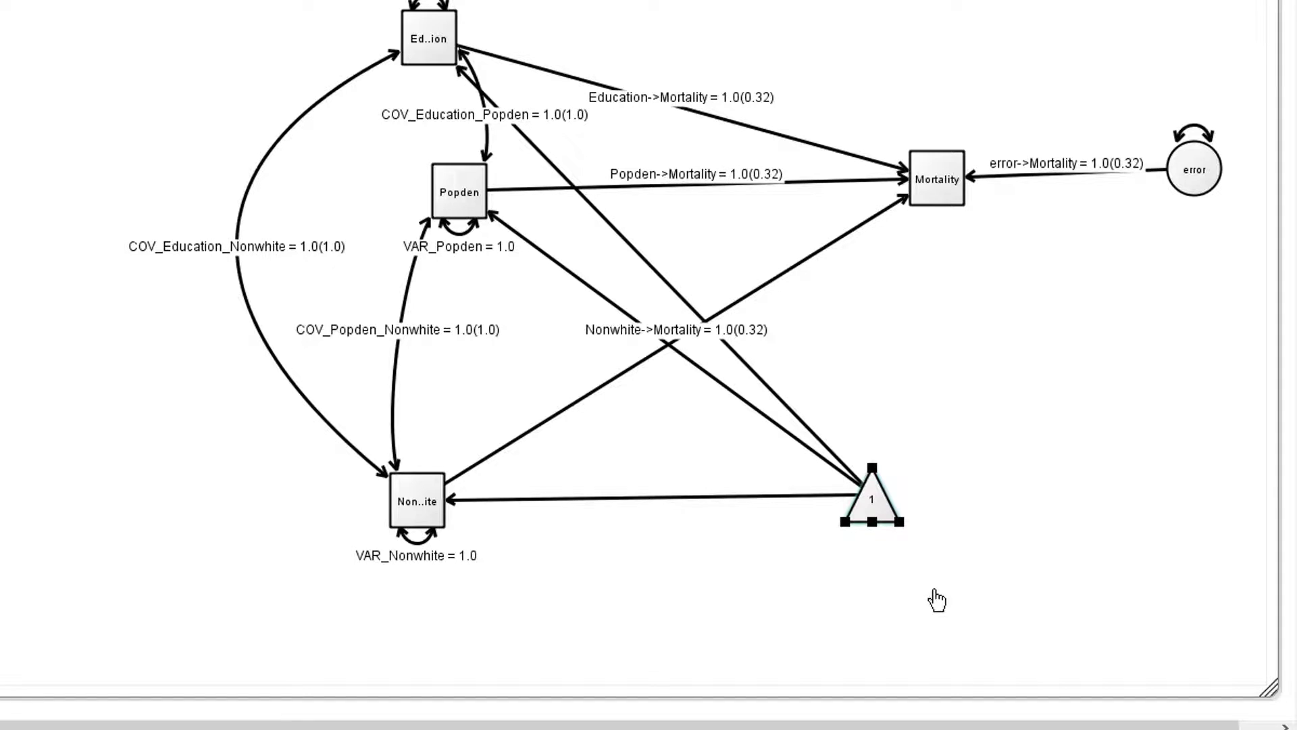
pyautogui.moveTo(883, 505); pyautogui.dragTo(931, 203)
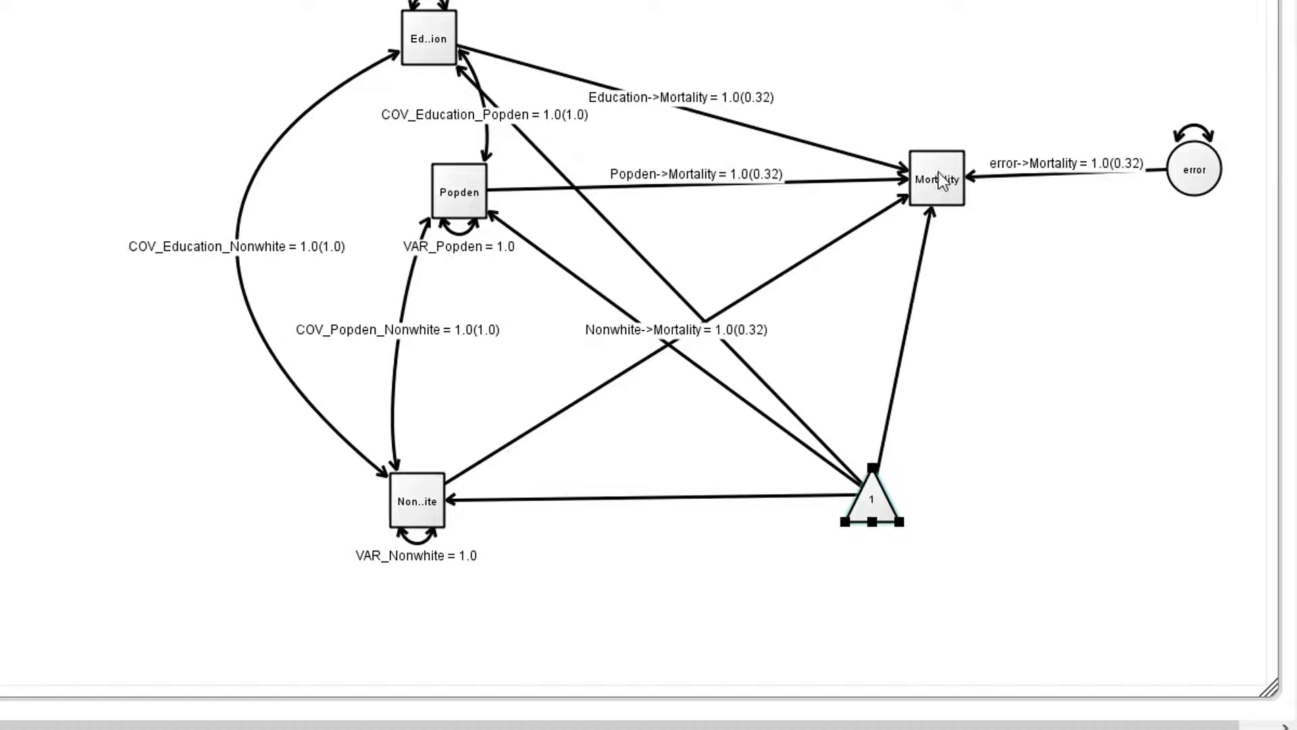
# Select the four paths from the constant to Nonwhite, Popden, Education and Mortality and make them free parameters
pyautogui.click(743, 497)
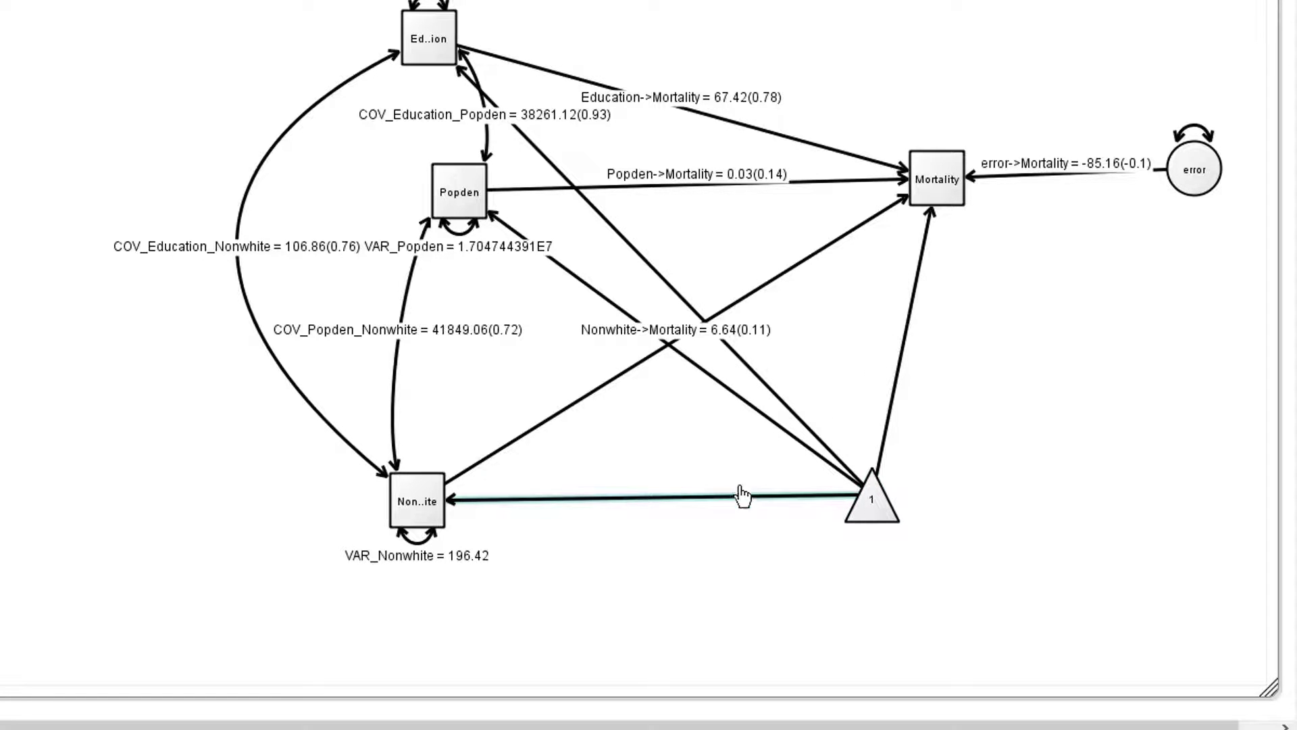
pyautogui.moveTo(777, 437)
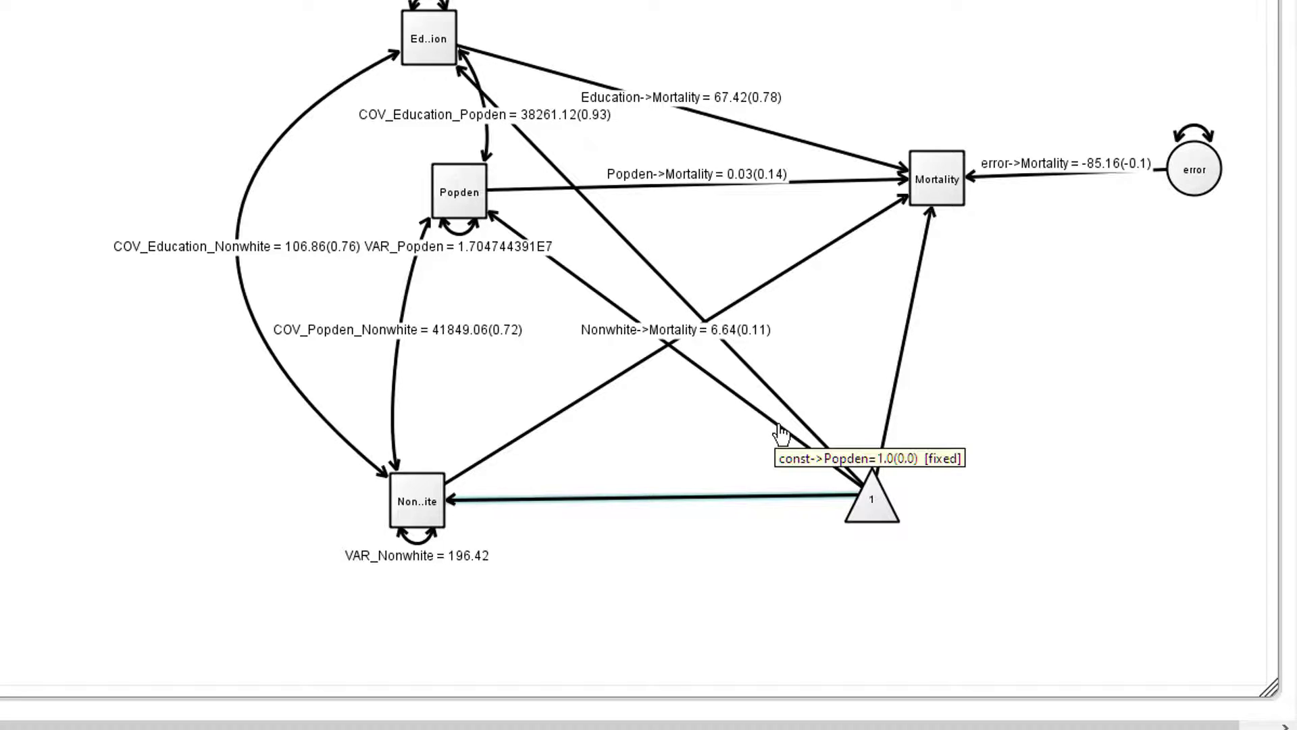
pyautogui.keyDown('shift'); pyautogui.click(781, 434); pyautogui.keyUp('shift')
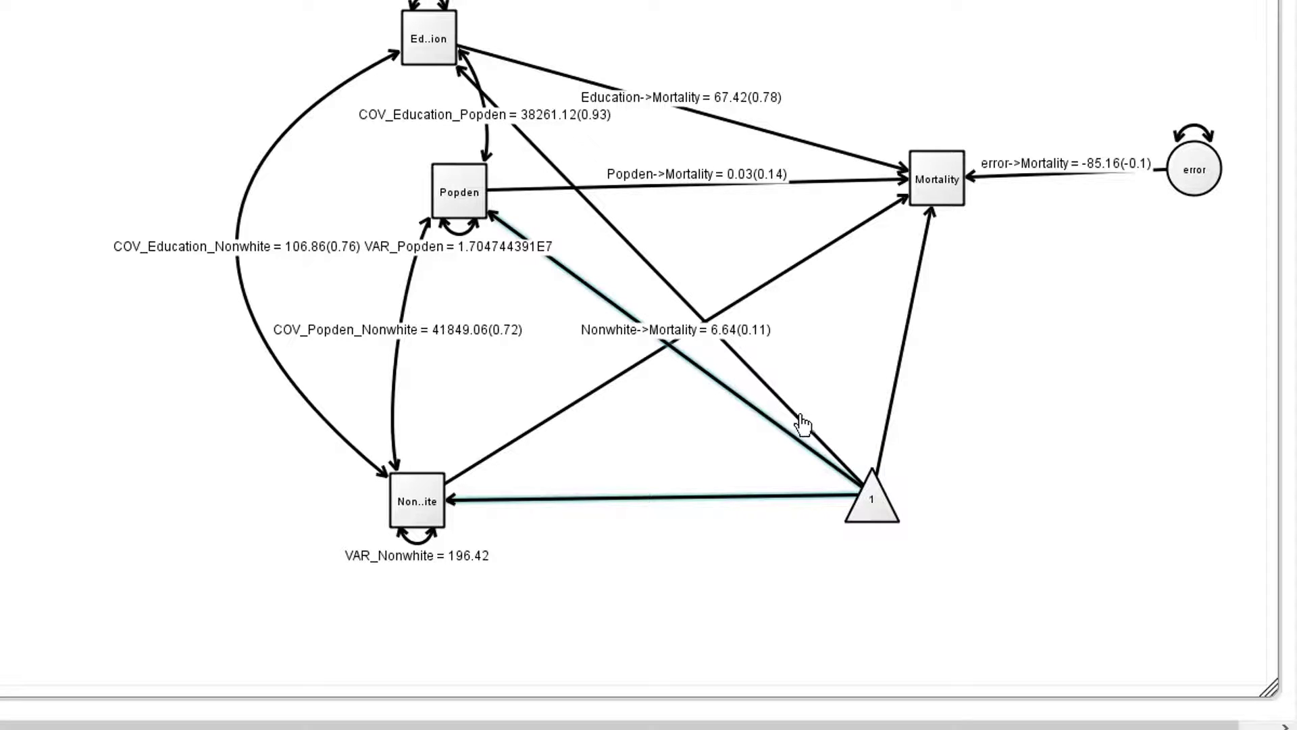
pyautogui.keyDown('shift'); pyautogui.click(805, 425); pyautogui.keyUp('shift')
pyautogui.keyDown('shift'); pyautogui.click(891, 420); pyautogui.keyUp('shift')
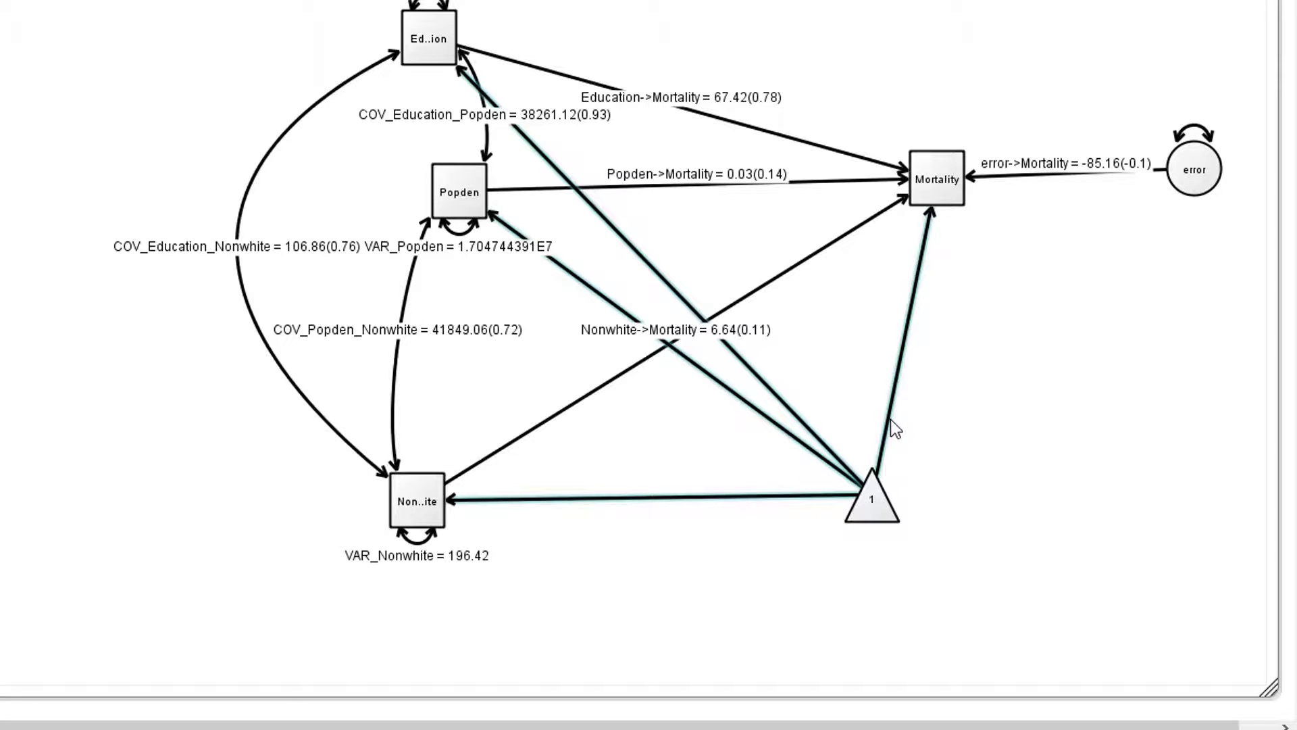
pyautogui.rightClick(891, 419)
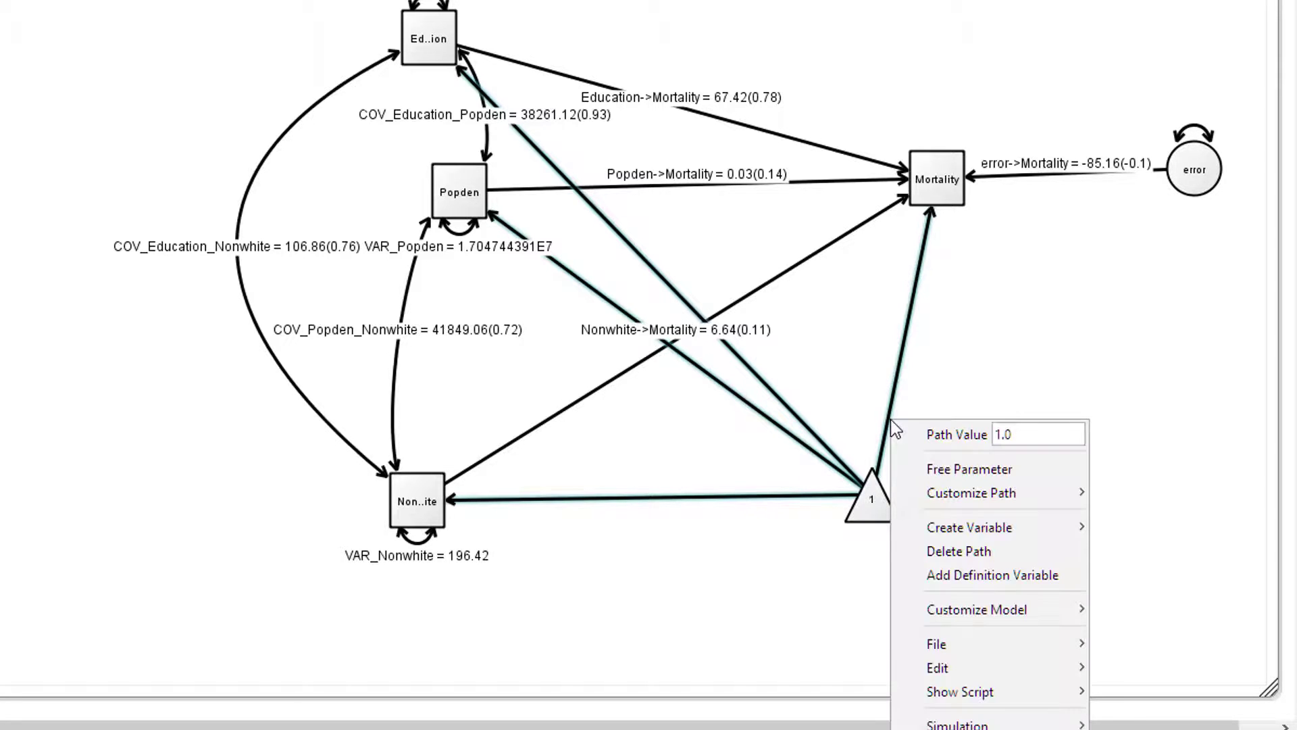
pyautogui.click(921, 468)
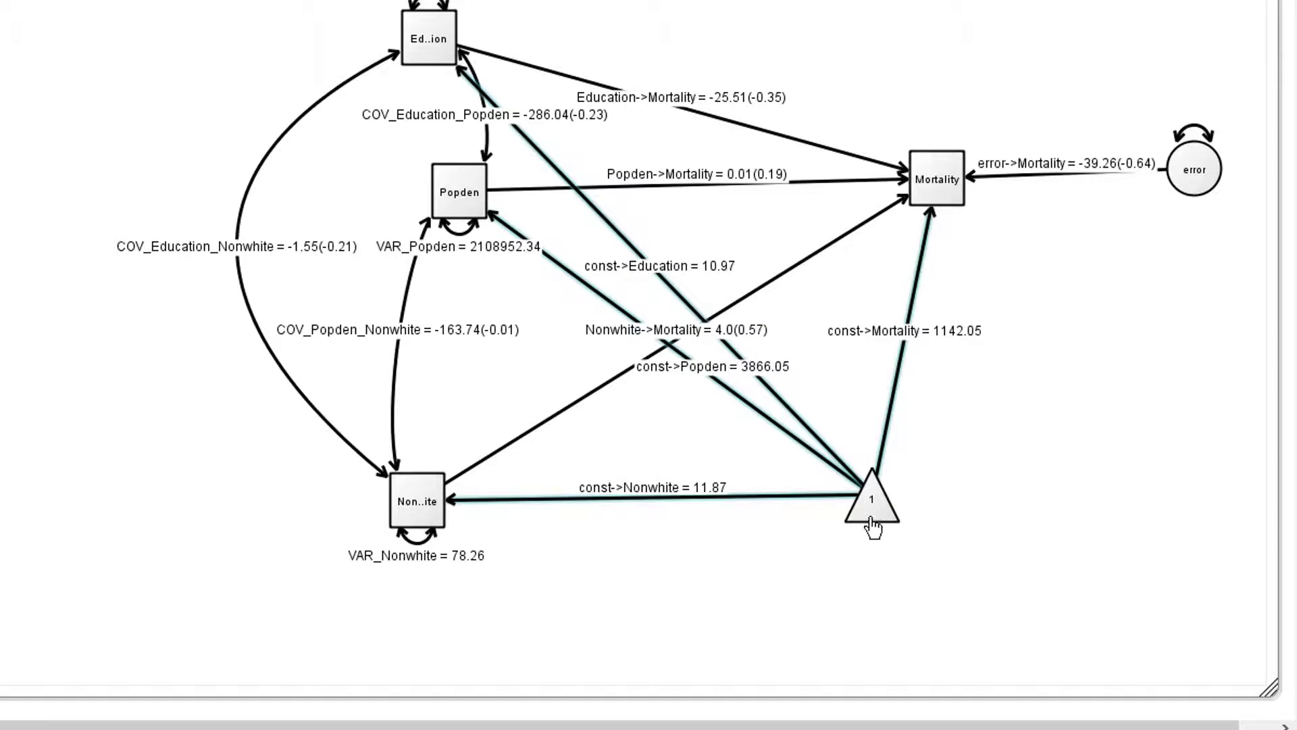
# Try the constant at different spots in the diagram and shift its path labels along the arrows to reduce overlap
pyautogui.moveTo(884, 521); pyautogui.dragTo(957, 674)
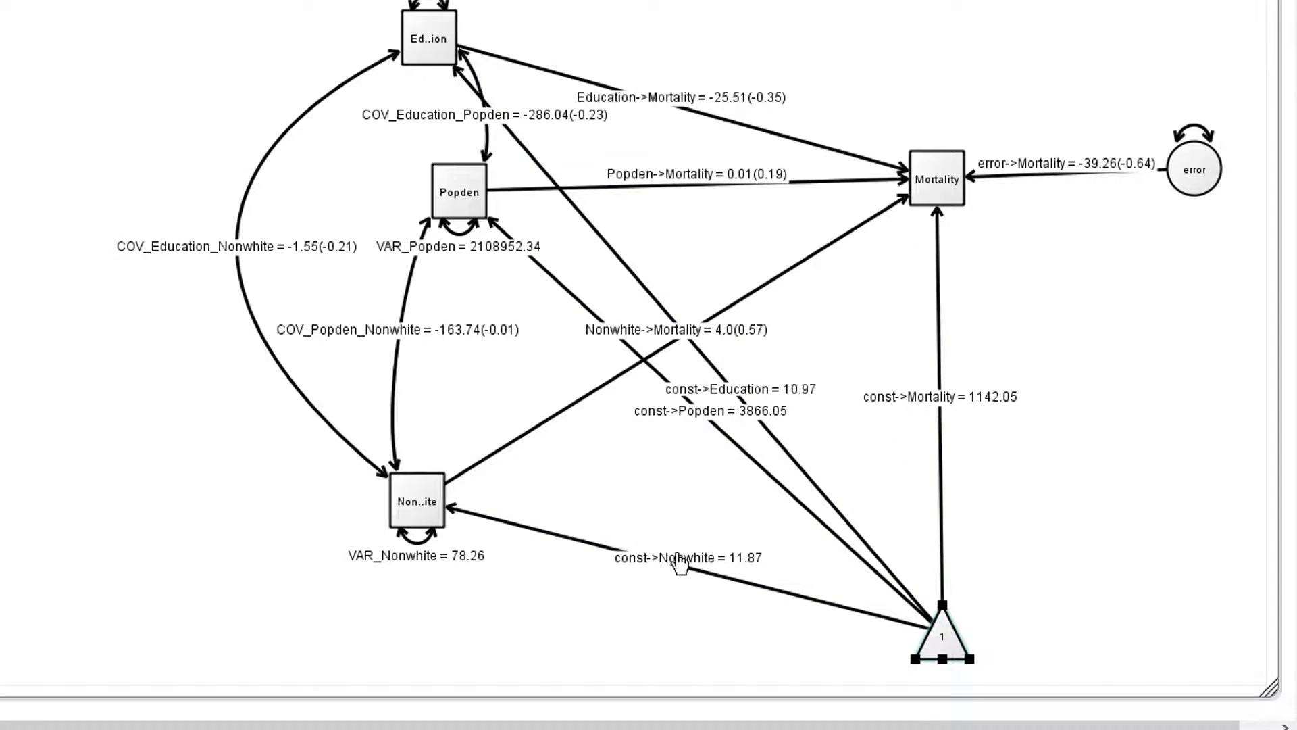
pyautogui.click(703, 594)
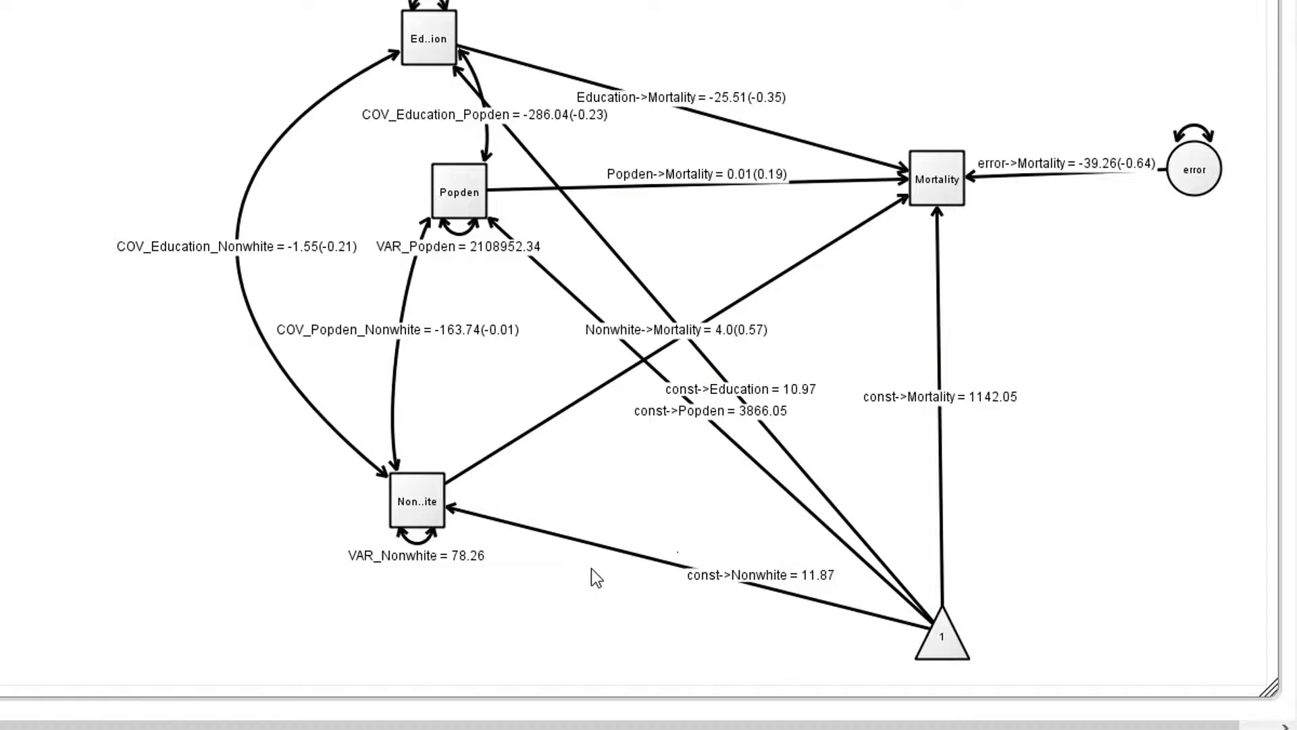
pyautogui.click(702, 418)
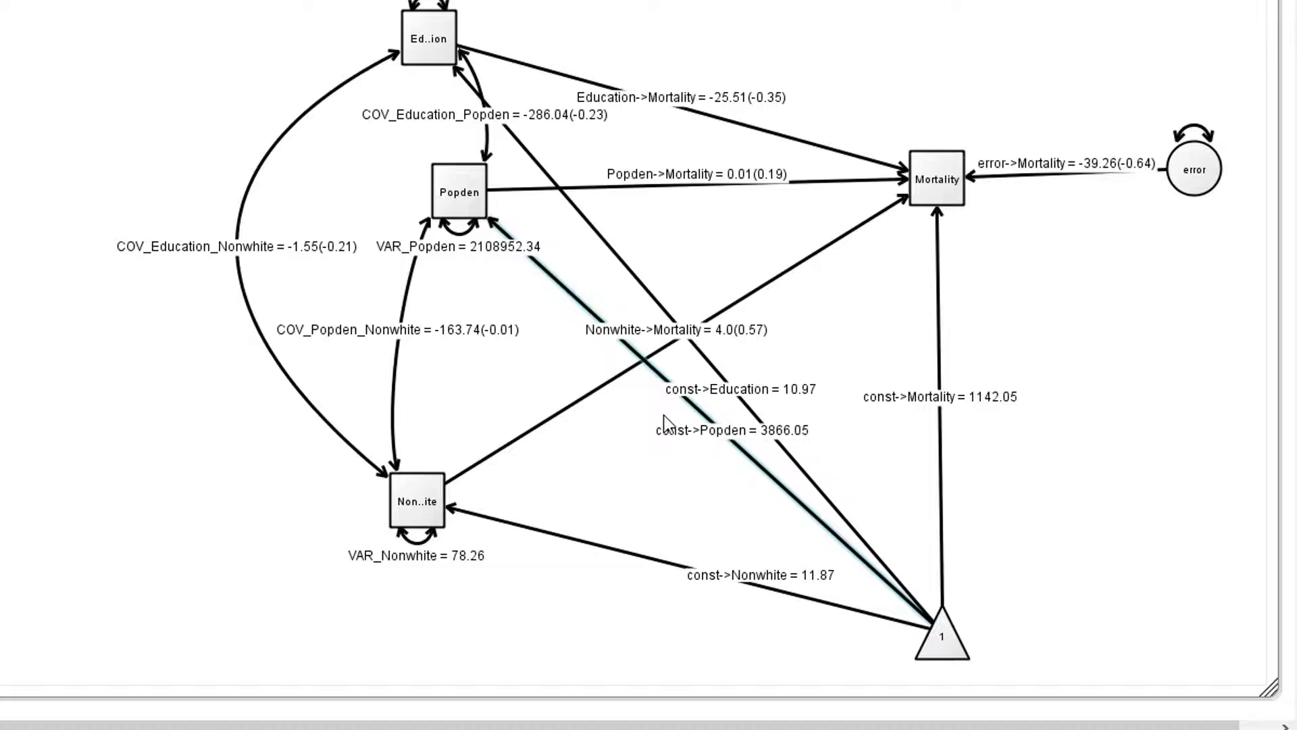
pyautogui.click(756, 398)
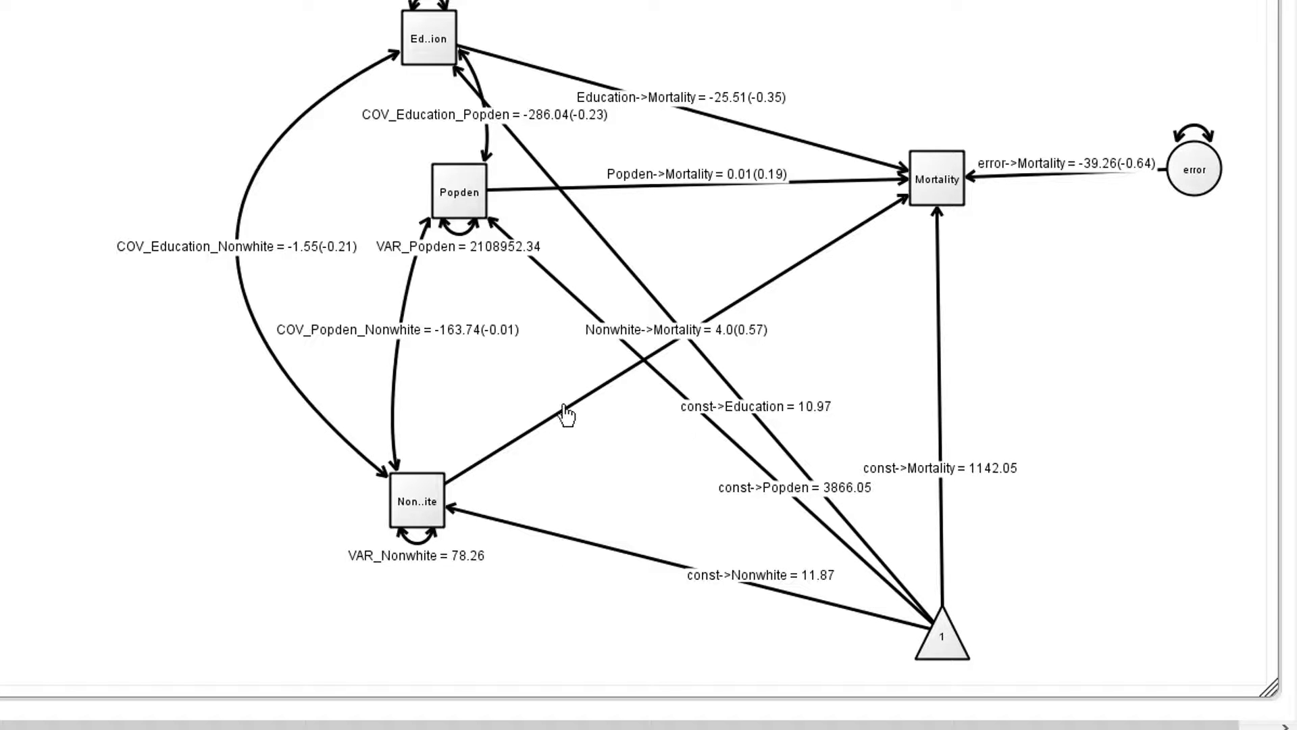
pyautogui.moveTo(938, 633); pyautogui.dragTo(711, 196)
pyautogui.moveTo(798, 329); pyautogui.dragTo(897, 650)
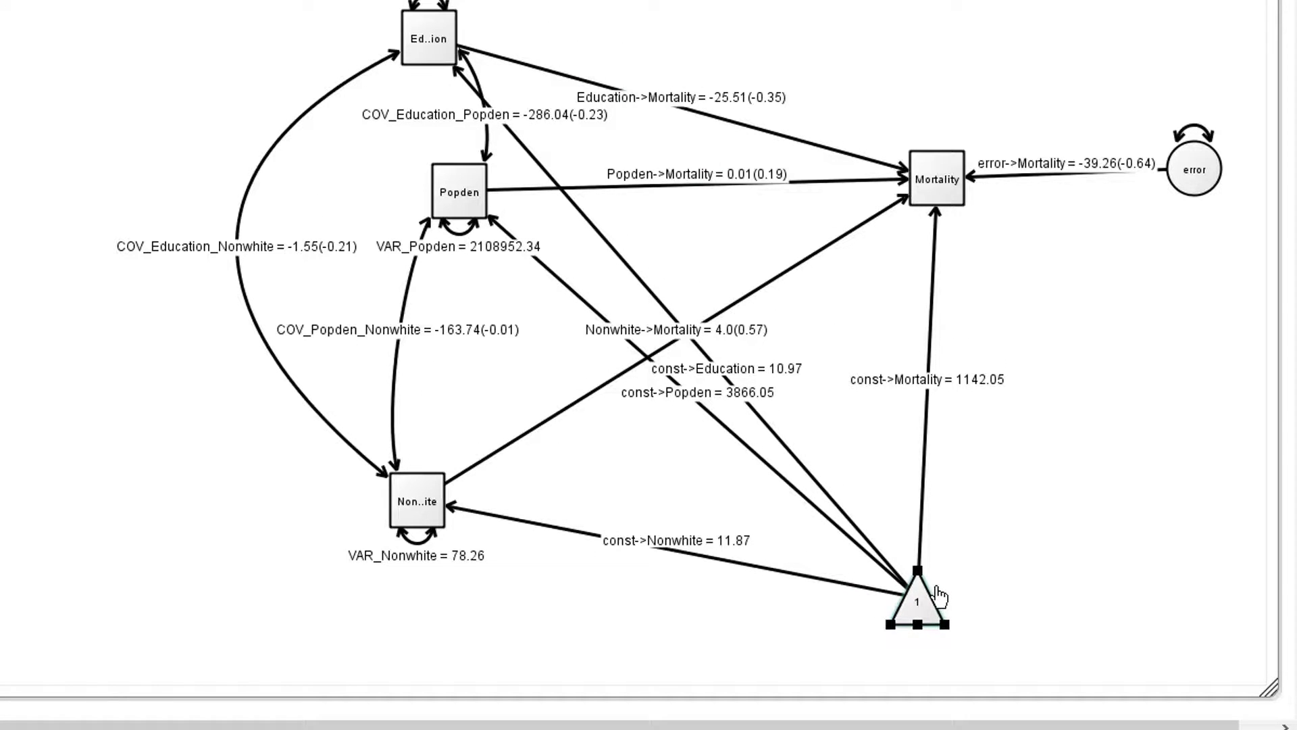
# Delete the constant's path to Mortality and move the constant to the predictors' outer side, level with Popden
pyautogui.click(924, 538)
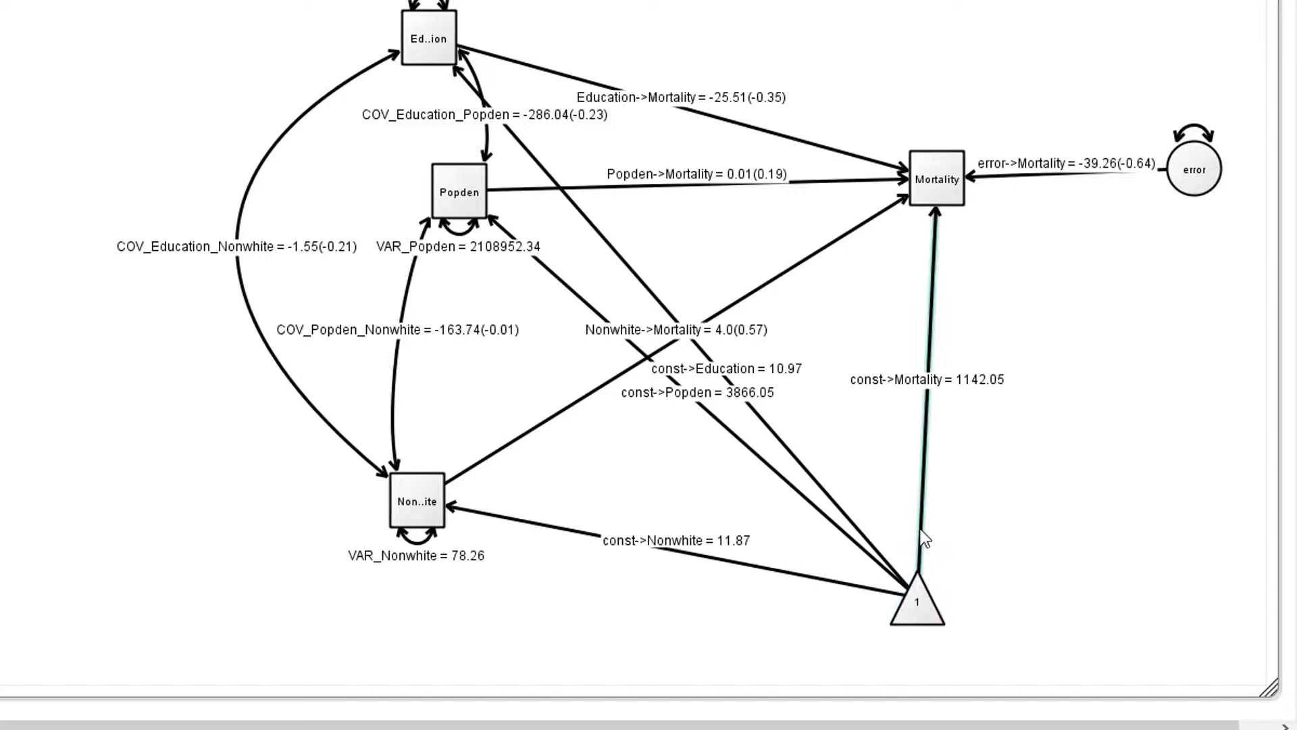
pyautogui.press('Delete')
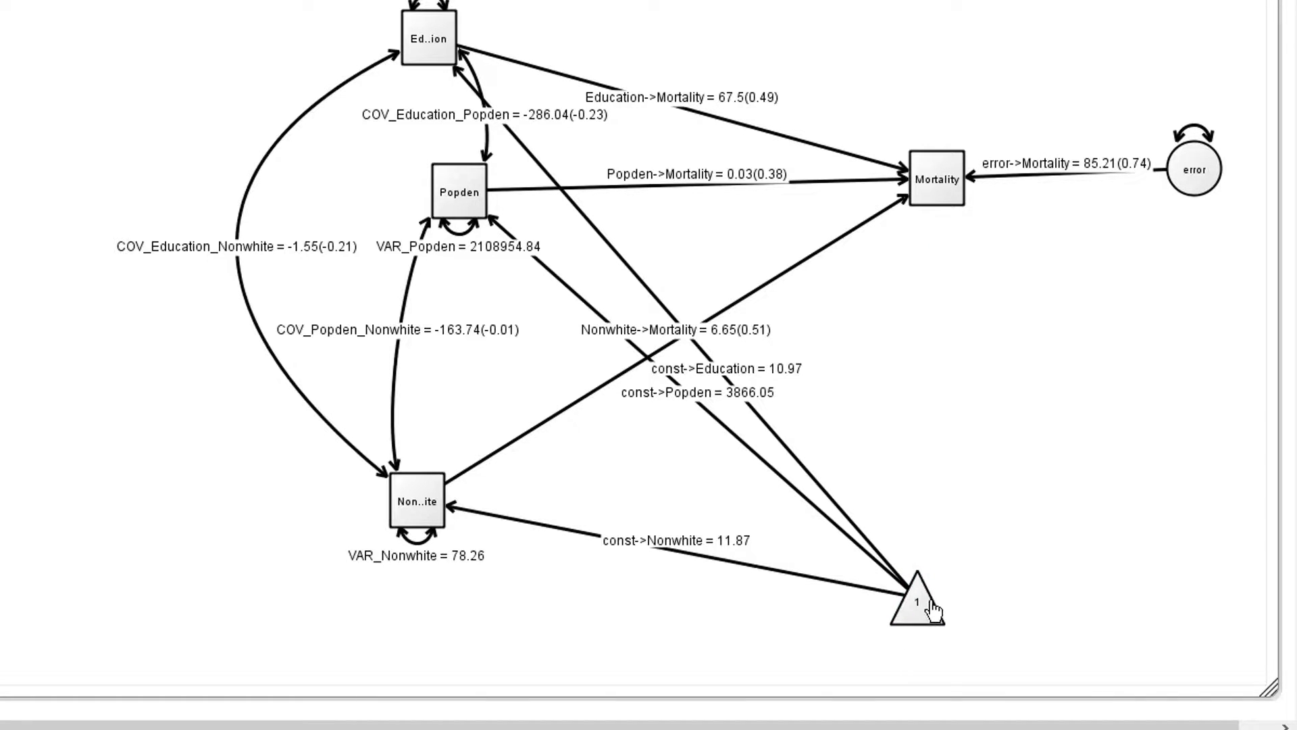
pyautogui.moveTo(919, 571); pyautogui.dragTo(42, 208)
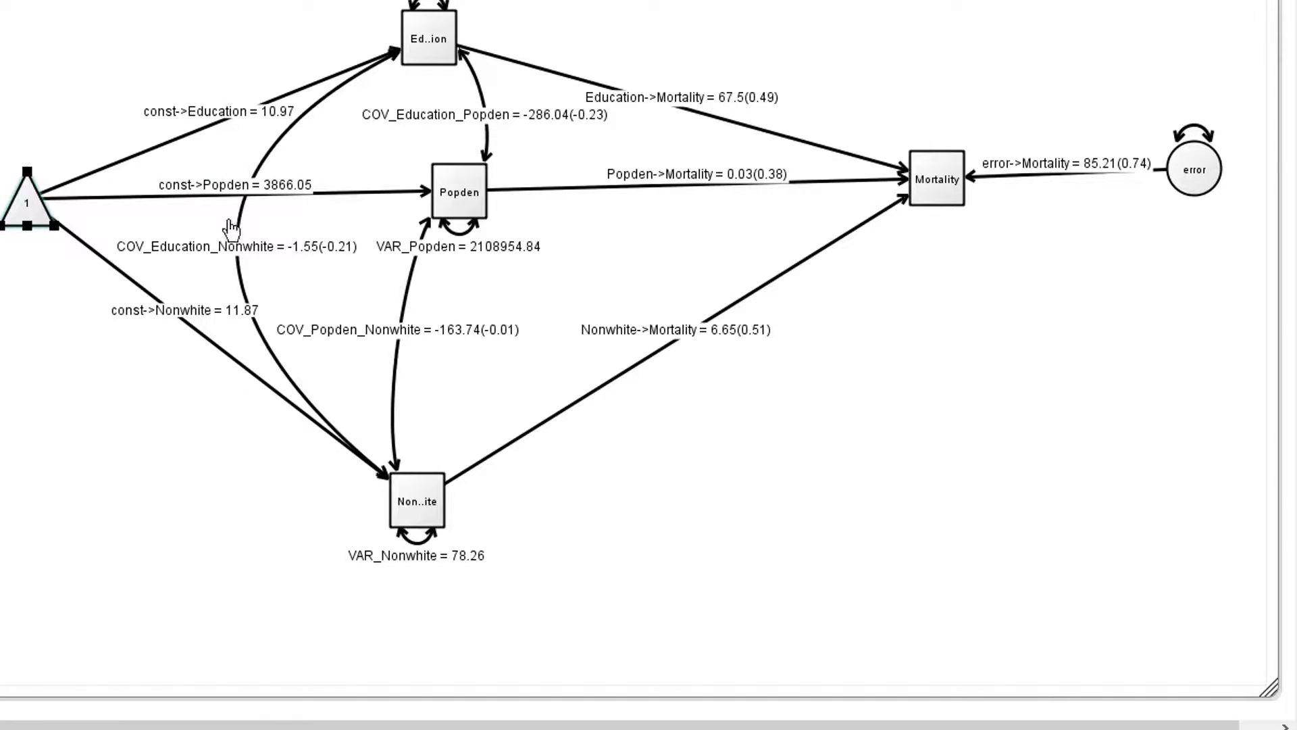
# Add a second constant below Mortality and draw a path from it to Mortality
pyautogui.click(973, 278)
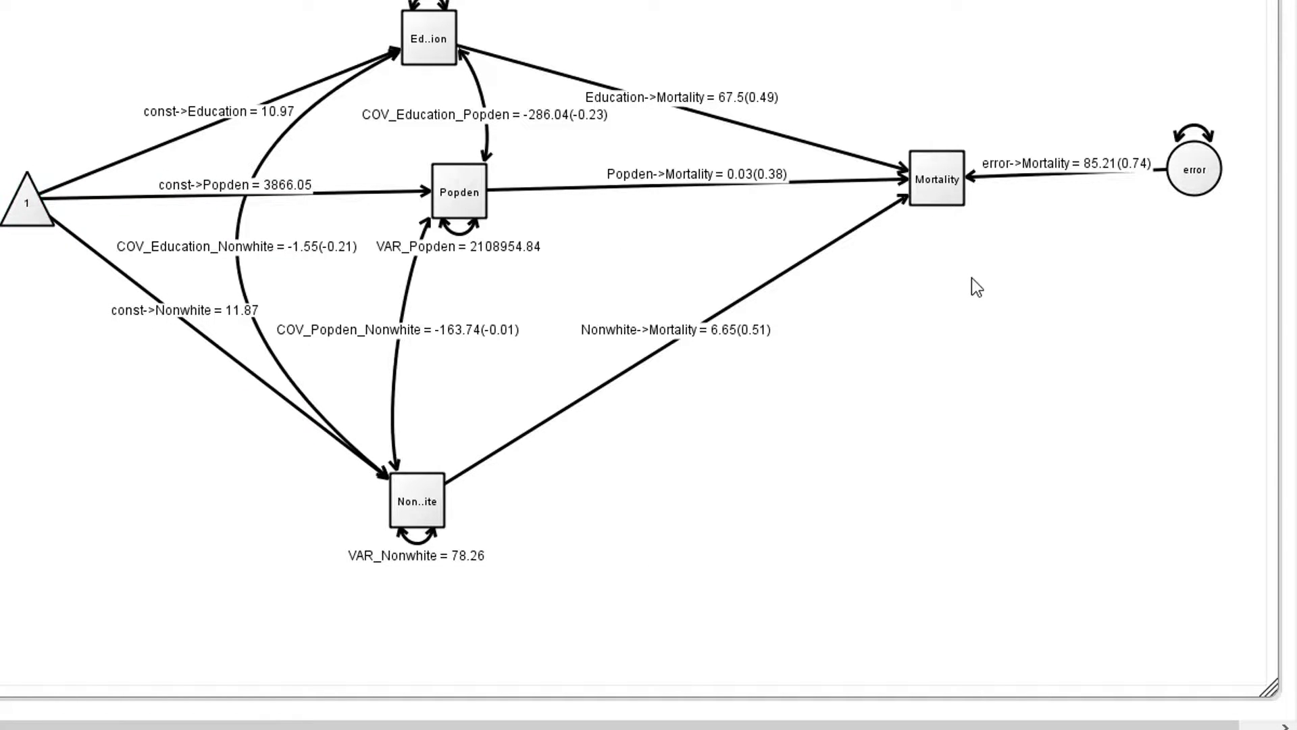
pyautogui.rightClick(973, 279)
pyautogui.moveTo(1008, 383)
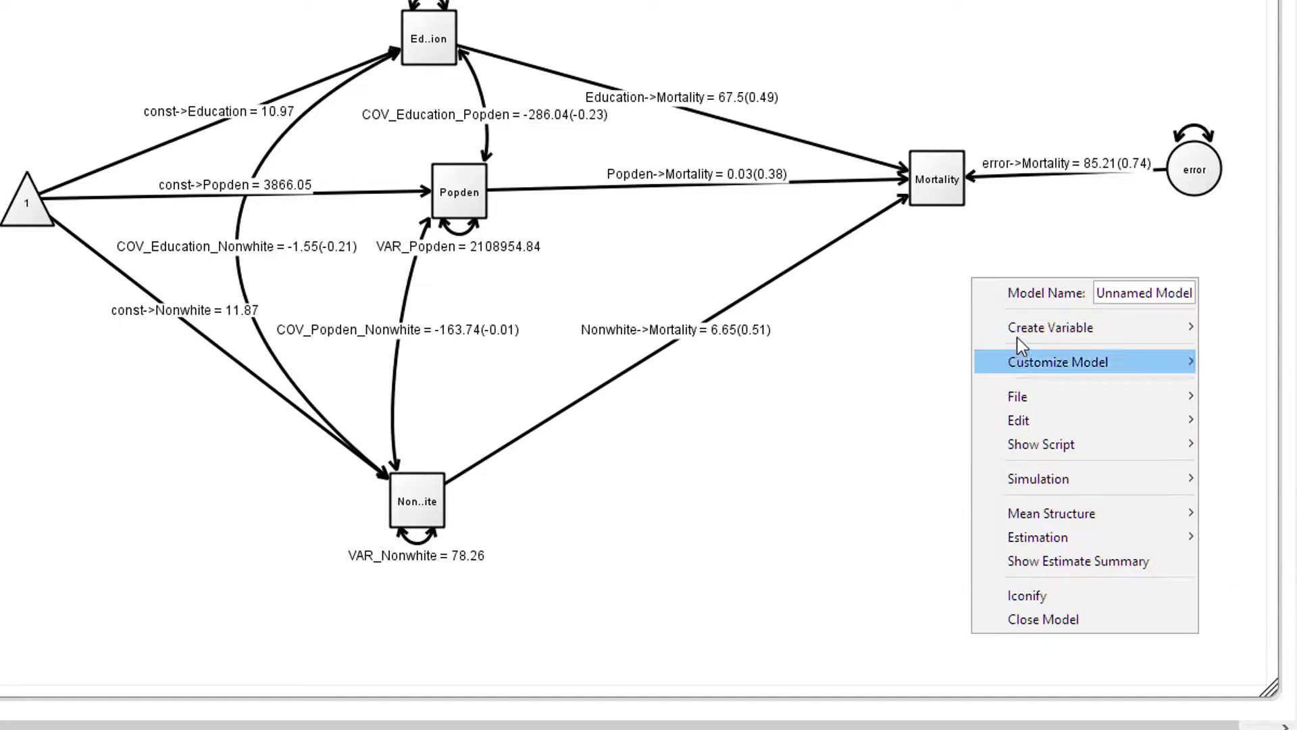
pyautogui.moveTo(1038, 328)
pyautogui.click(1254, 329)
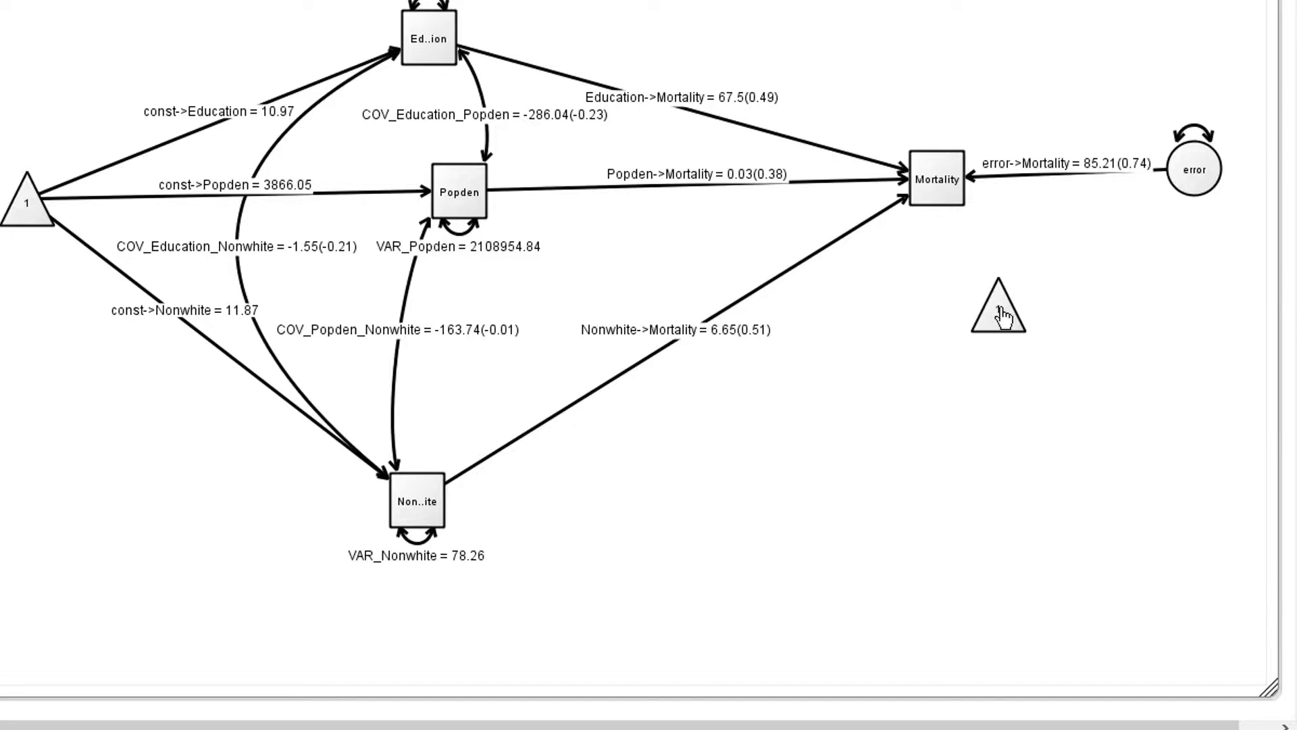
pyautogui.moveTo(999, 289); pyautogui.dragTo(939, 192)
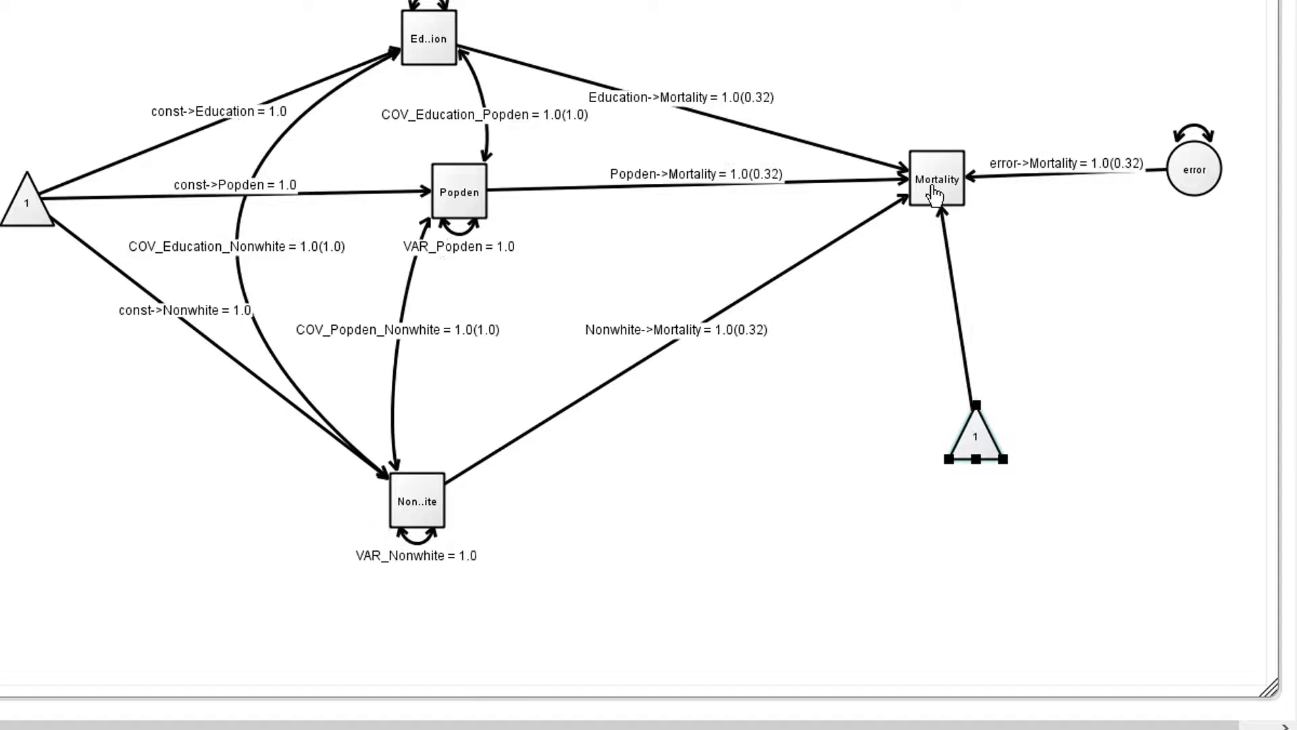
# Make the second constant's path to Mortality a free parameter and move that constant farther below Mortality
pyautogui.click(954, 302)
pyautogui.rightClick(954, 302)
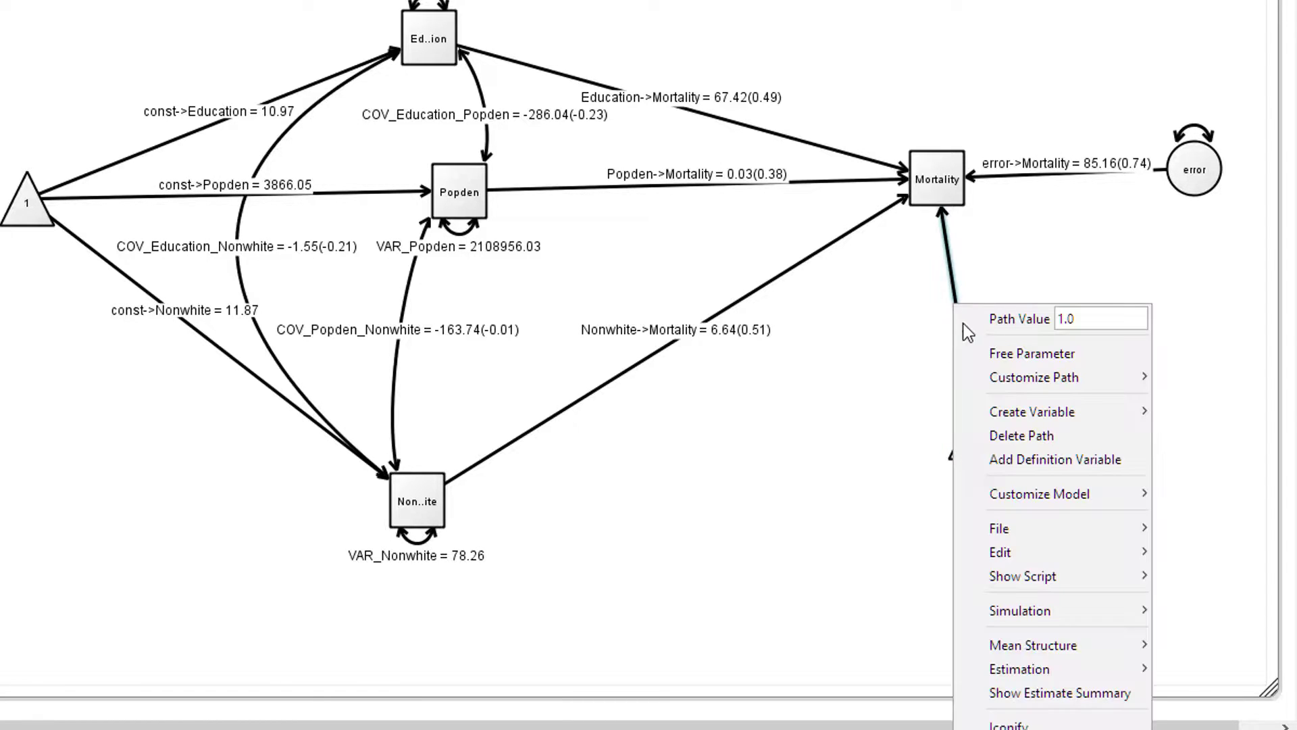
pyautogui.click(988, 353)
pyautogui.moveTo(977, 444); pyautogui.dragTo(977, 556)
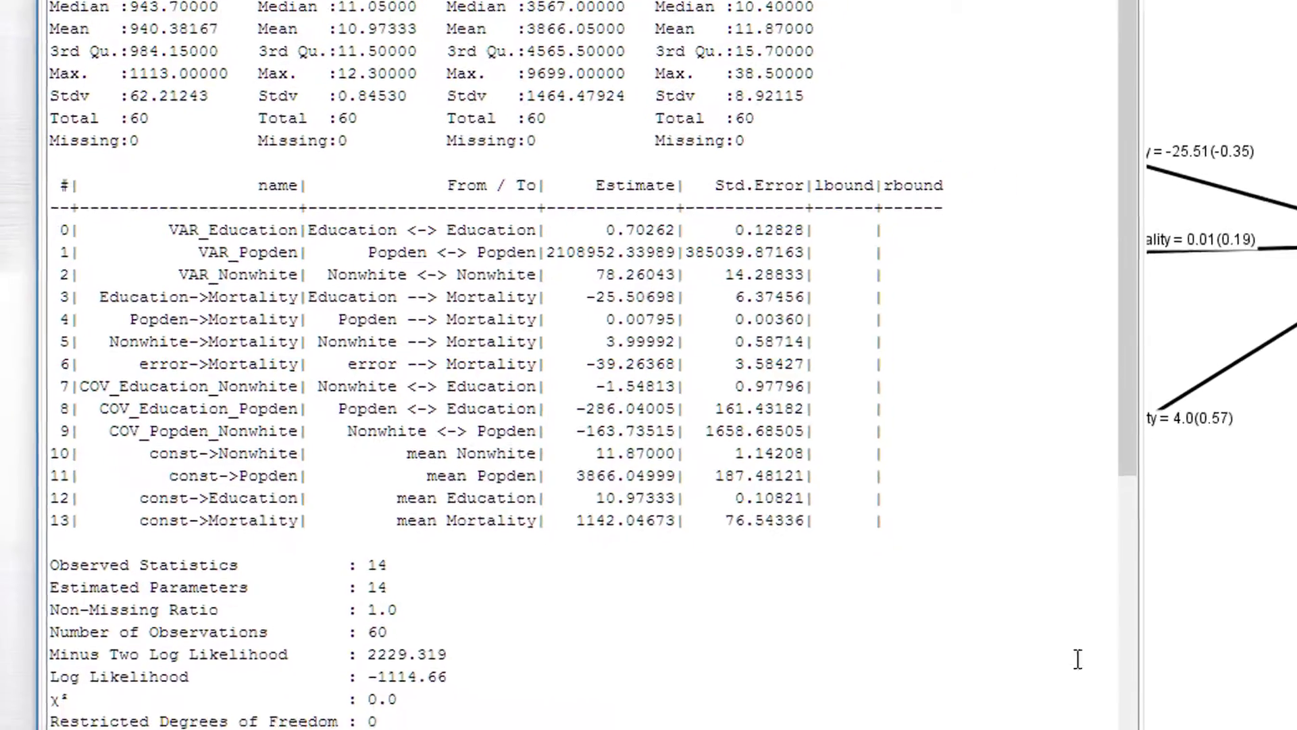
pyautogui.click(879, 542)
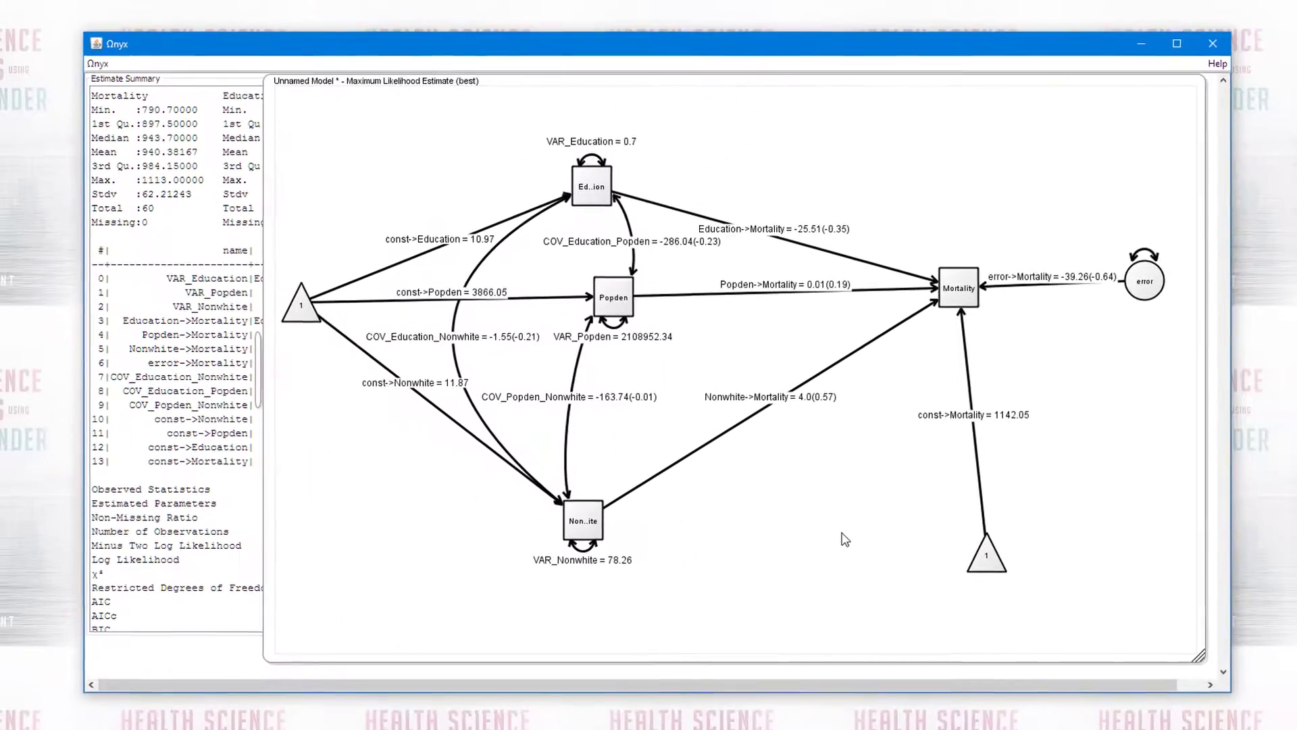